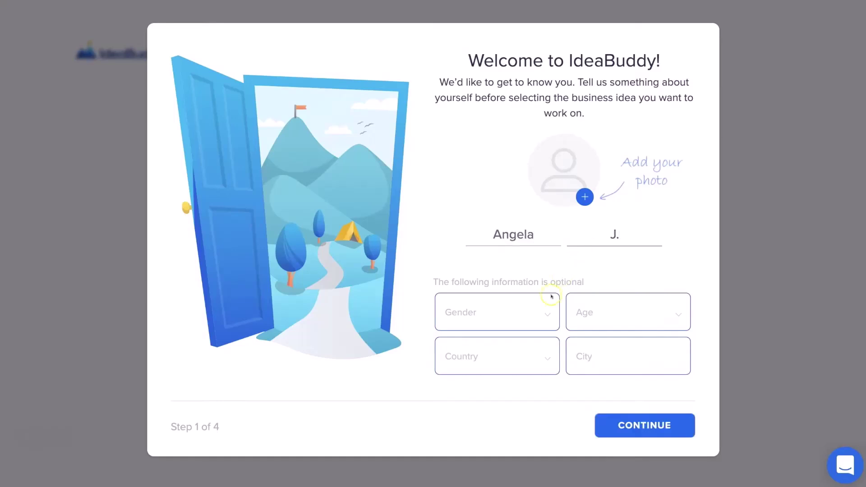
Set the profile's gender to Female, continue, and choose Startup / Small business as the idea type
click(543, 319)
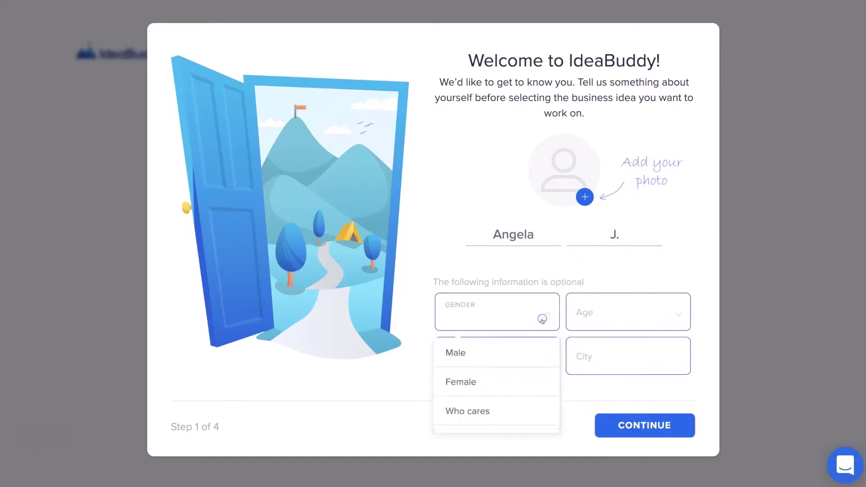
click(516, 378)
click(614, 424)
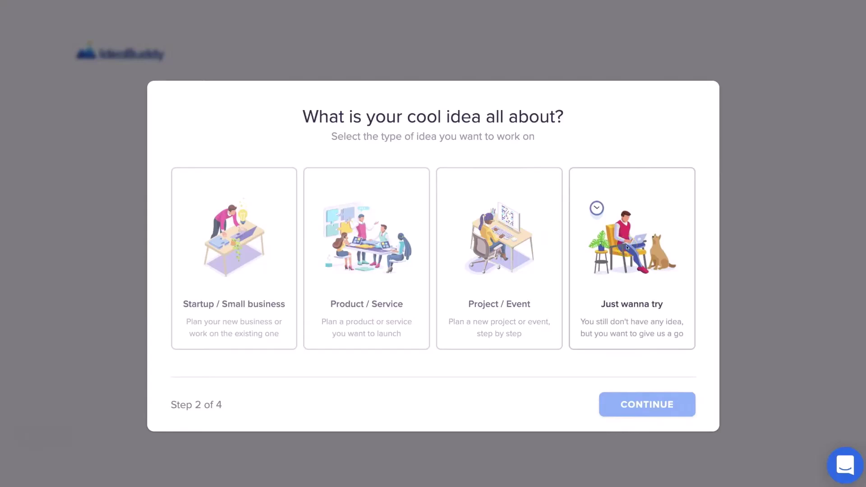
click(250, 244)
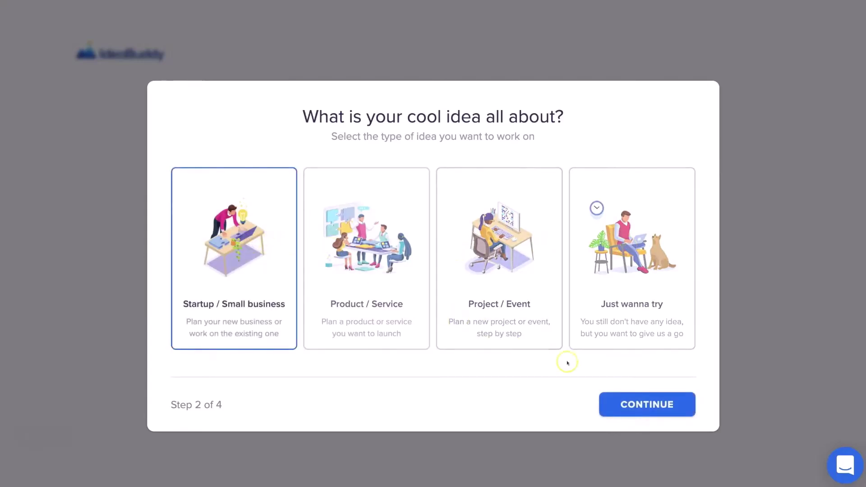
click(645, 404)
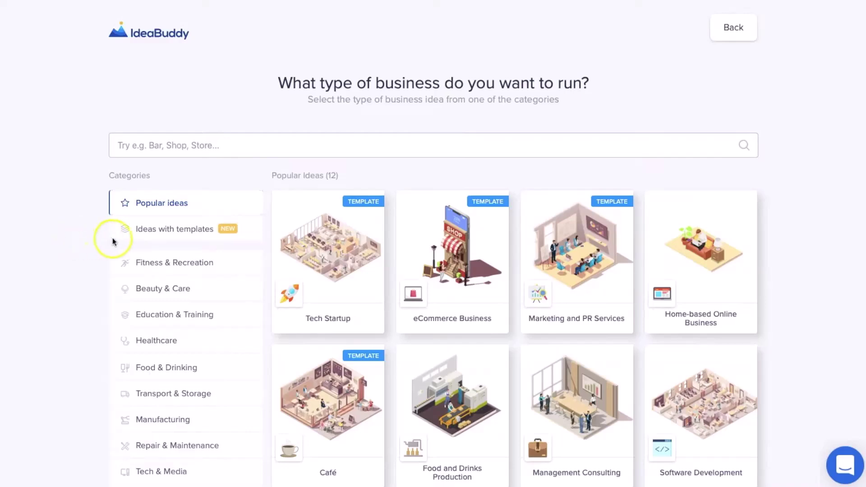
Look through the business categories down to Construction & Engineering and the popular ideas offered
scroll(127, 243, down, 2)
scroll(127, 245, down, 3)
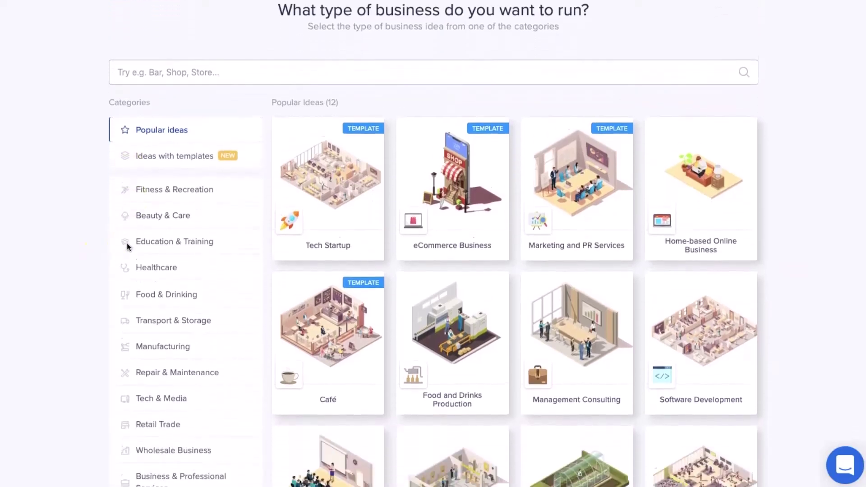
scroll(132, 251, down, 2)
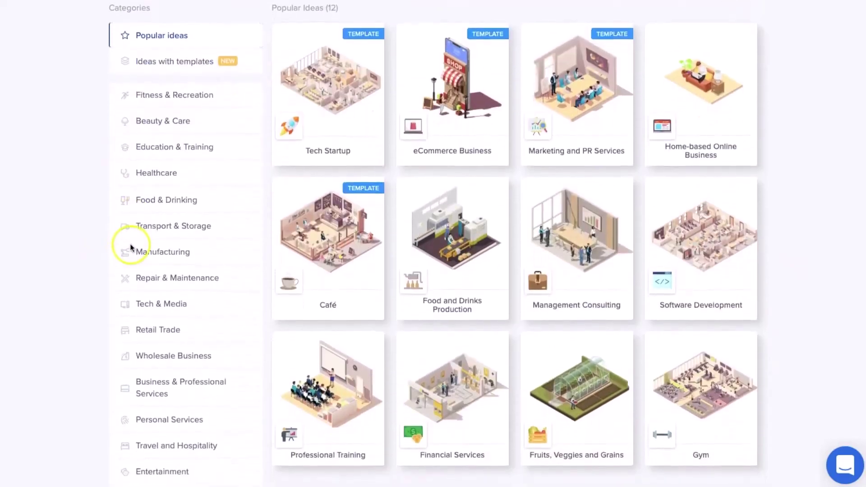
scroll(146, 283, down, 2)
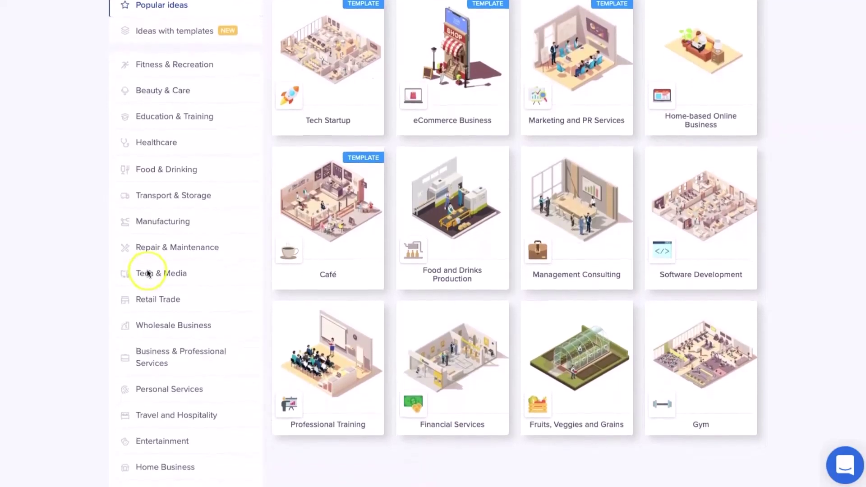
scroll(153, 345, down, 2)
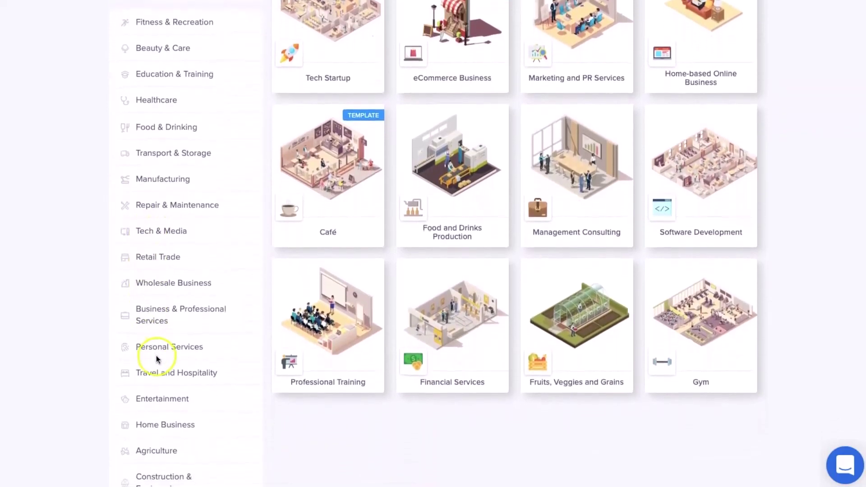
scroll(172, 387, down, 1)
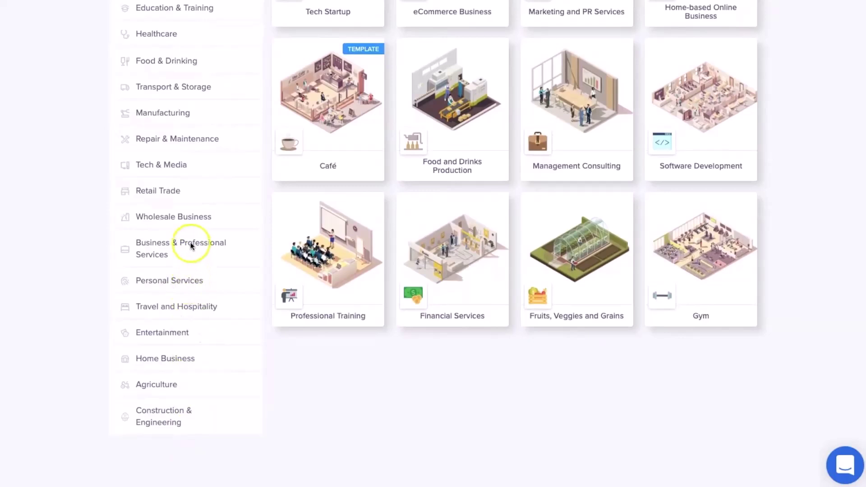
scroll(191, 106, up, 3)
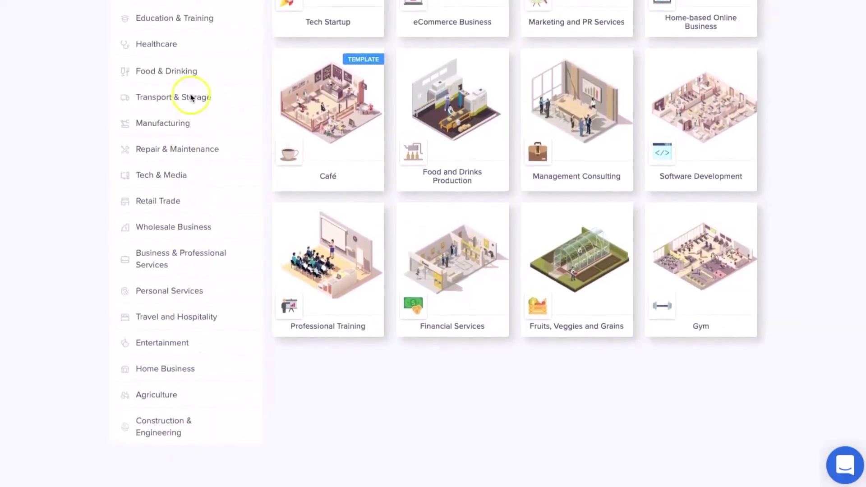
scroll(191, 114, up, 5)
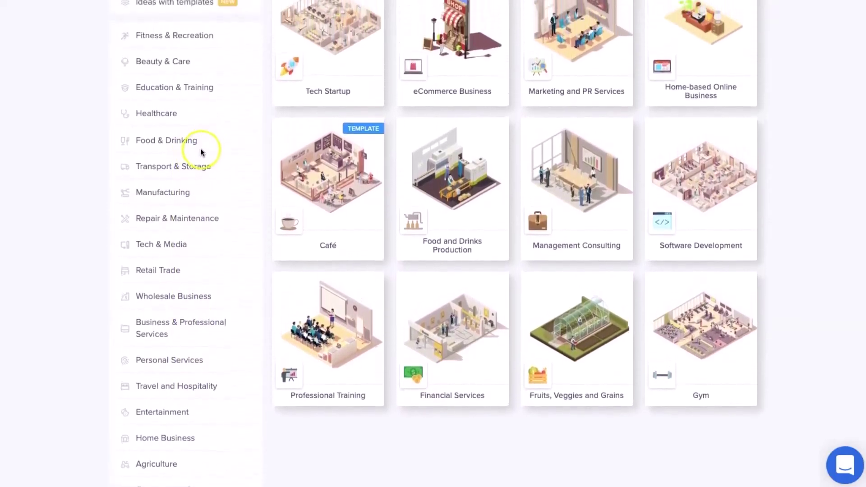
scroll(224, 182, up, 2)
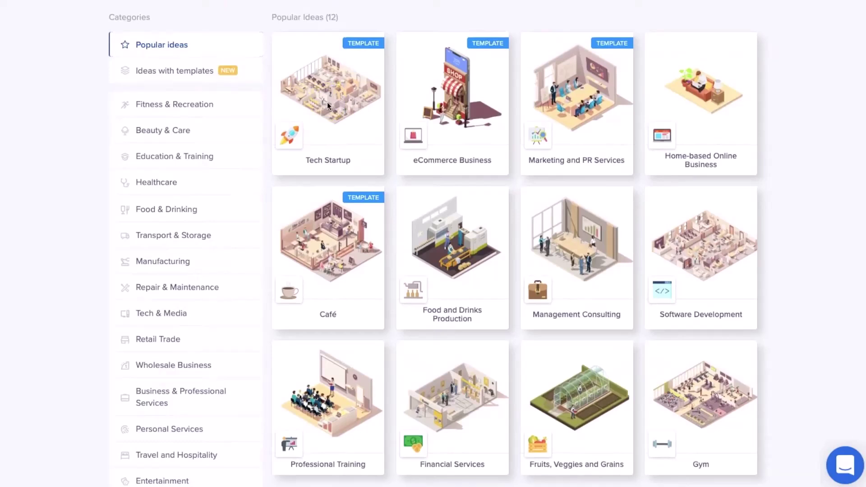
Select the Tech Startup idea and work on it with the Use Template option
click(367, 68)
click(345, 132)
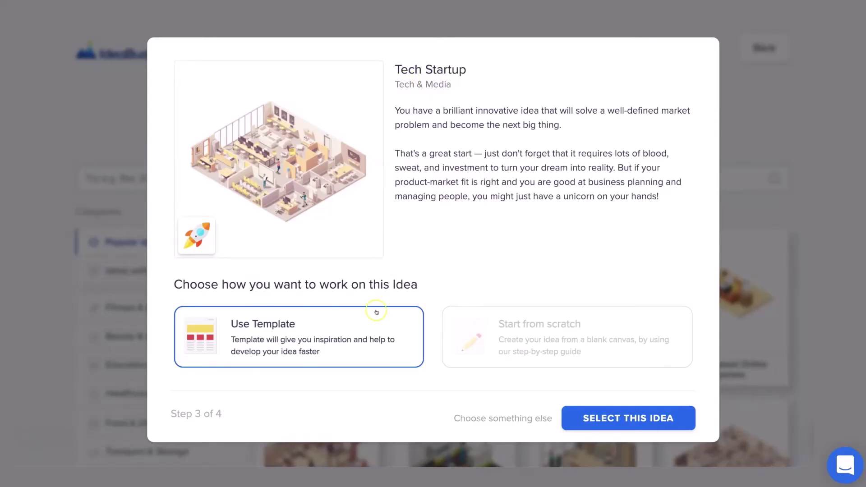
click(583, 415)
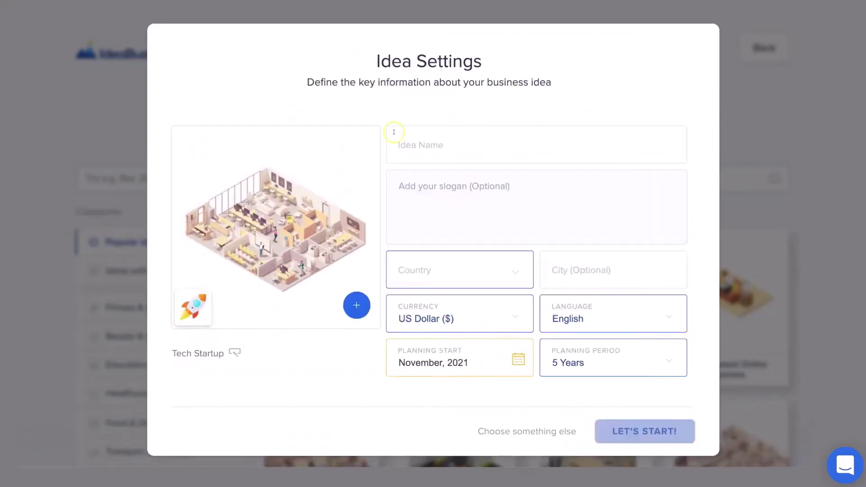
Name the idea with the owner's first name in possessive form followed by "Language App"
click(405, 154)
text(Angl)
key(BackSpace)
text(ela's )
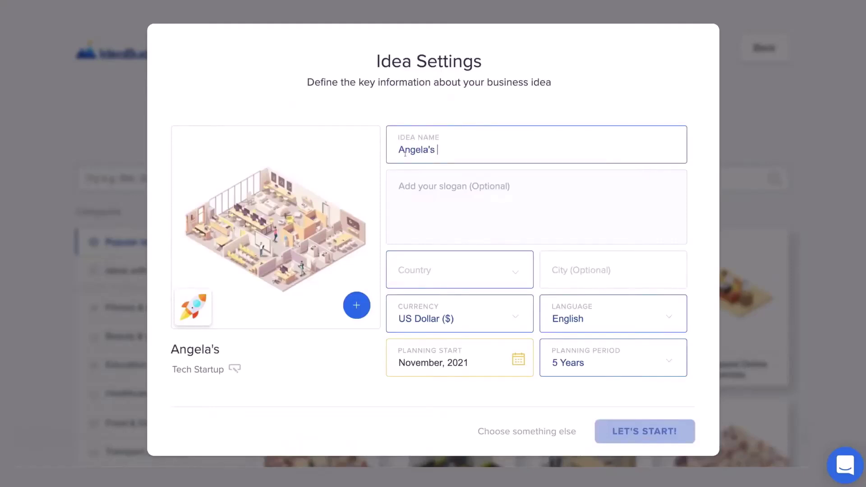
text(Language App)
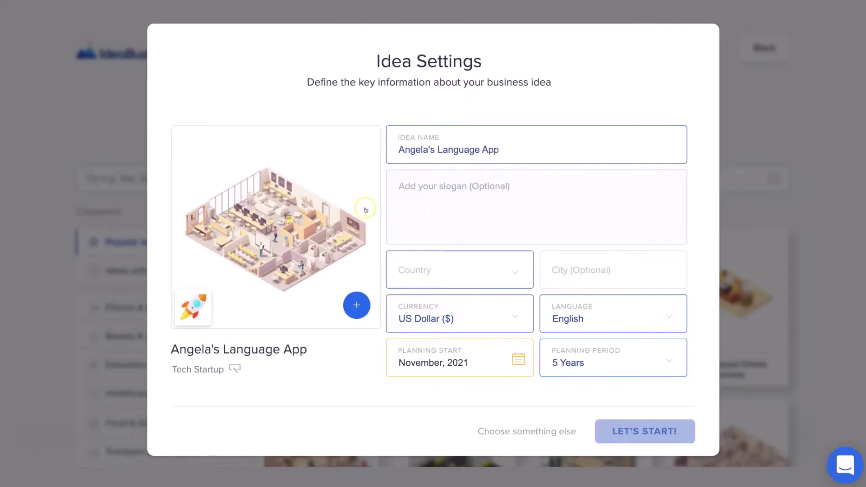
Set the idea's country to United States and the planning period to 3 Years, and start the idea
click(399, 272)
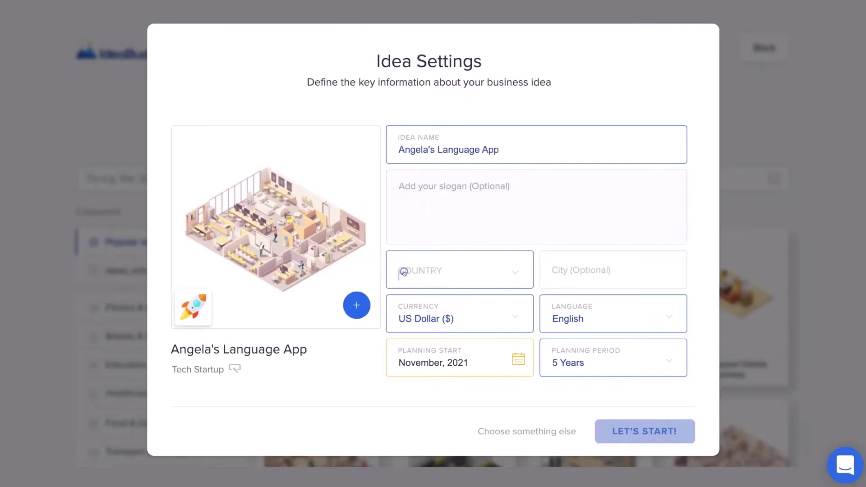
click(405, 238)
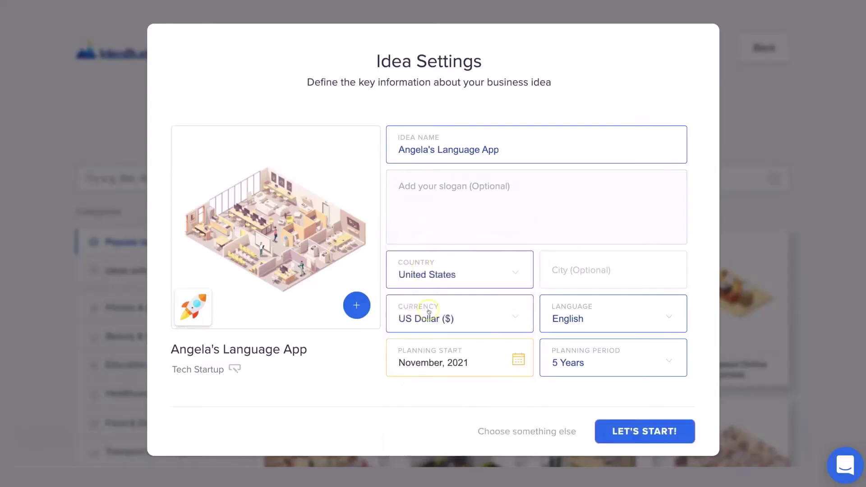
click(566, 354)
click(573, 275)
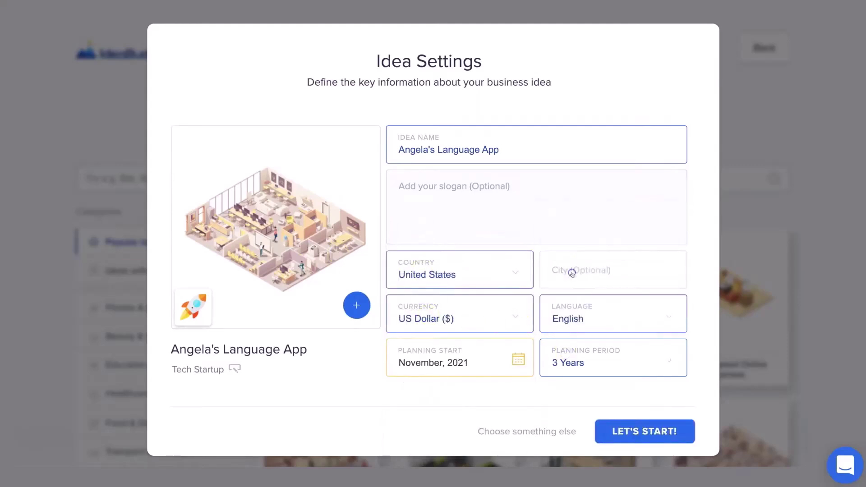
click(624, 435)
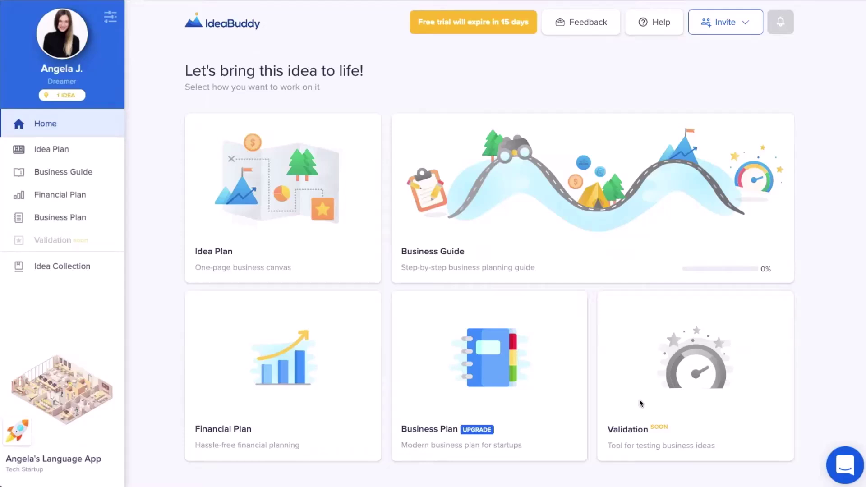
Open the Idea Plan and examine its whole canvas, from the Market section to the notes and tips below
click(322, 238)
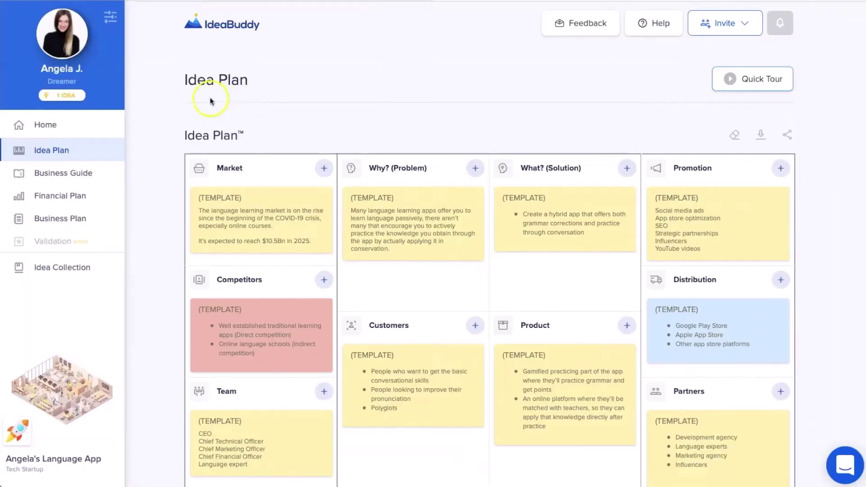
scroll(156, 97, down, 6)
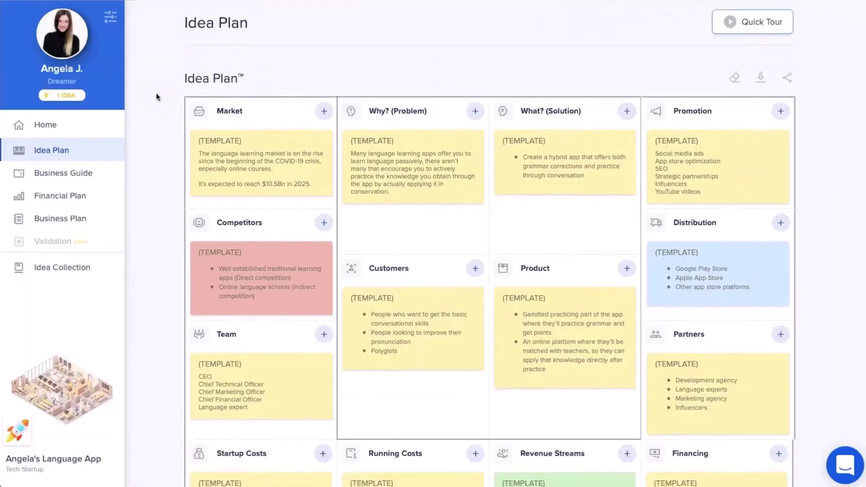
scroll(158, 1, down, 5)
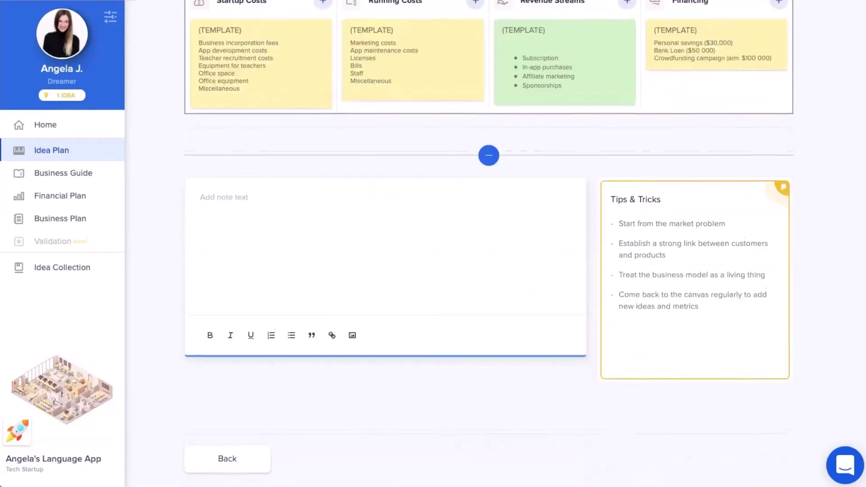
scroll(490, 244, up, 5)
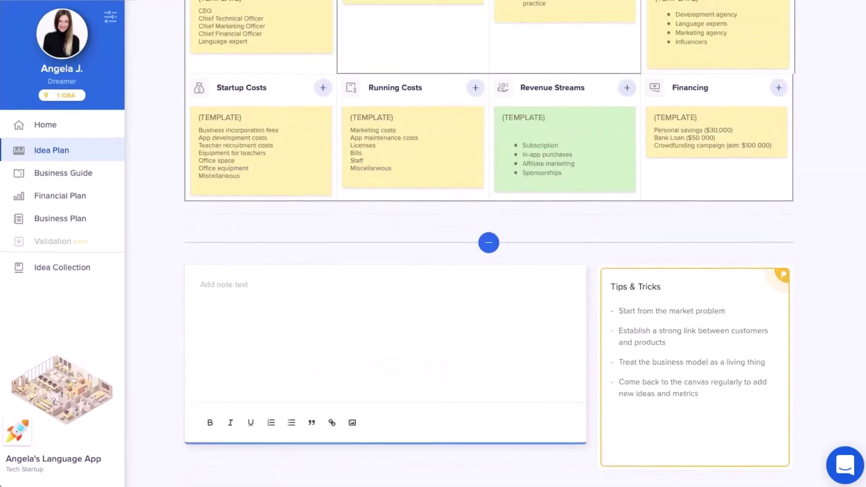
scroll(490, 244, up, 3)
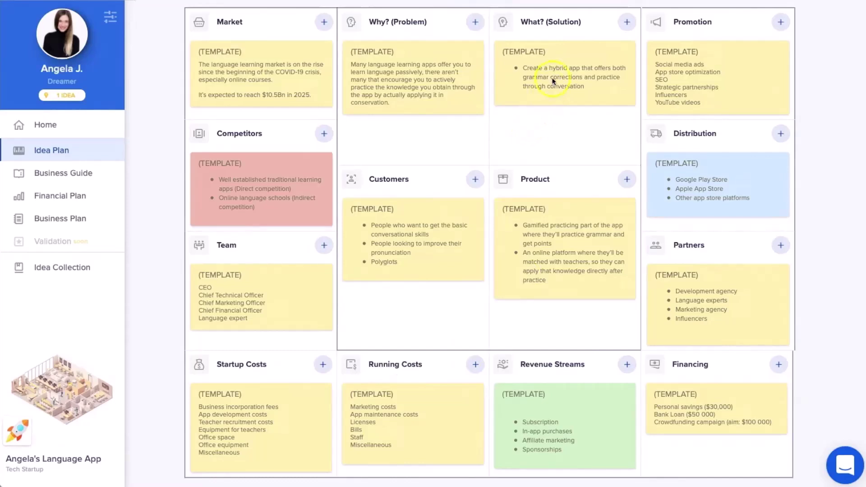
Replace the (TEMPLATE) heading of the What? (Solution) note with the idea's name, the owner's first name plus "Language App"
click(629, 22)
mouse_move(584, 54)
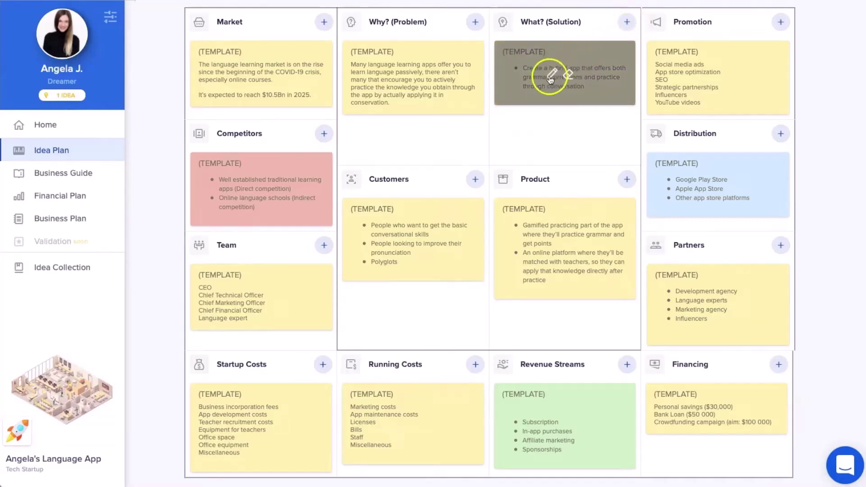
click(551, 73)
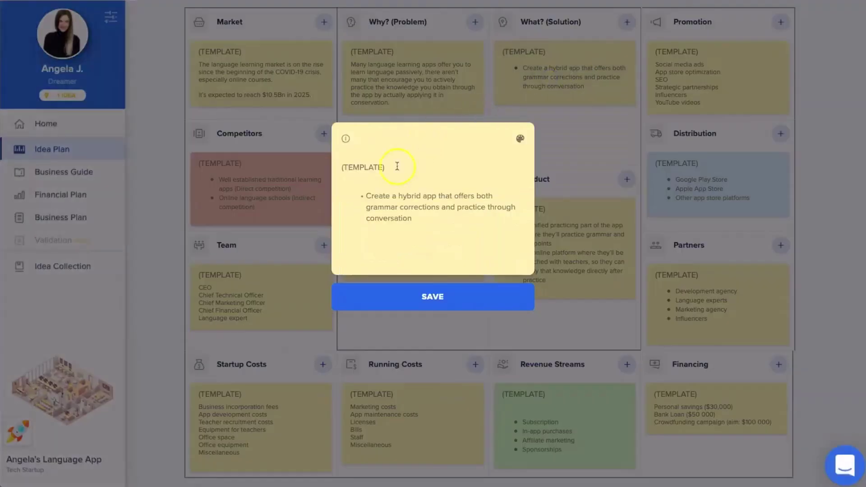
key(BackSpace)
key(BackSpace)
key(BackSpace)
key(BackSpace)
key(BackSpace)
key(BackSpace)
key(BackSpace)
key(BackSpace)
key(BackSpace)
key(BackSpace)
text(Angela's Language App)
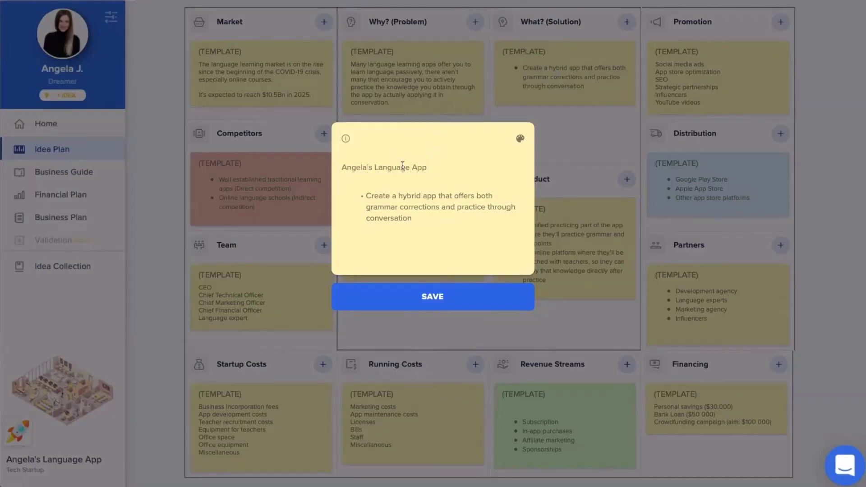
Change the What? (Solution) note's colour to green and save the note
click(521, 141)
click(520, 140)
click(568, 162)
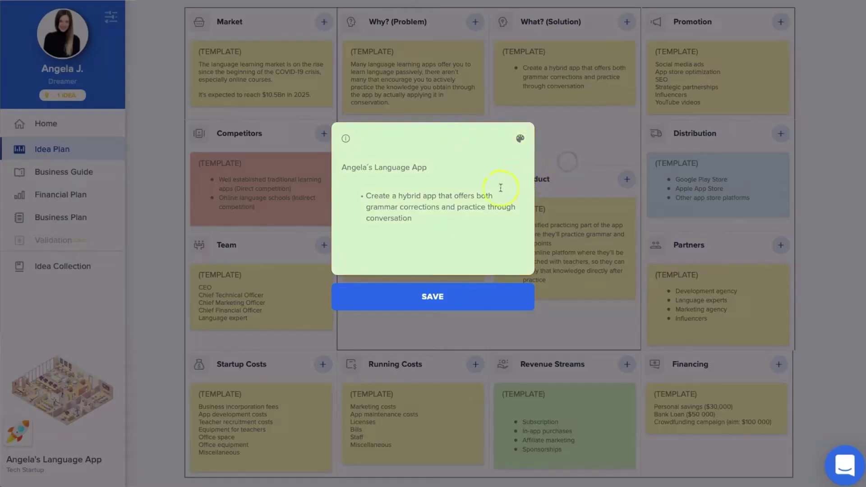
click(459, 299)
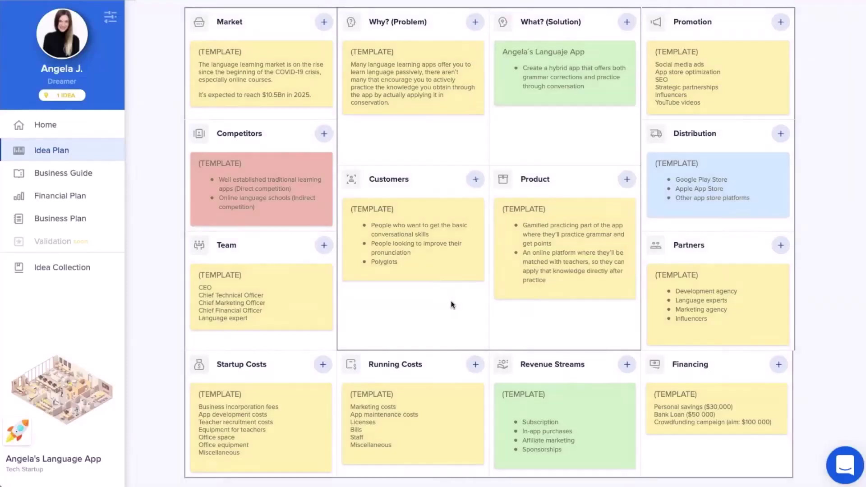
Try to move the green What? (Solution) note on the canvas
mouse_move(614, 92)
drag(610, 87, 565, 100)
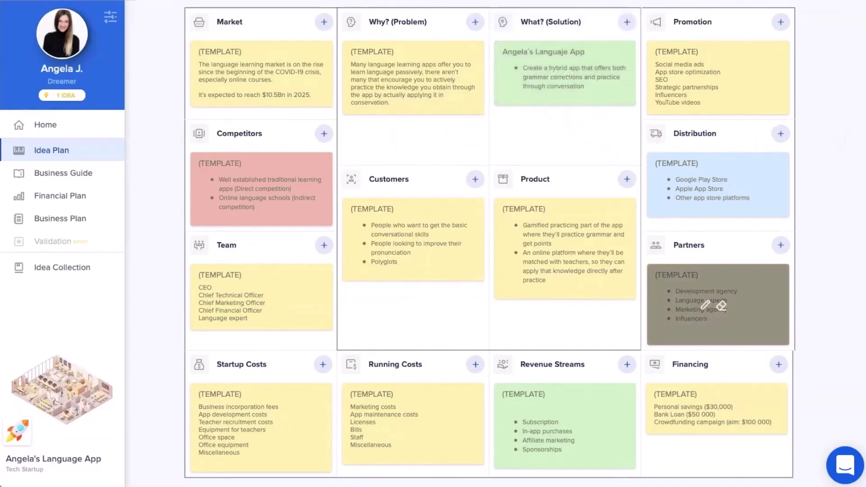
View the Idea Plan's export options and open its sharing link
scroll(718, 312, up, 2)
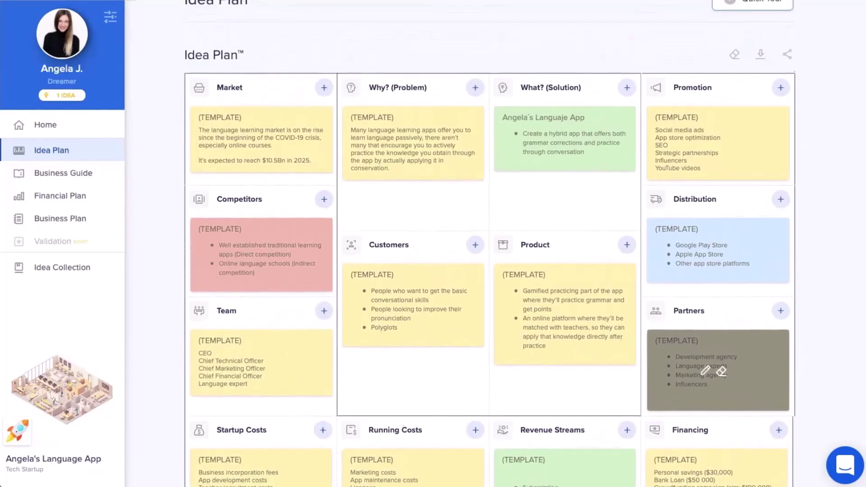
scroll(719, 424, up, 2)
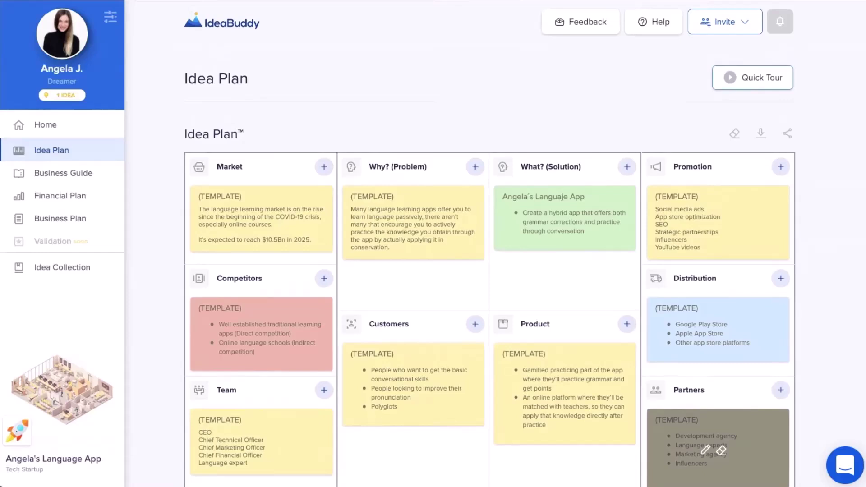
click(761, 133)
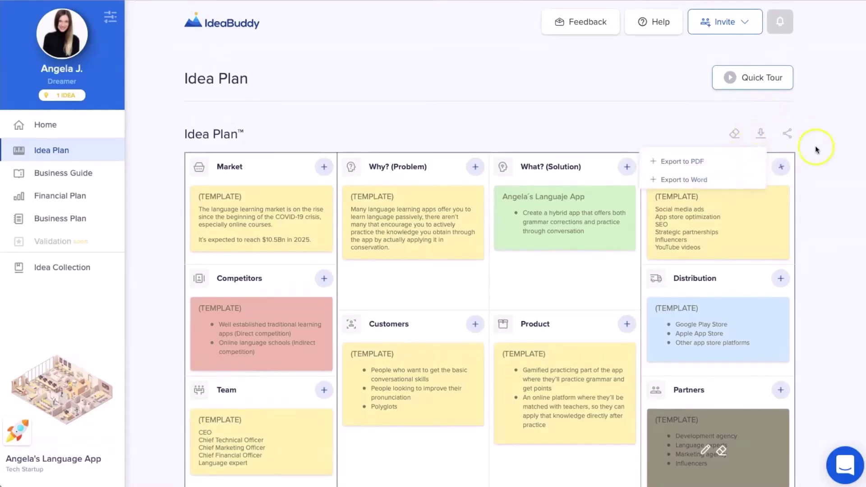
click(787, 136)
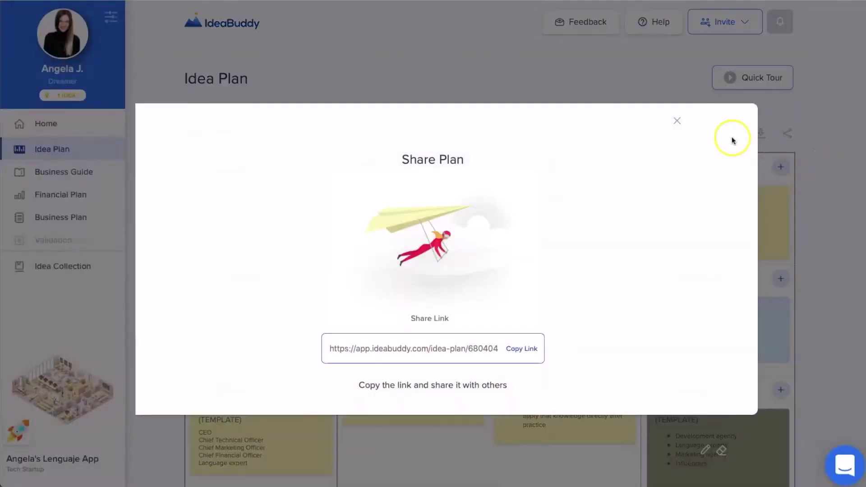
Close the plan-sharing window, open the Business Guide and look over the topics in its Concept, Research, Set Up, Projections and Validation chapters
click(677, 123)
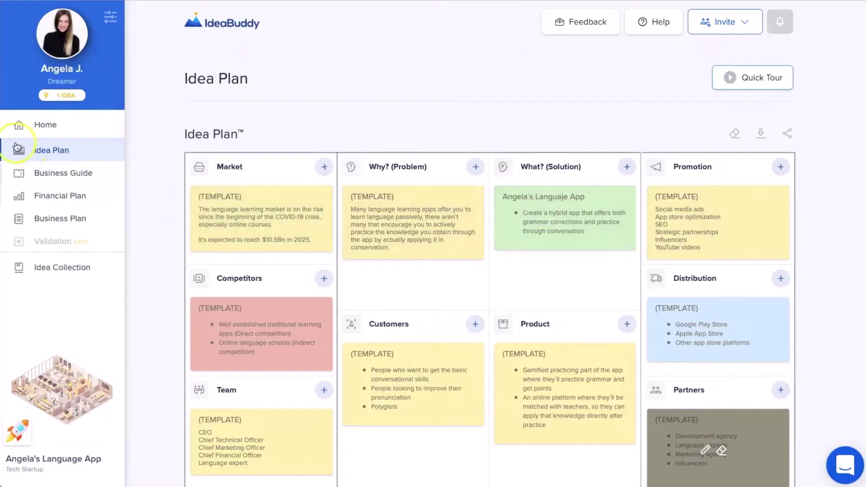
click(30, 174)
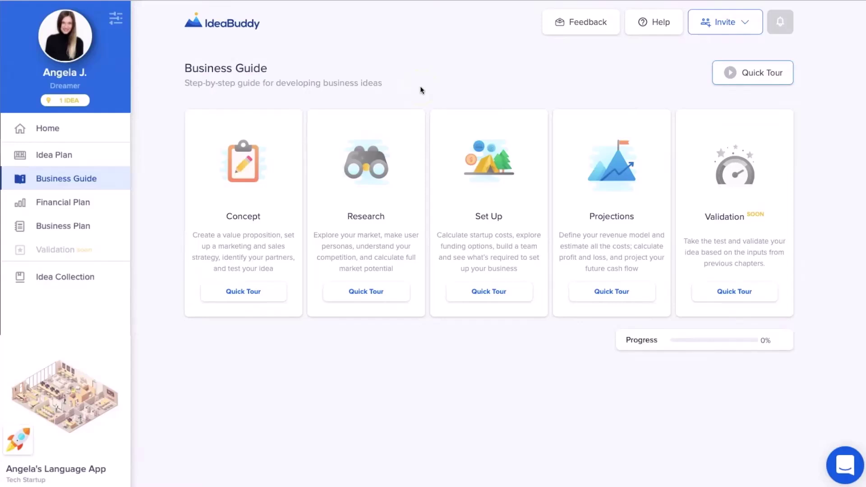
mouse_move(284, 179)
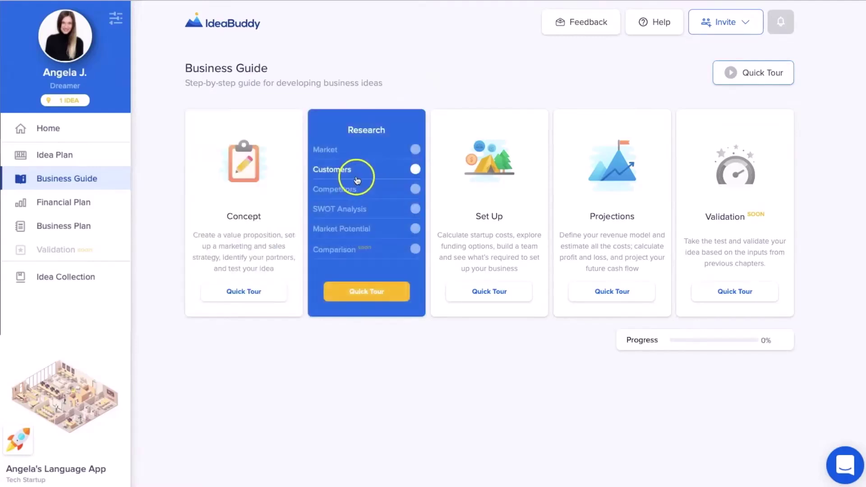
mouse_move(469, 185)
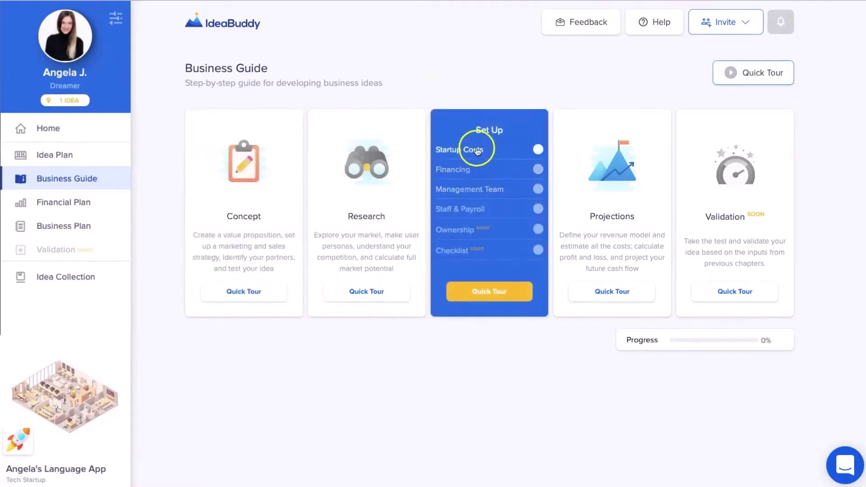
mouse_move(600, 149)
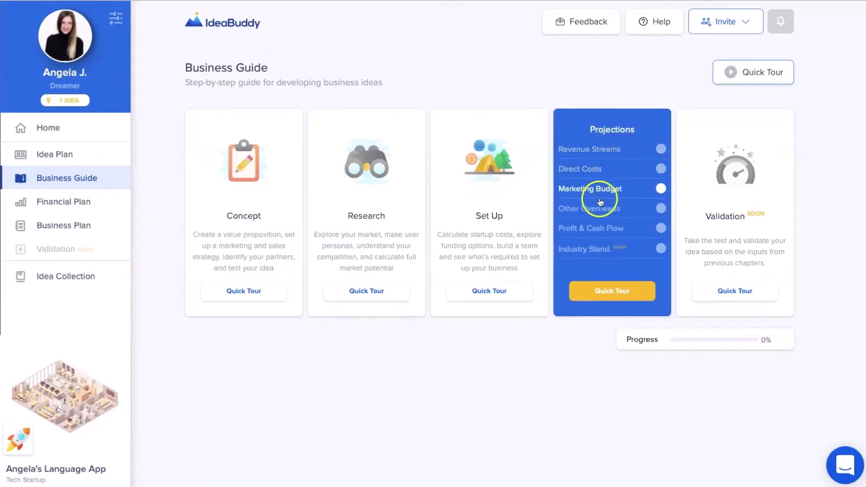
mouse_move(726, 245)
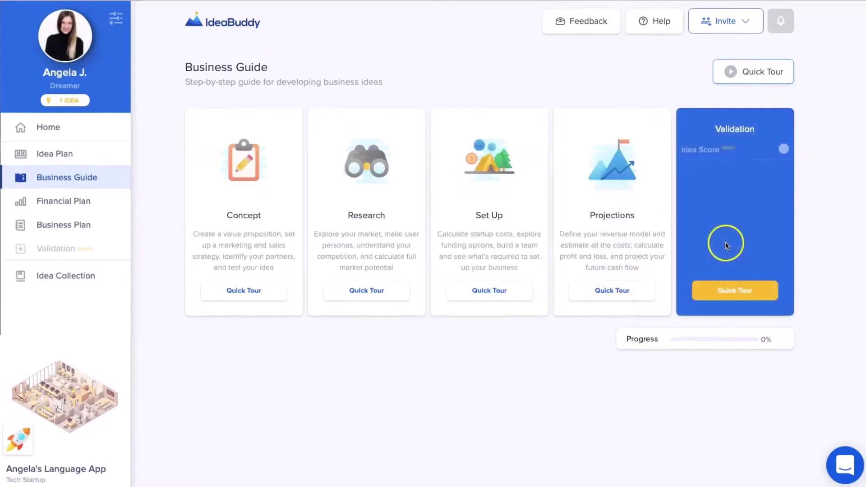
mouse_move(367, 187)
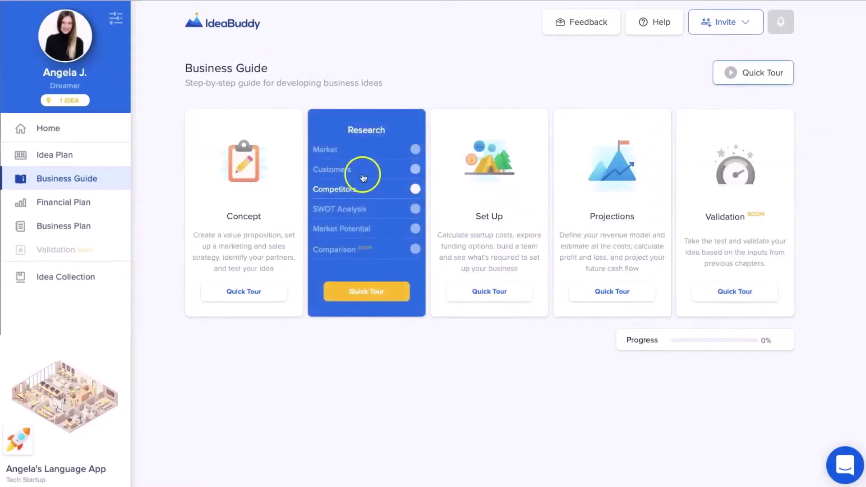
mouse_move(494, 178)
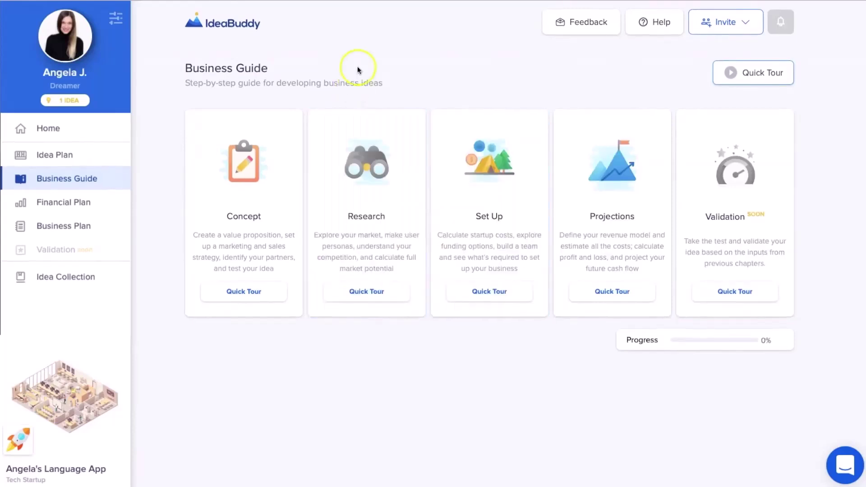
Open the Idea section of the Concept chapter and look through its template answers, note area and tips
mouse_move(215, 138)
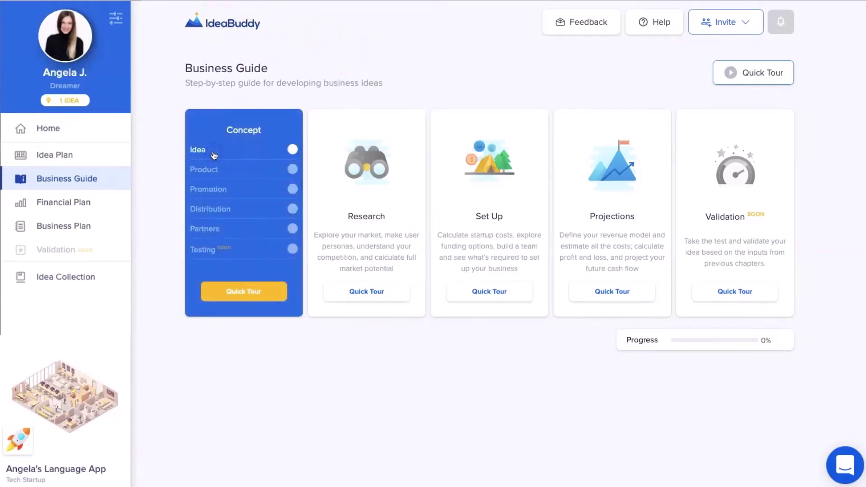
click(214, 154)
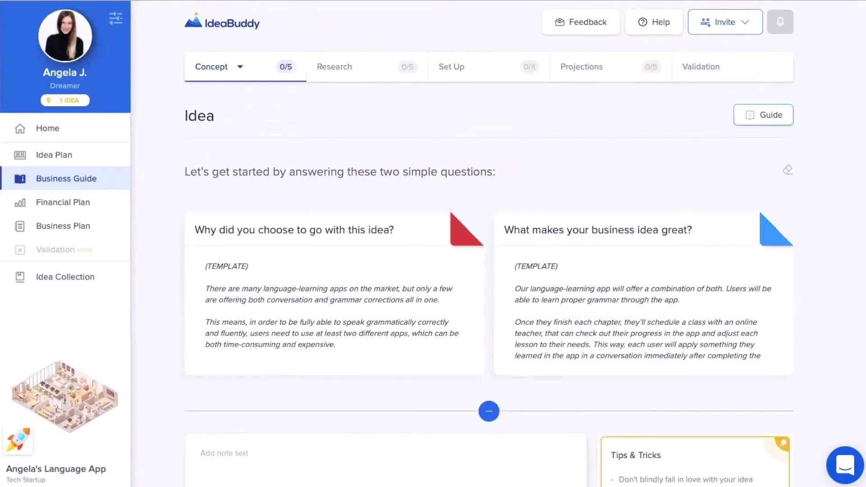
scroll(858, 399, down, 3)
scroll(857, 399, down, 3)
View the guide texts of the Concept chapter's Product section and of its Promotion section
click(756, 461)
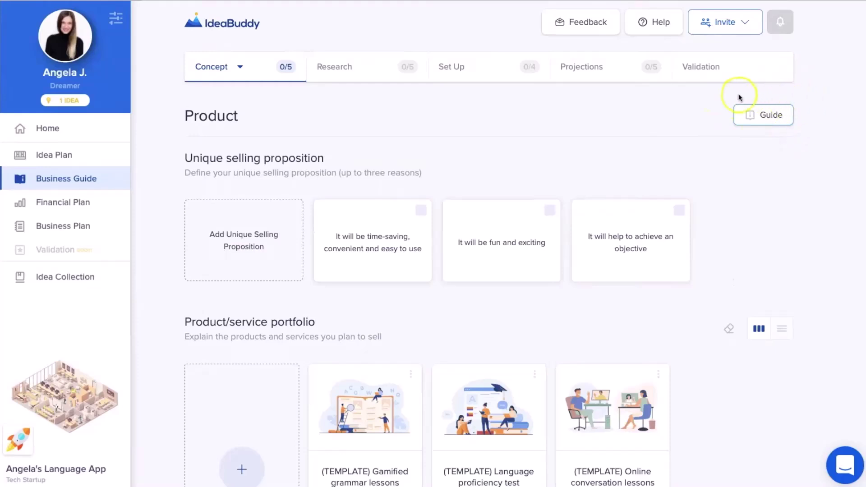
click(786, 119)
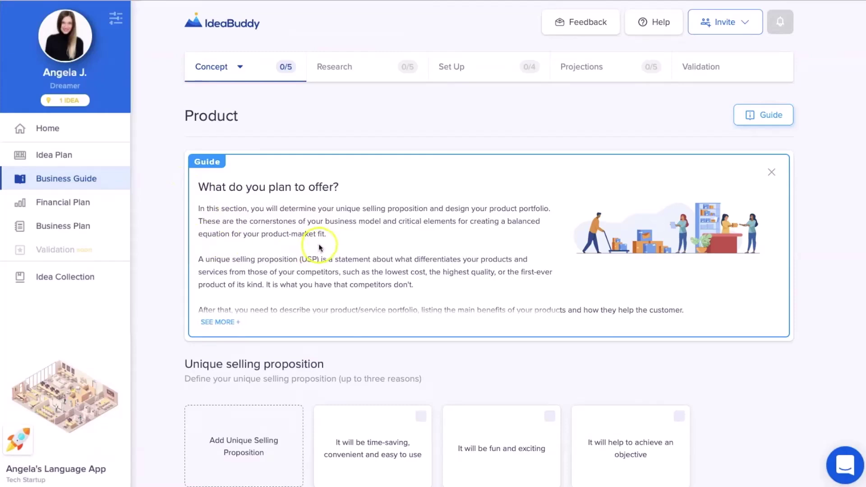
click(236, 69)
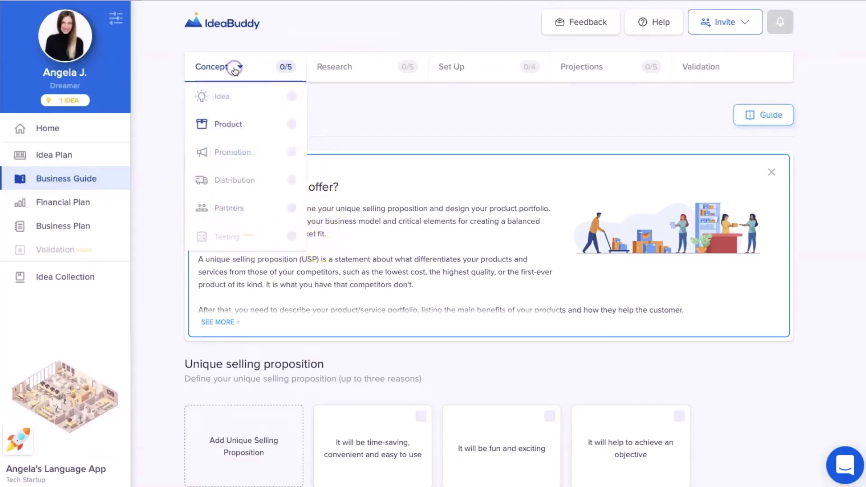
click(244, 152)
click(767, 114)
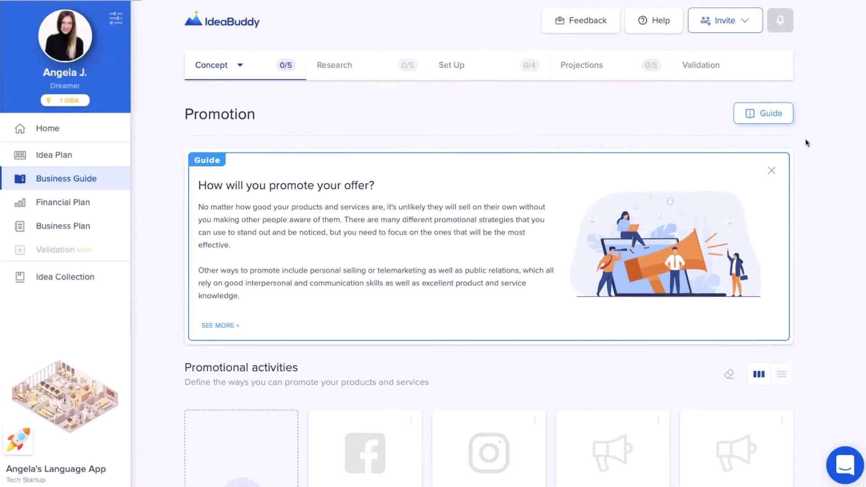
scroll(806, 138, down, 2)
scroll(781, 68, down, 1)
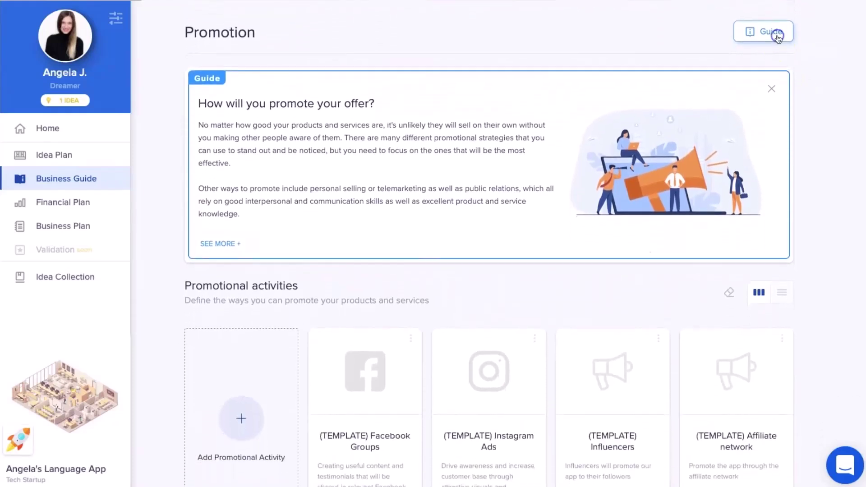
click(778, 37)
Review the Promotion section's promotional activities and expand its notes and tips area to read the tips
scroll(770, 68, down, 3)
scroll(818, 98, down, 1)
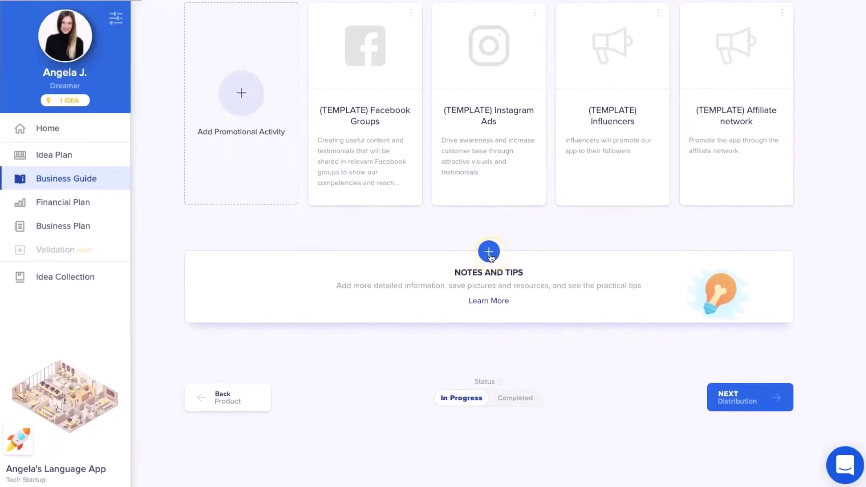
click(489, 252)
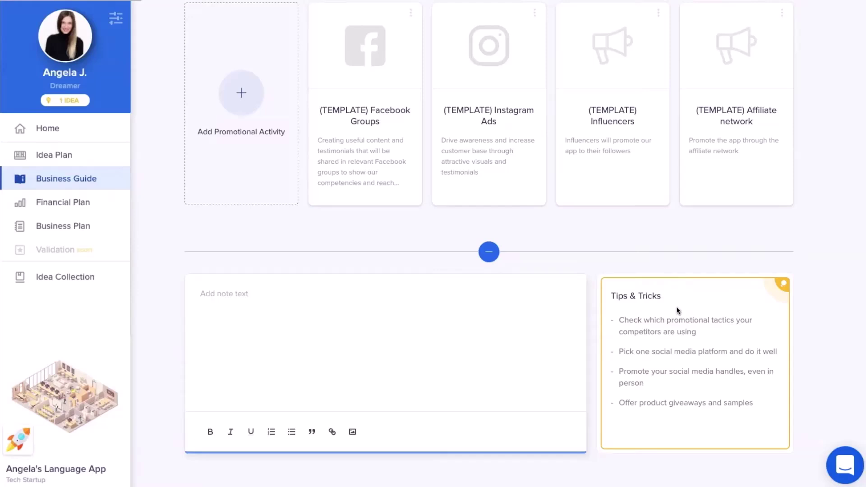
scroll(676, 310, down, 3)
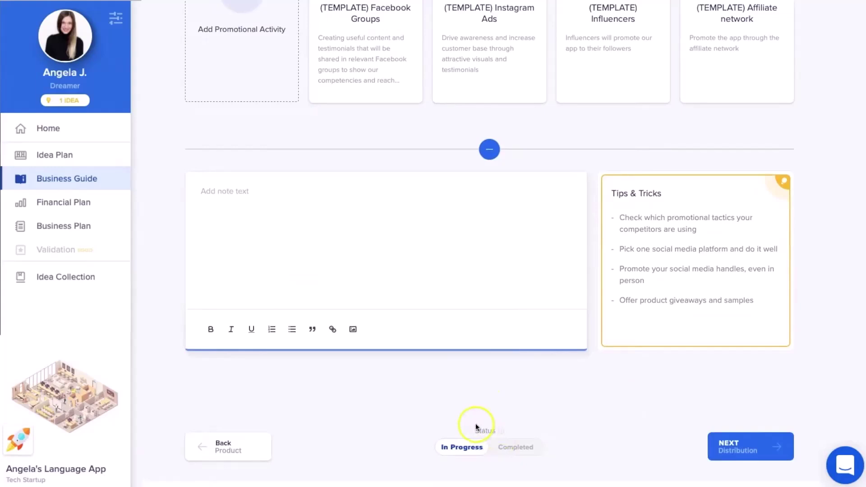
Try marking the Promotion section as Completed and set its status back to In Progress
click(512, 449)
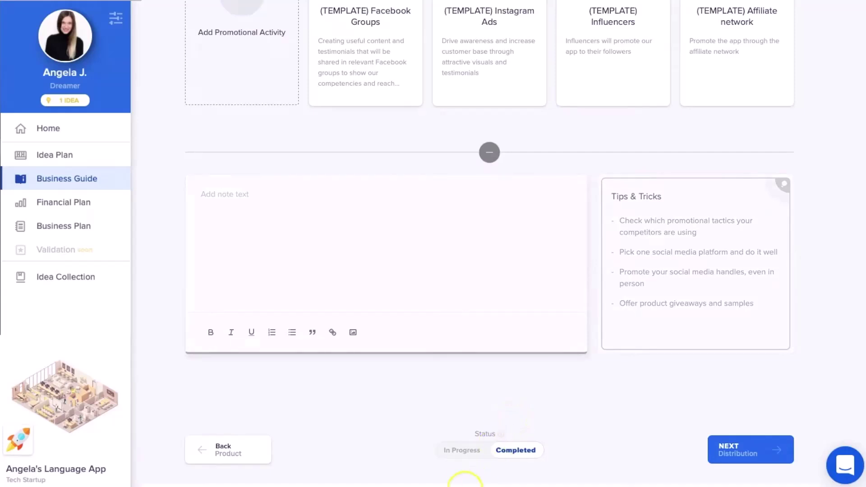
click(450, 451)
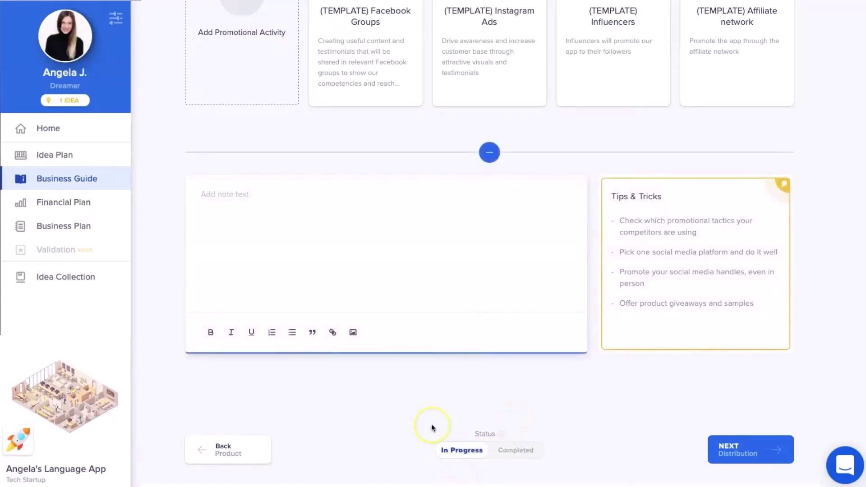
scroll(431, 427, up, 2)
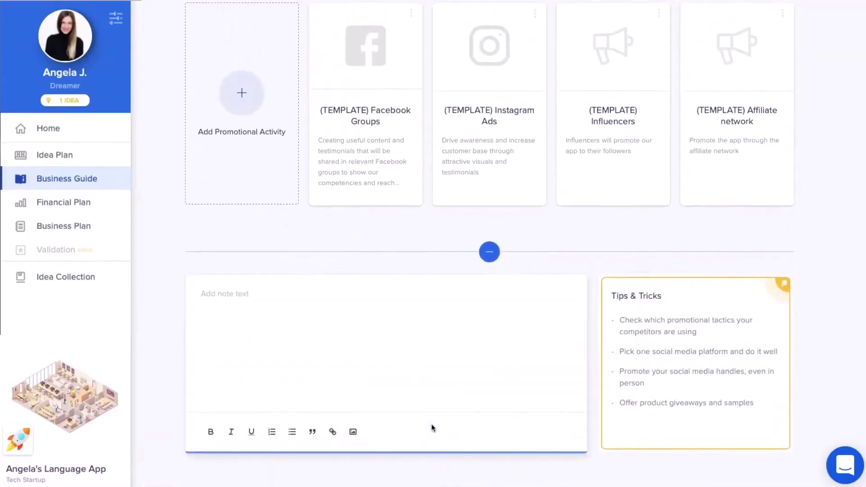
scroll(431, 428, down, 2)
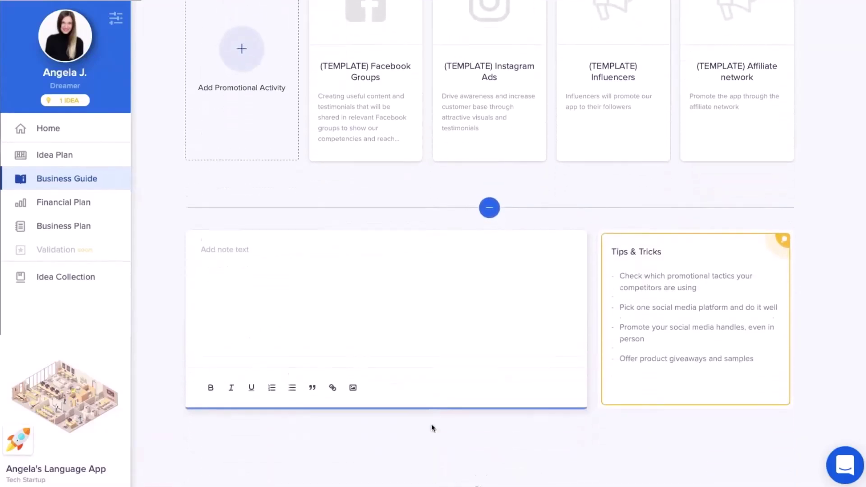
click(514, 451)
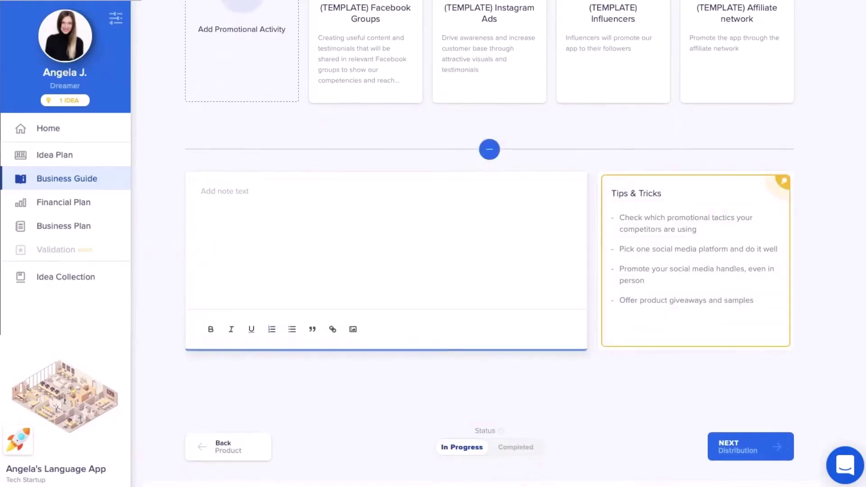
Return to the Business Guide overview and go over the topics listed under each chapter again
click(68, 176)
mouse_move(259, 171)
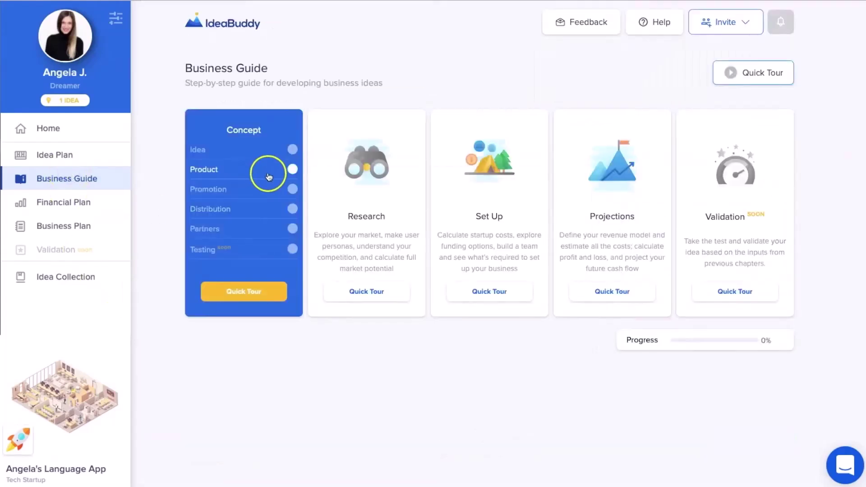
mouse_move(358, 188)
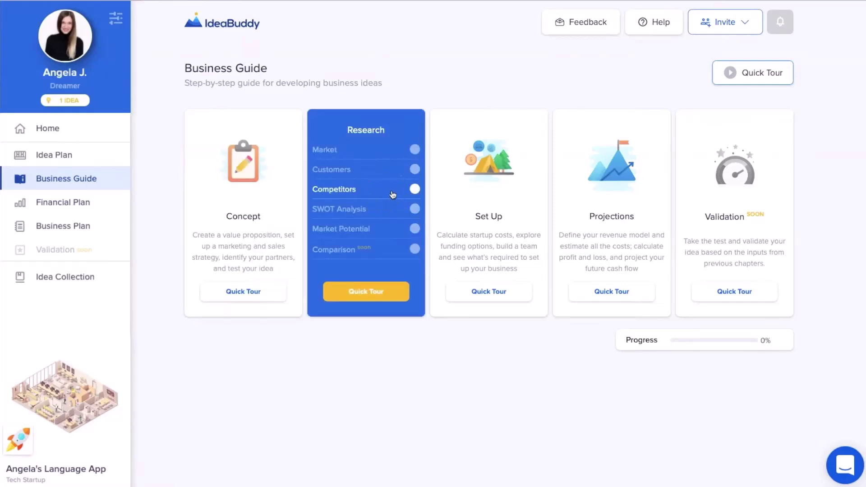
mouse_move(499, 189)
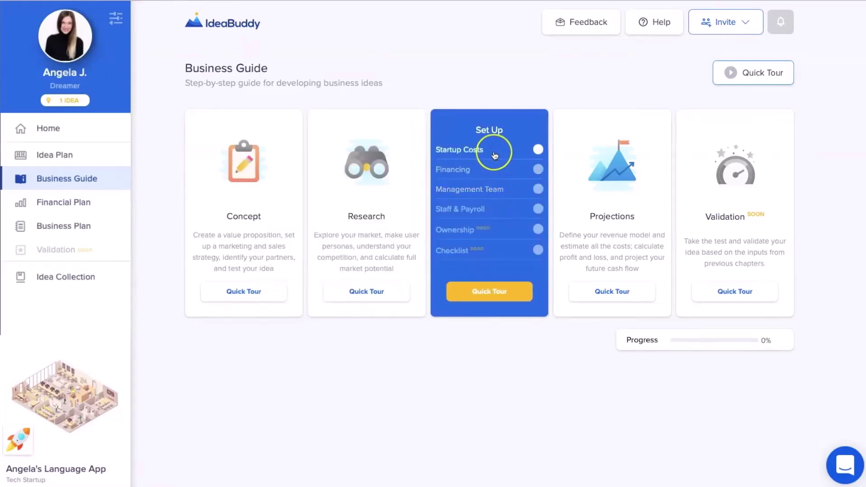
mouse_move(589, 179)
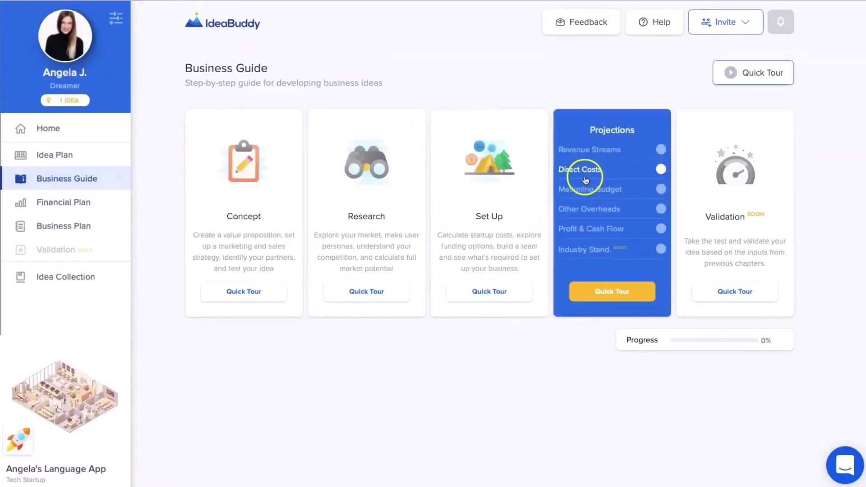
mouse_move(710, 178)
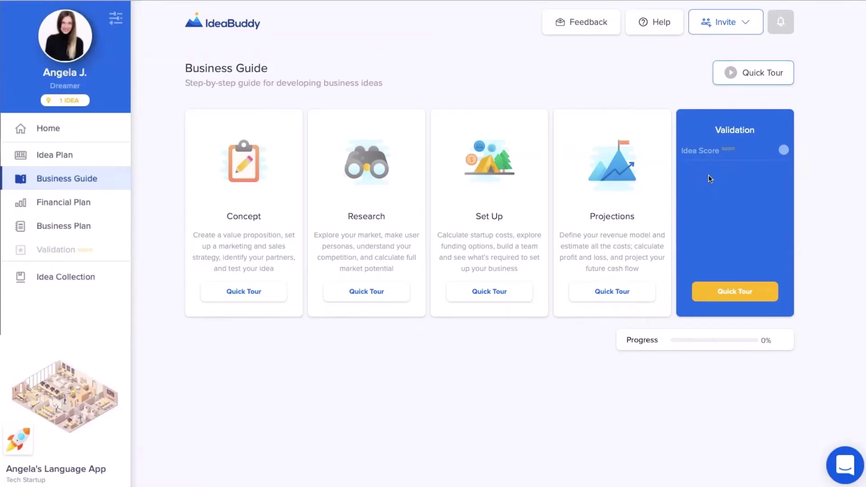
Reopen the Concept chapter's Idea section and read its two template answers with the tips below them
mouse_move(273, 190)
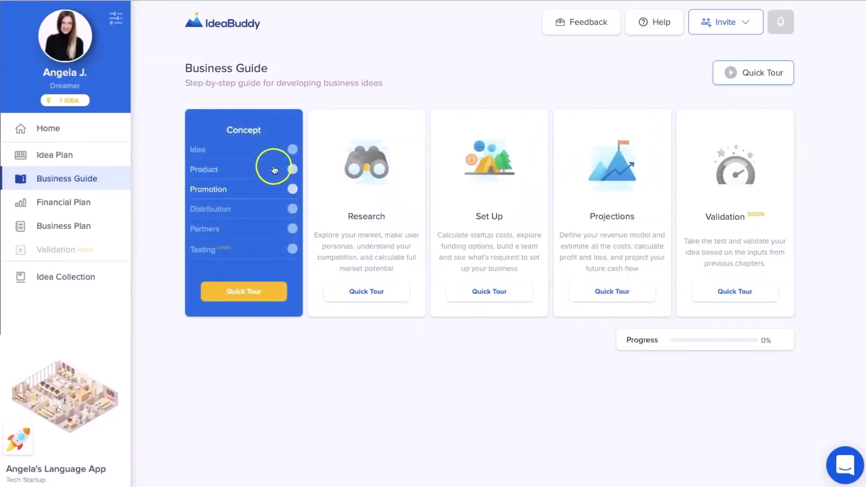
click(272, 150)
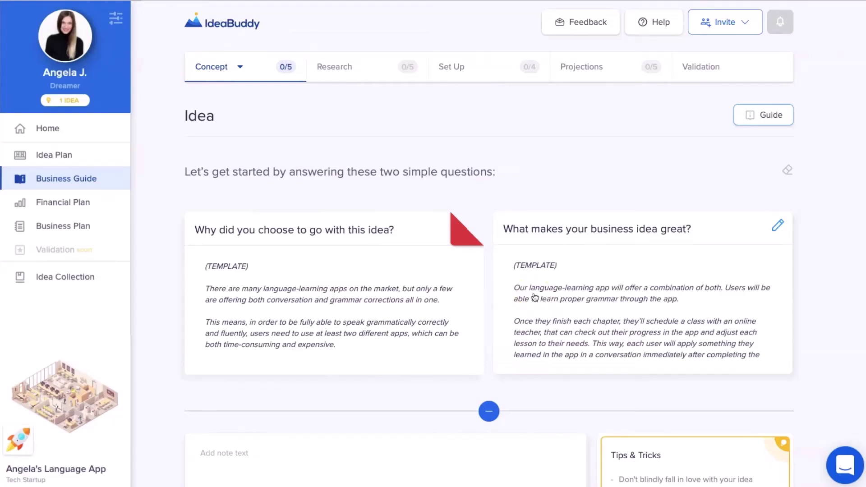
scroll(535, 297, down, 2)
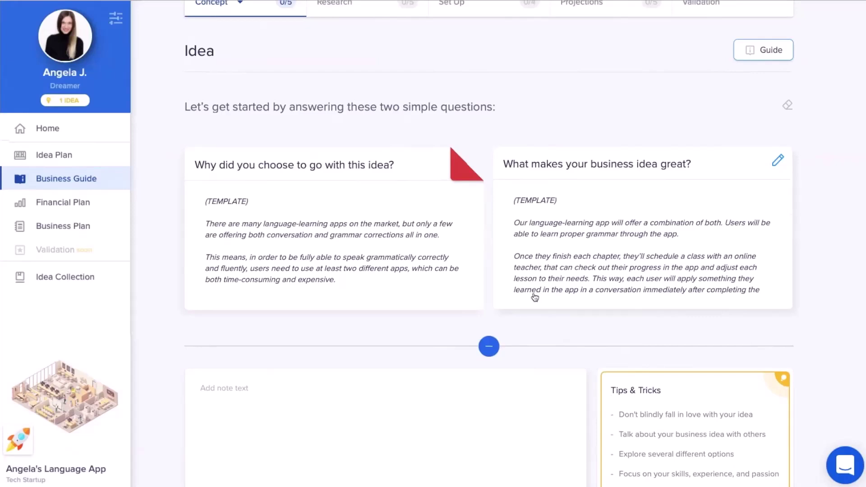
scroll(535, 297, down, 5)
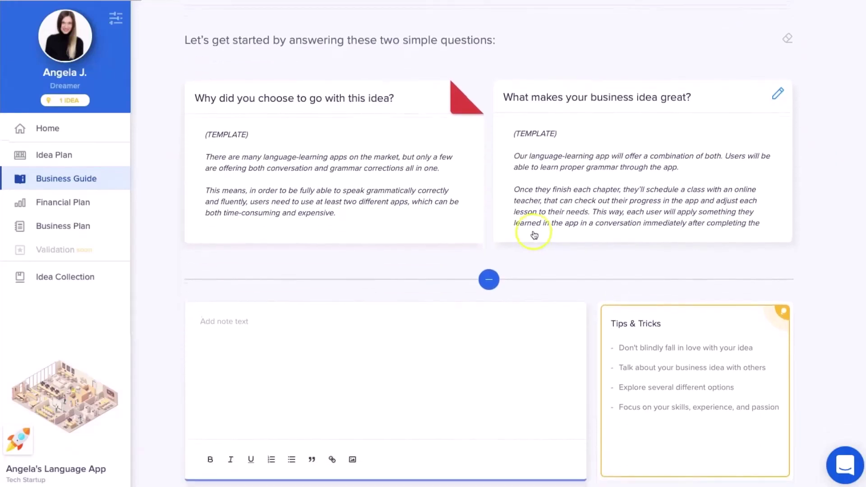
Continue to the Product section and review its unique selling propositions and product/service portfolio
click(749, 470)
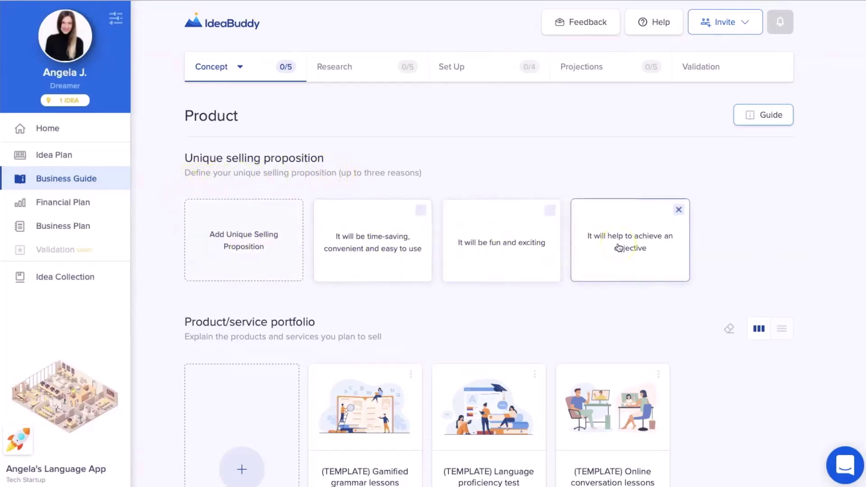
scroll(623, 342, down, 3)
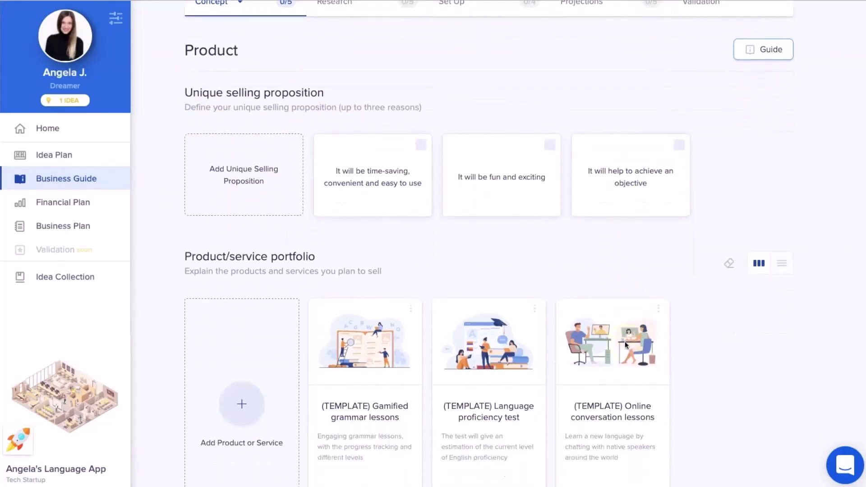
scroll(625, 343, down, 4)
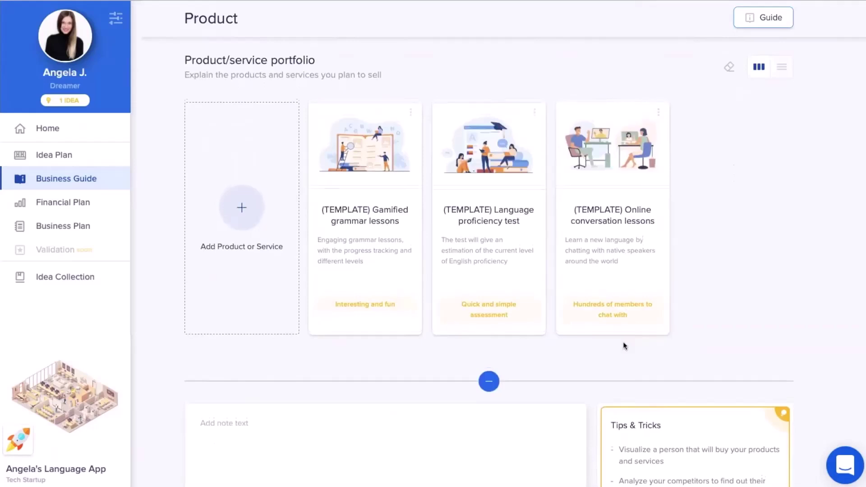
Read the Tips & Tricks and note area below the product/service portfolio
scroll(624, 342, down, 1)
scroll(623, 346, down, 1)
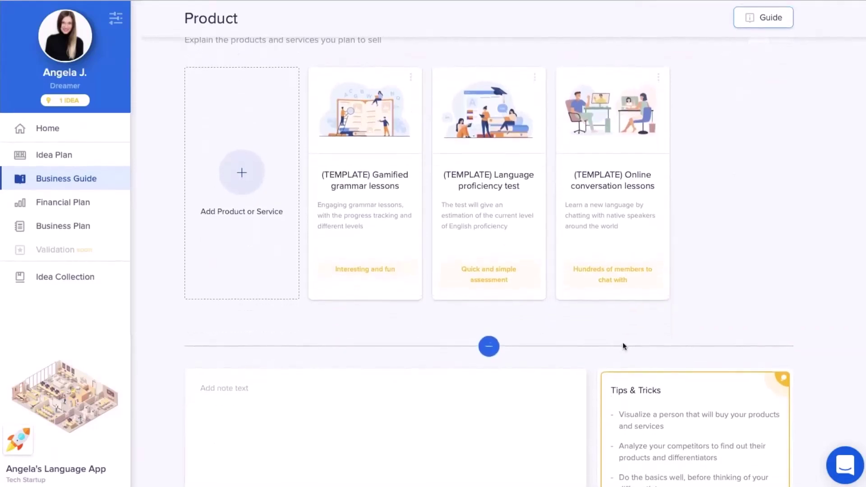
scroll(623, 342, down, 5)
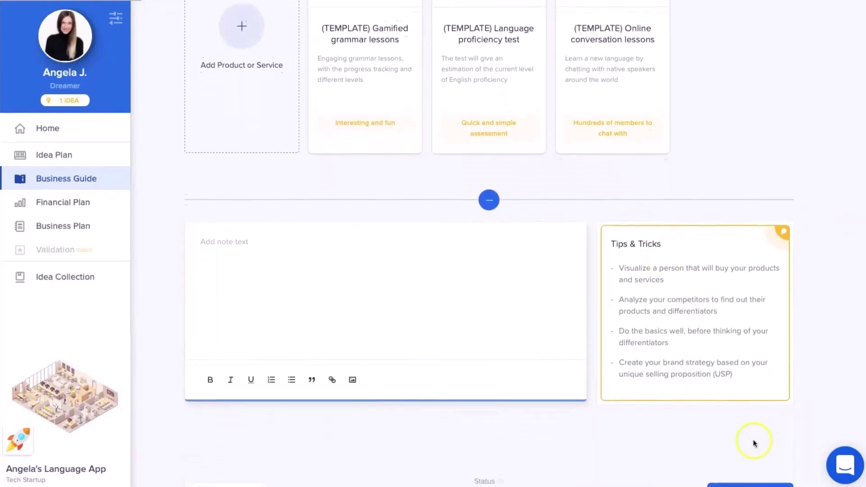
Continue to the Concept chapter's Promotion section and review its template promotional activities
click(749, 446)
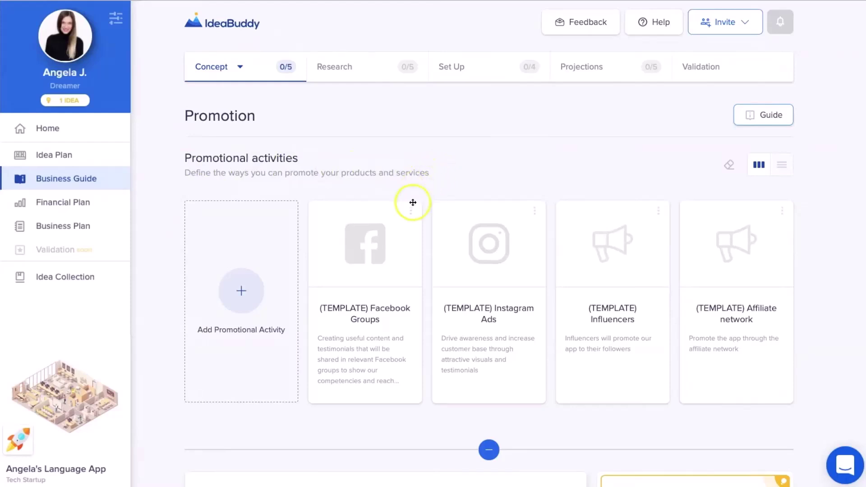
scroll(419, 254, down, 1)
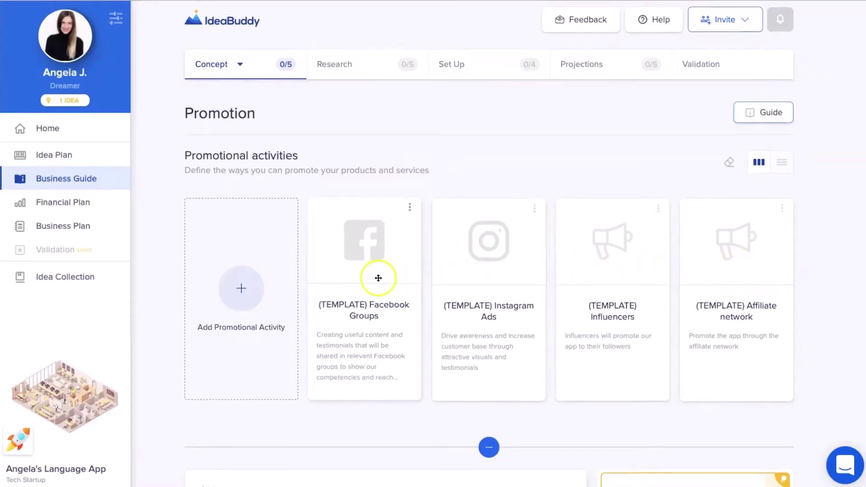
scroll(377, 279, up, 1)
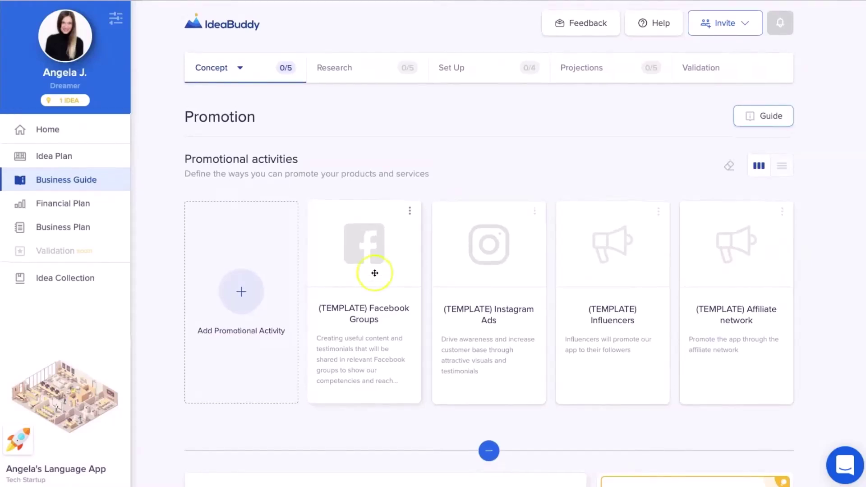
Go through the Concept chapter's Distribution and Partners sections, reviewing the sales and distribution methods and key business partners
click(199, 67)
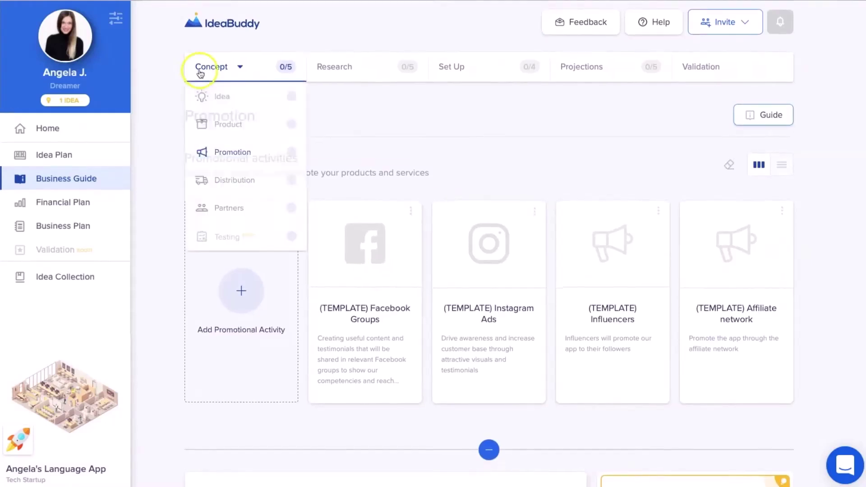
click(204, 179)
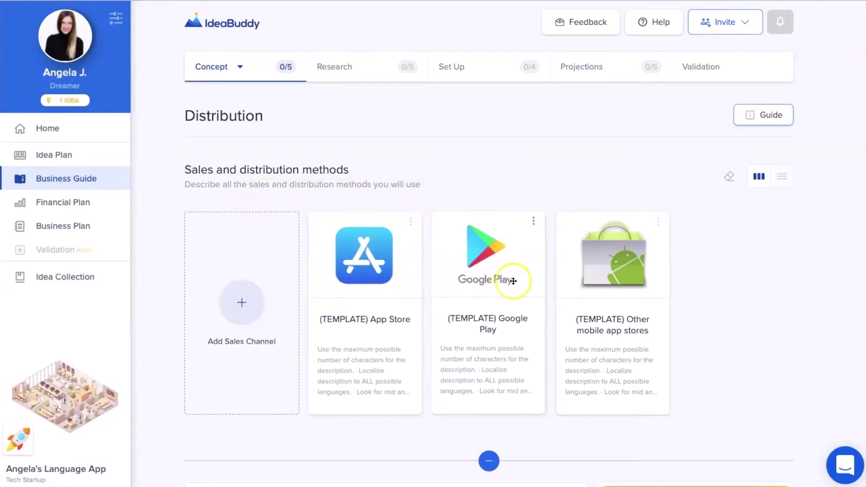
scroll(610, 279, down, 3)
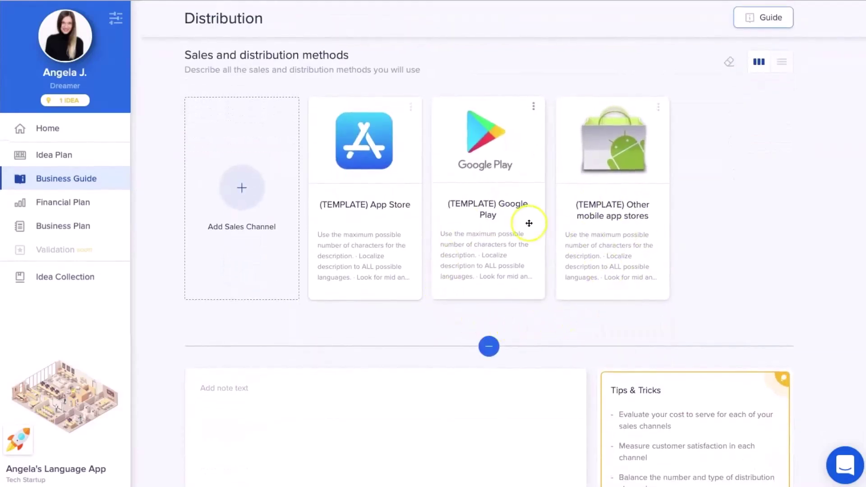
scroll(325, 203, up, 3)
mouse_move(205, 76)
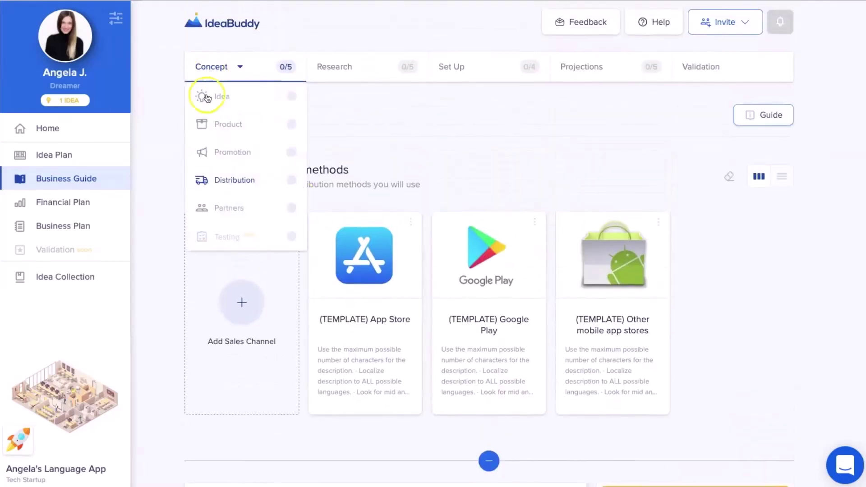
click(217, 209)
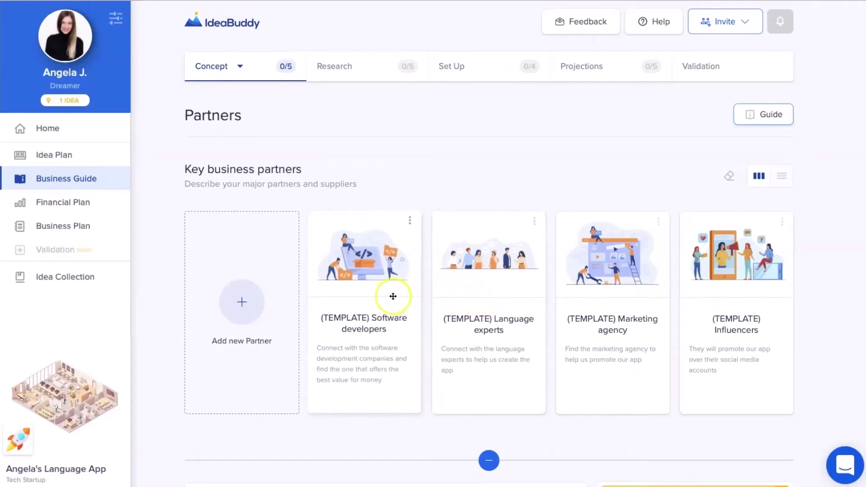
Open the Market section of the Business Guide's Research chapter and examine the available market coverage options
click(59, 178)
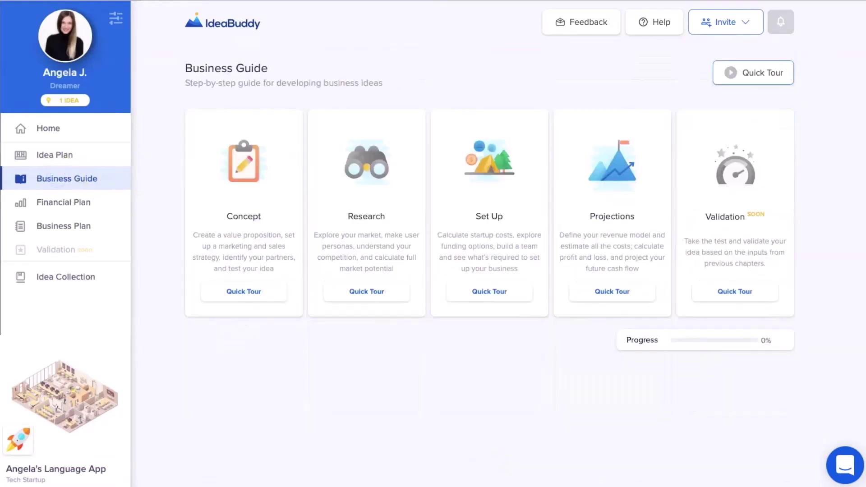
mouse_move(379, 187)
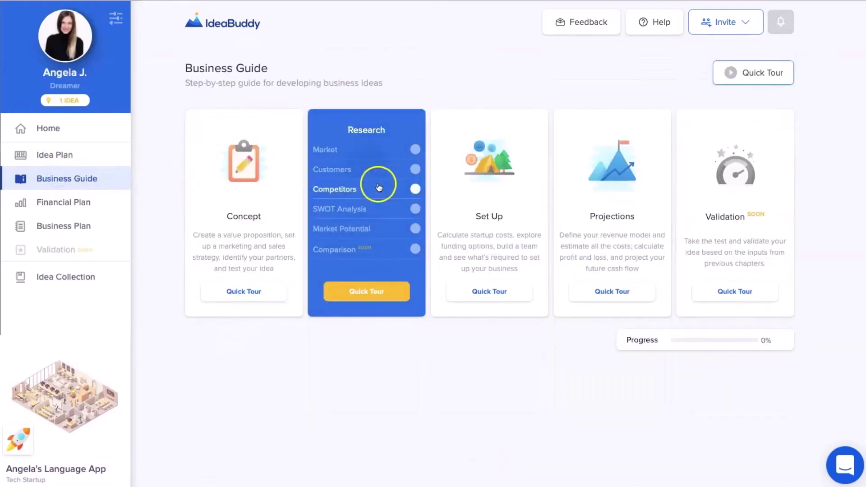
click(366, 147)
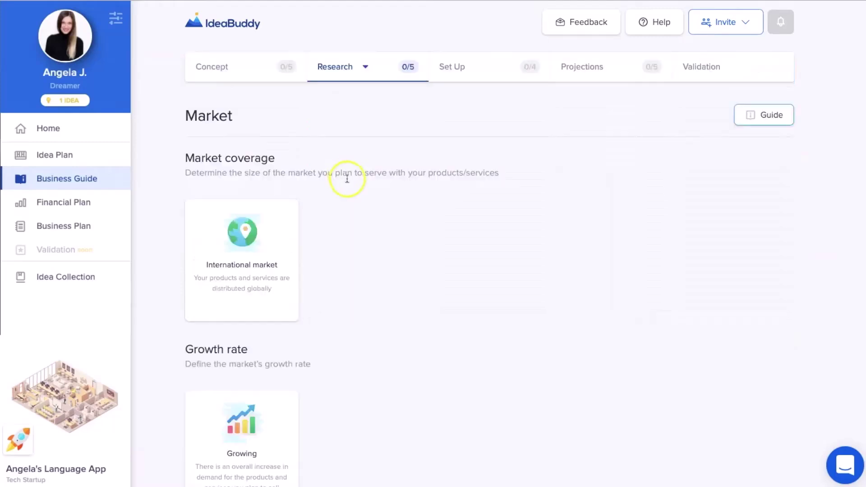
click(240, 305)
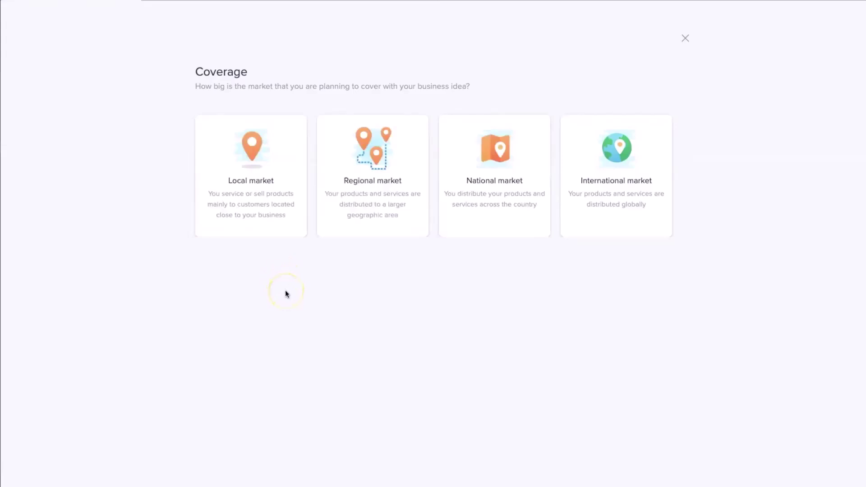
click(590, 233)
click(686, 38)
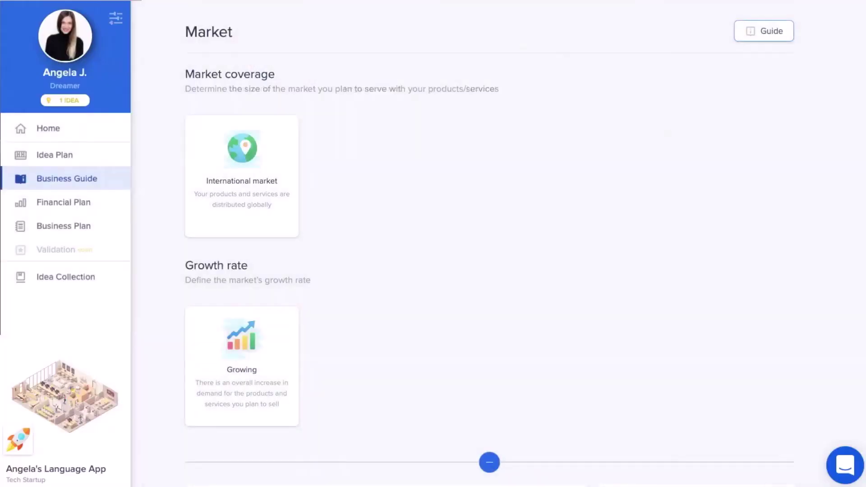
Examine the available growth rate options for the market and leave the selection without changing it
click(277, 350)
click(267, 167)
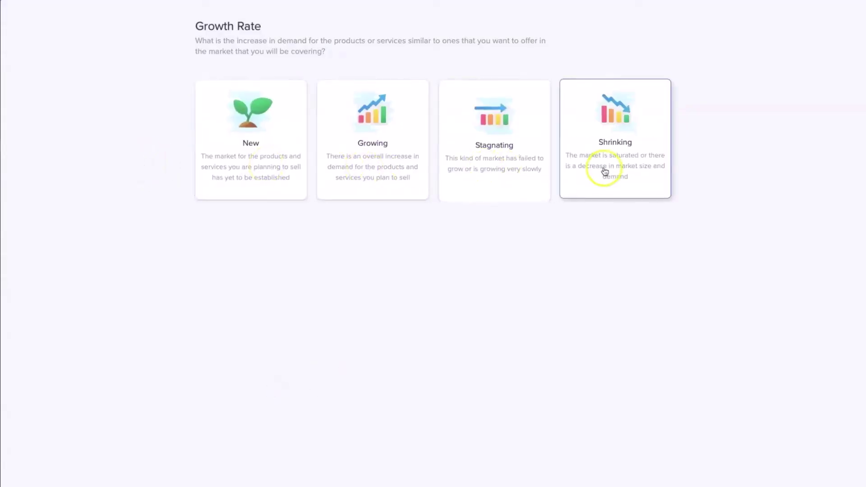
click(683, 1)
Go through the Research chapter's Customers and Competitors sections, reviewing the target customer profiles and key competitor ratings
mouse_move(335, 31)
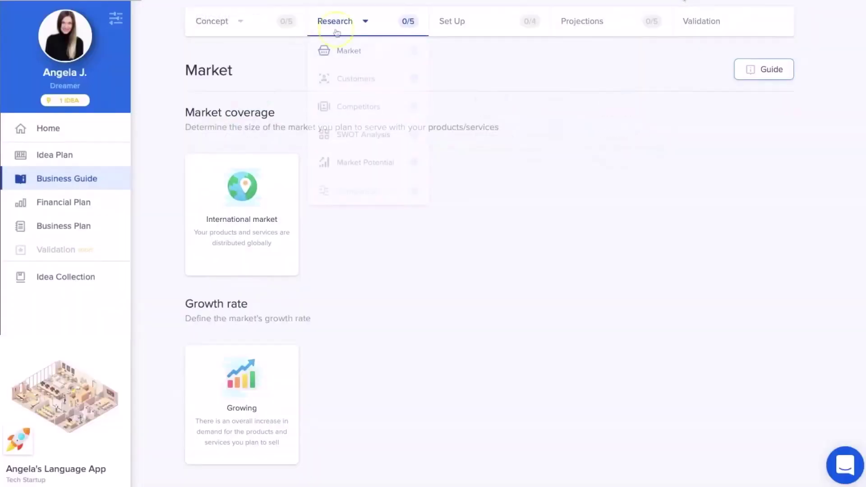
click(339, 89)
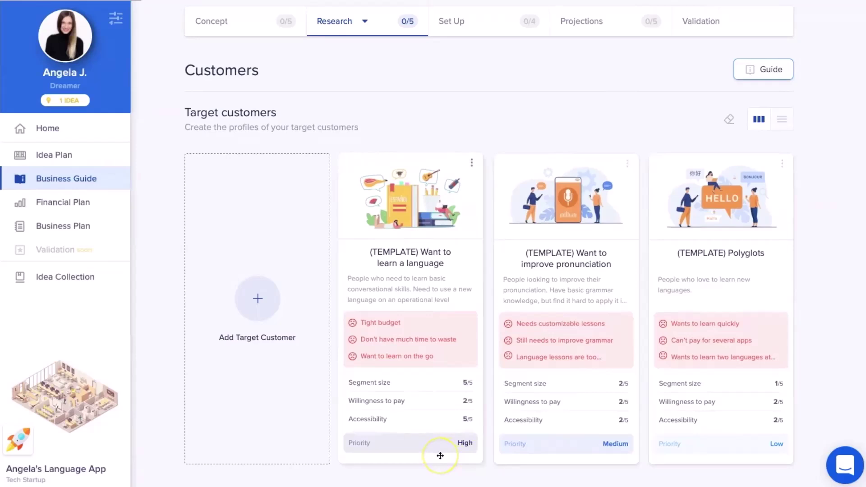
click(366, 24)
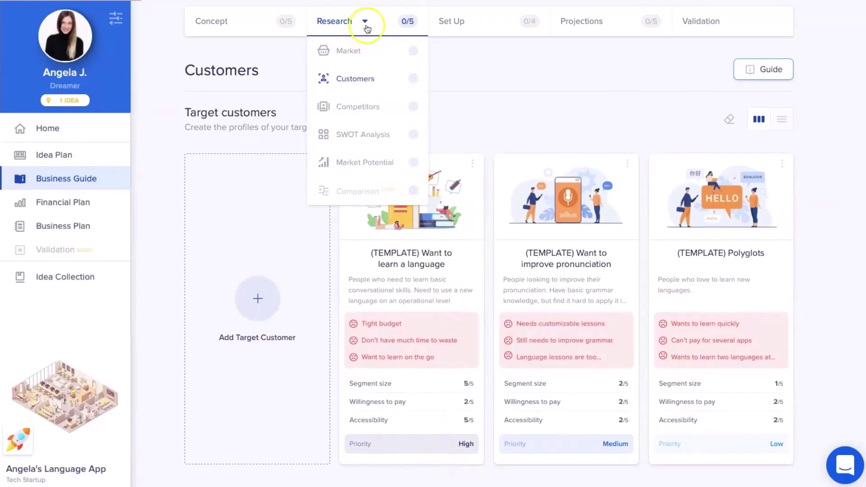
click(363, 108)
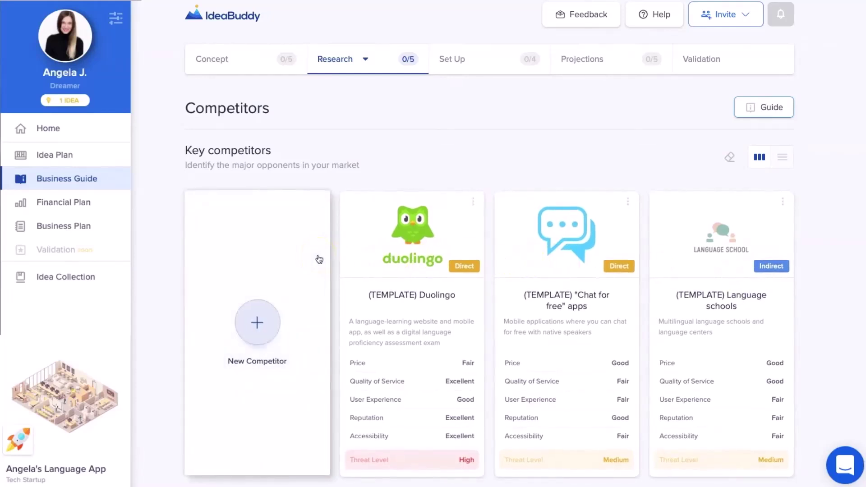
scroll(319, 259, down, 3)
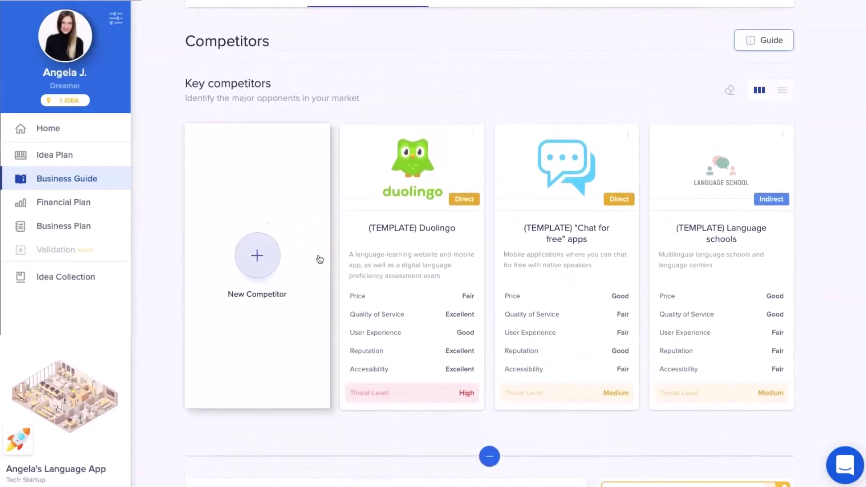
scroll(320, 260, up, 3)
Open the SWOT Analysis section and read its strengths, weaknesses, opportunities and threats
mouse_move(341, 61)
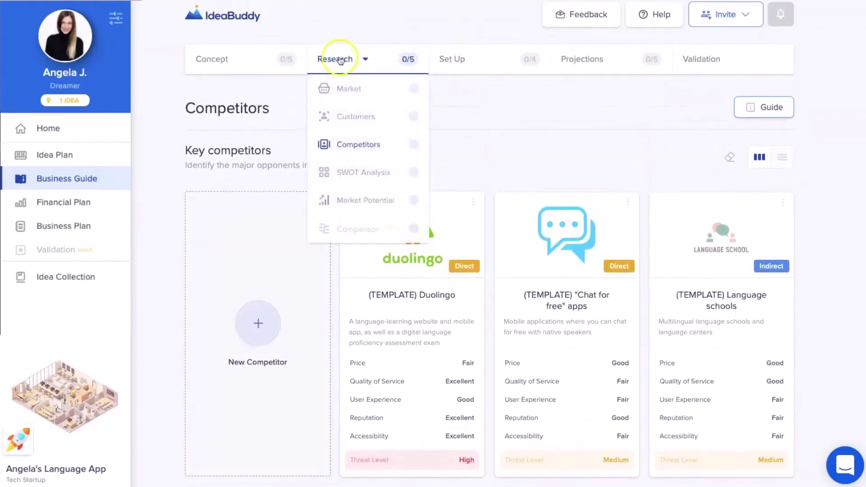
click(329, 172)
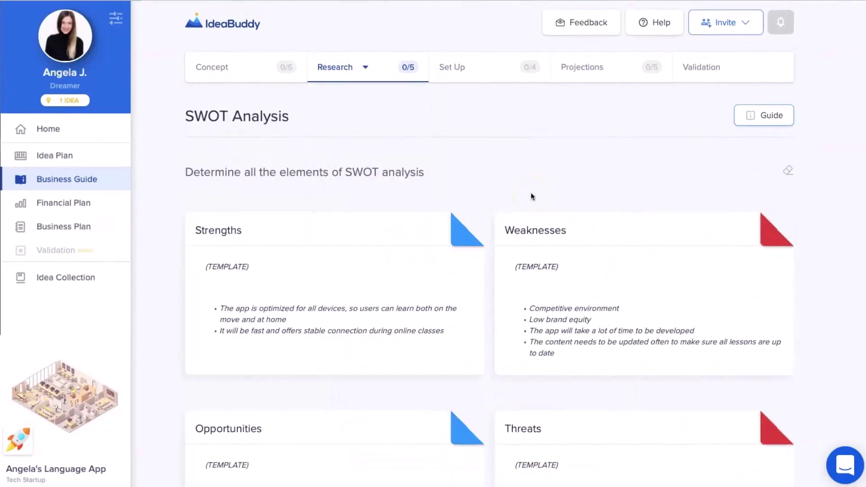
scroll(532, 197, down, 2)
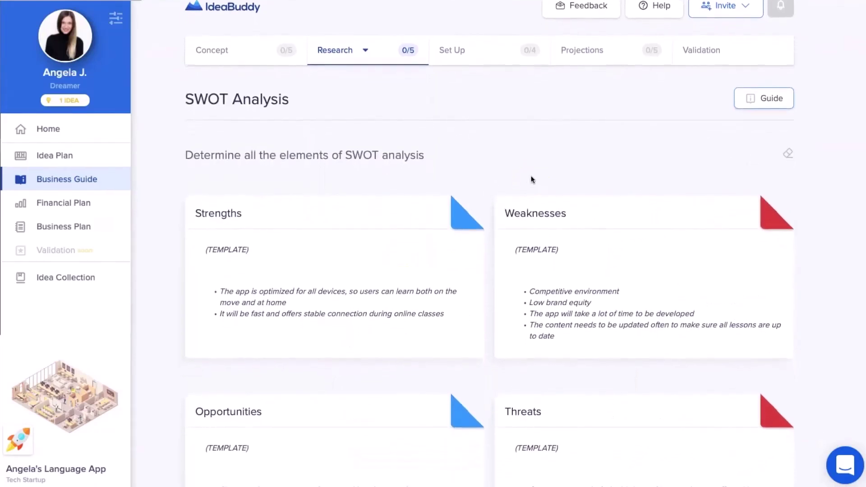
scroll(532, 169, down, 5)
click(472, 136)
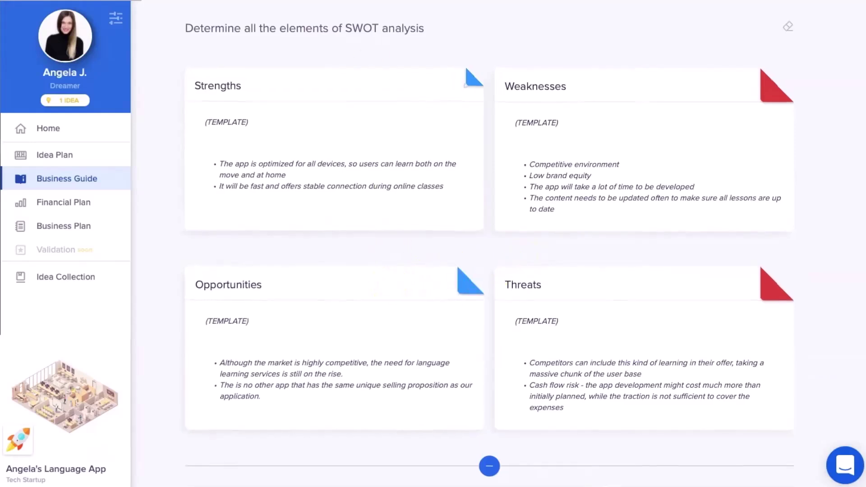
scroll(343, 16, up, 3)
Open the Market Potential section and review its three market size figures, chart and tips
mouse_move(339, 63)
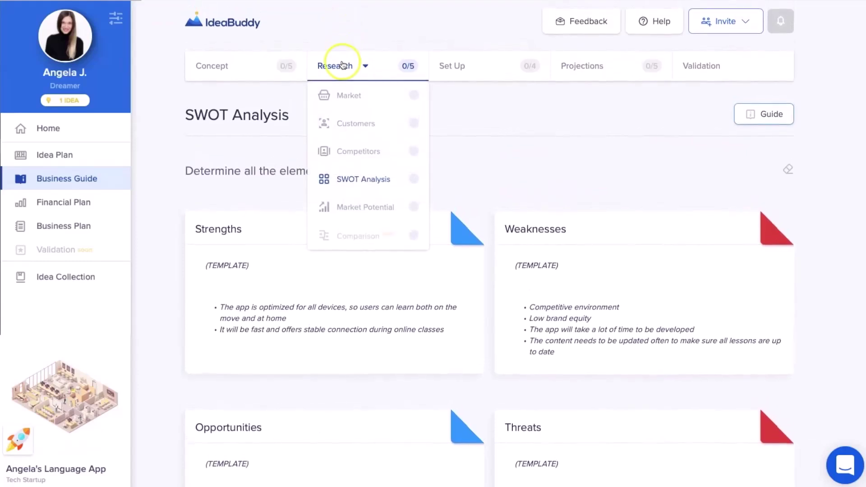
click(346, 212)
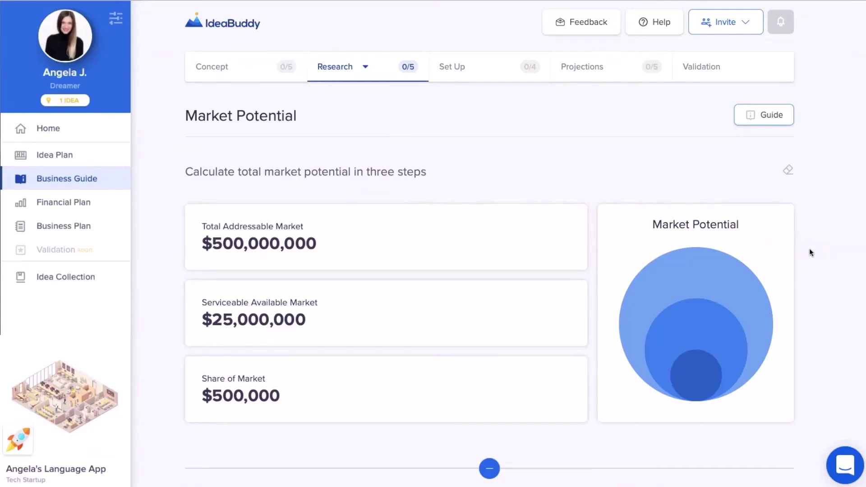
scroll(810, 250, down, 1)
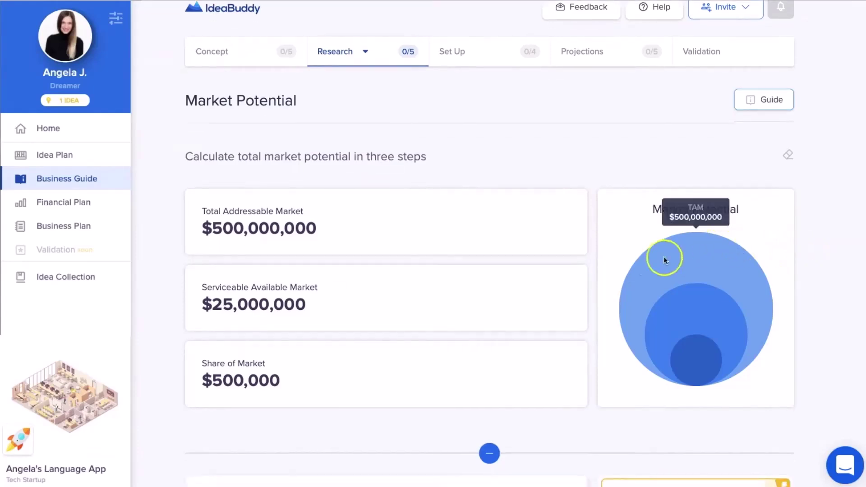
scroll(454, 352, down, 3)
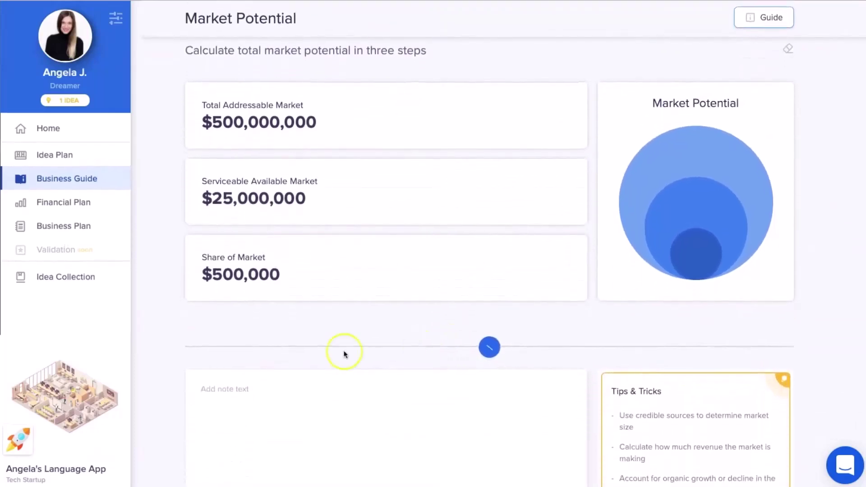
Open the Startup Costs section of the Business Guide's Set Up chapter and inspect the cost distribution chart by category
click(67, 179)
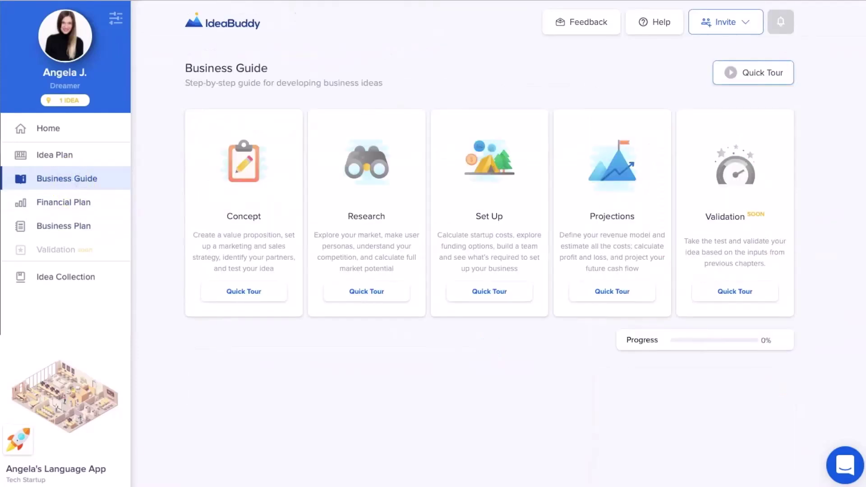
mouse_move(535, 208)
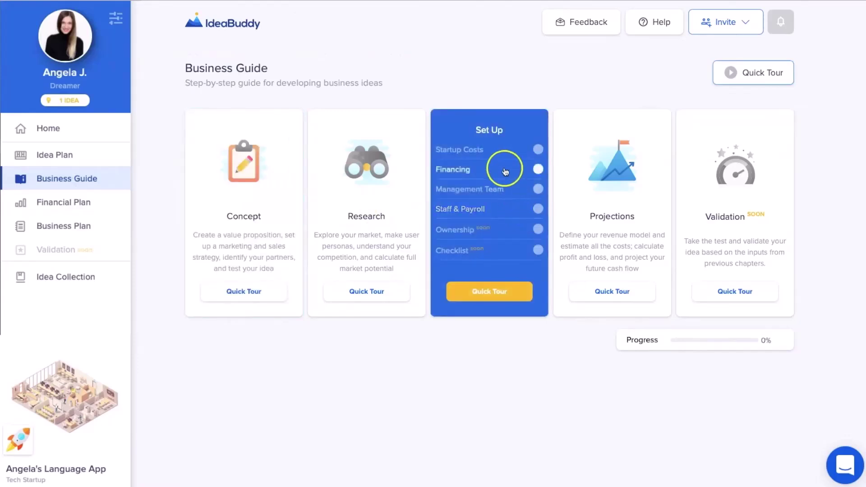
click(502, 151)
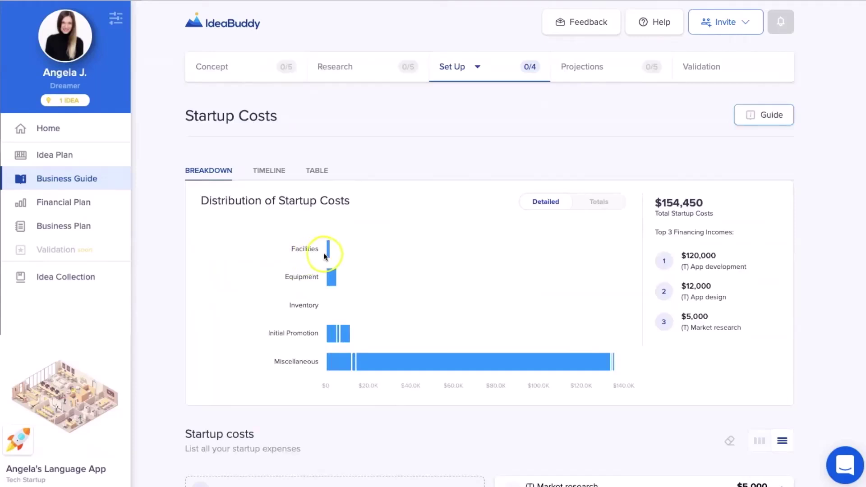
mouse_move(329, 254)
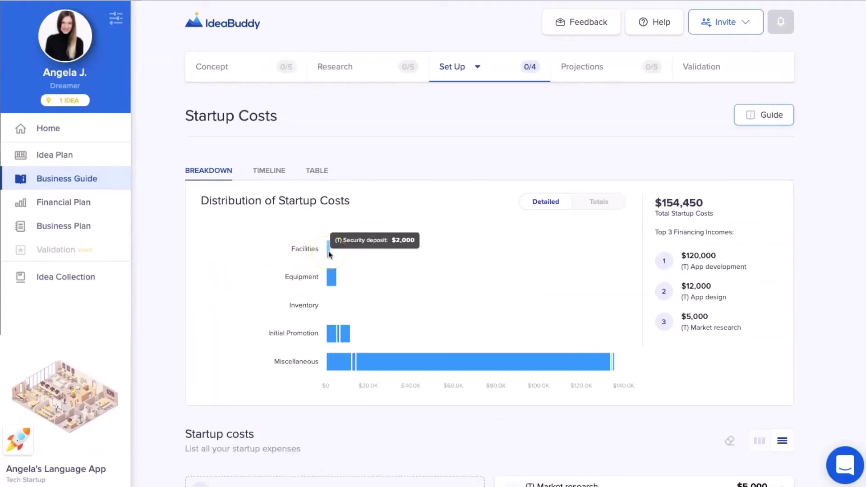
click(329, 283)
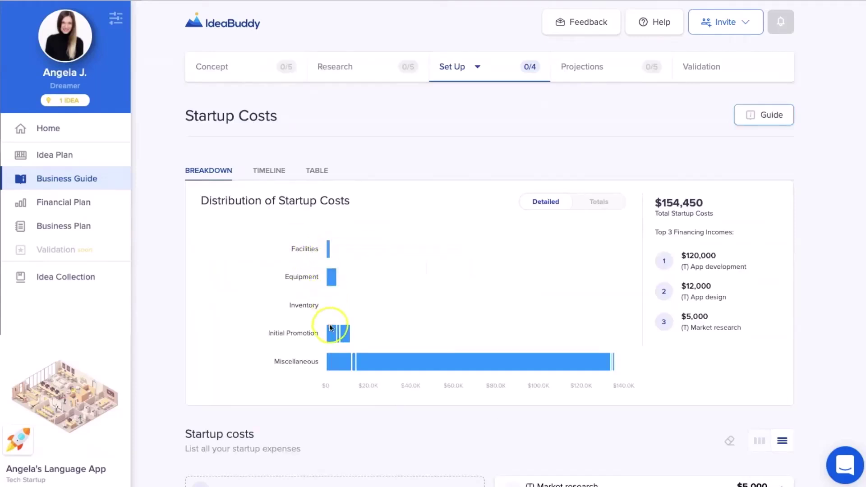
mouse_move(332, 376)
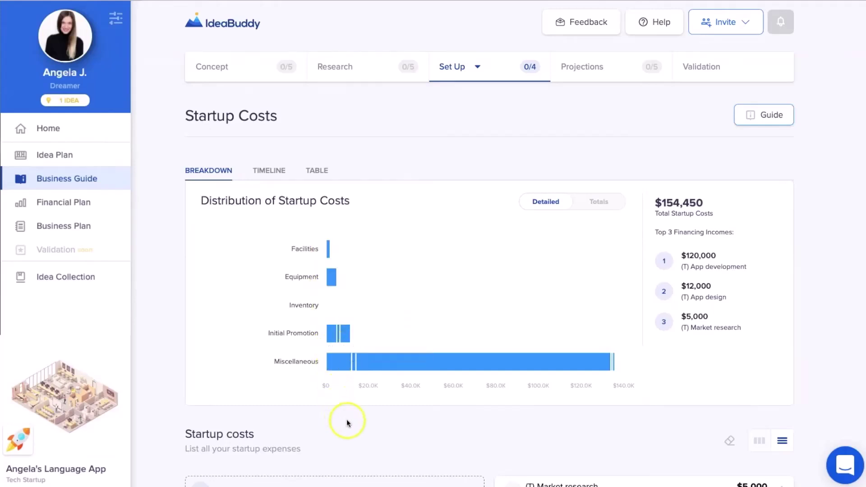
Review the list of startup expenses below the Startup Costs chart, including their amounts, dates and payment types
scroll(346, 419, down, 2)
scroll(346, 420, down, 3)
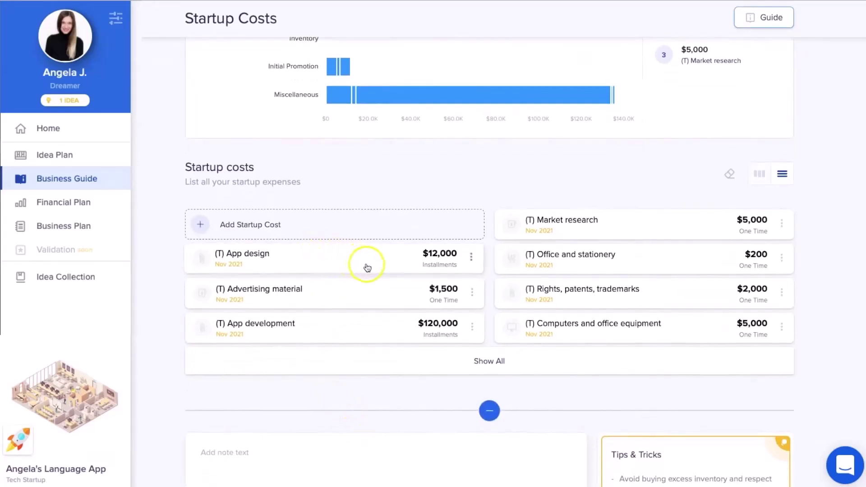
scroll(368, 268, up, 4)
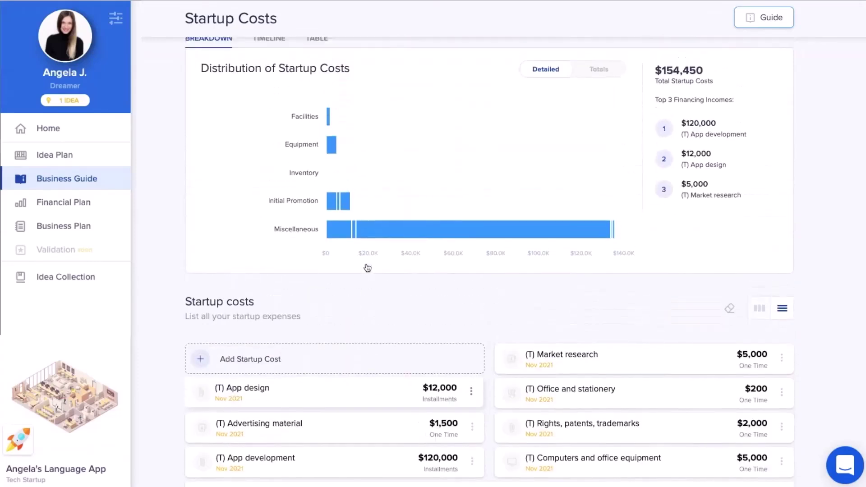
scroll(365, 265, up, 2)
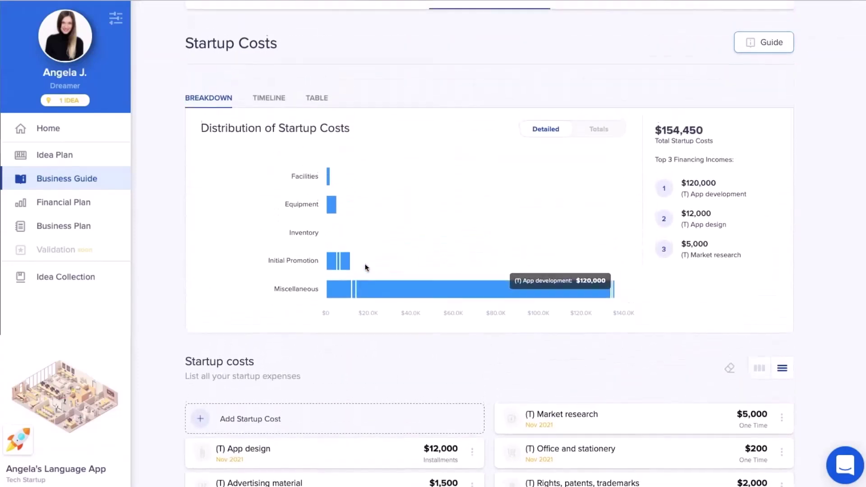
scroll(365, 267, up, 1)
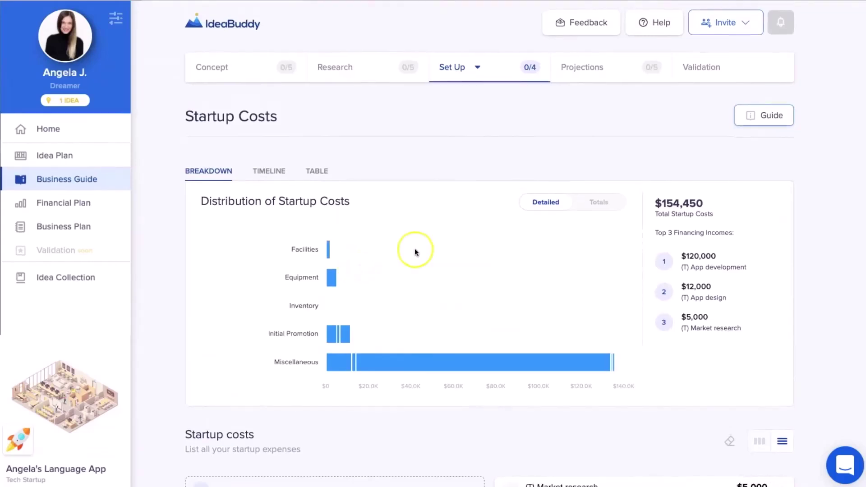
Open the Financing section of the Set Up chapter and review its financing sources chart, financing options list and tips
click(449, 63)
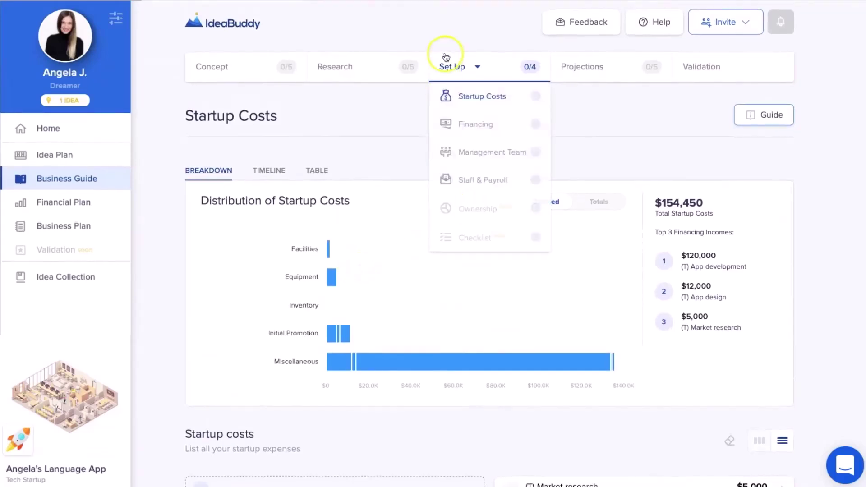
click(458, 128)
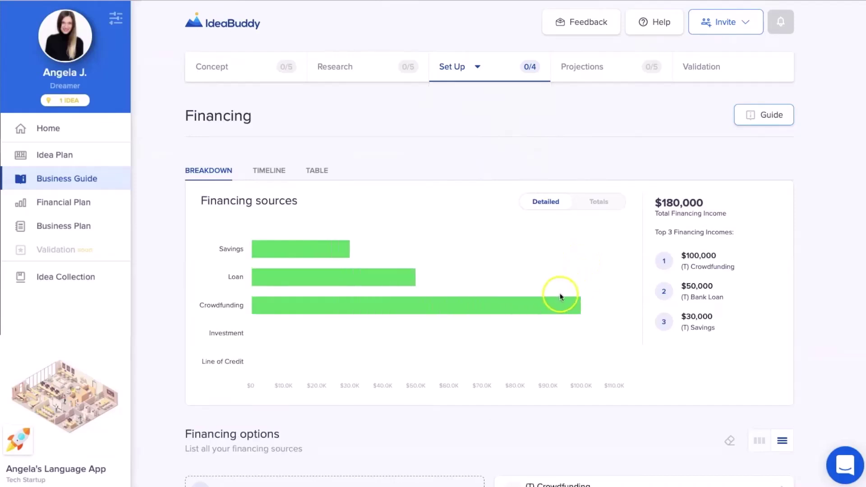
mouse_move(272, 243)
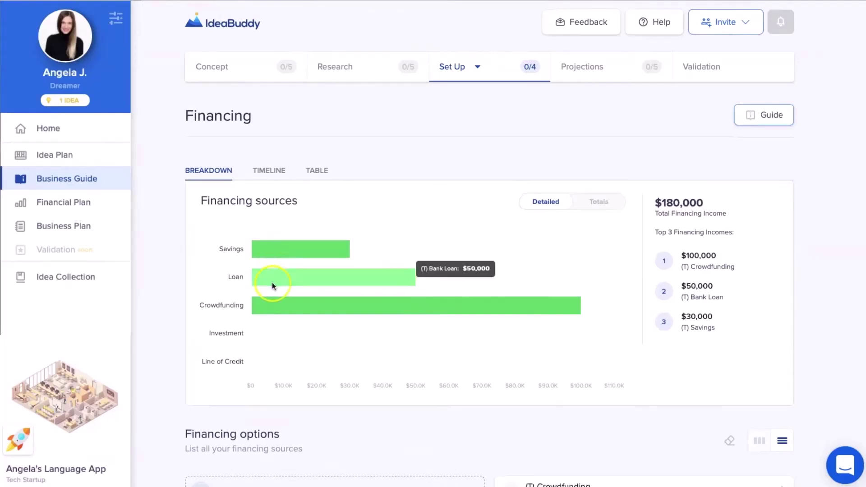
mouse_move(274, 311)
scroll(273, 308, down, 3)
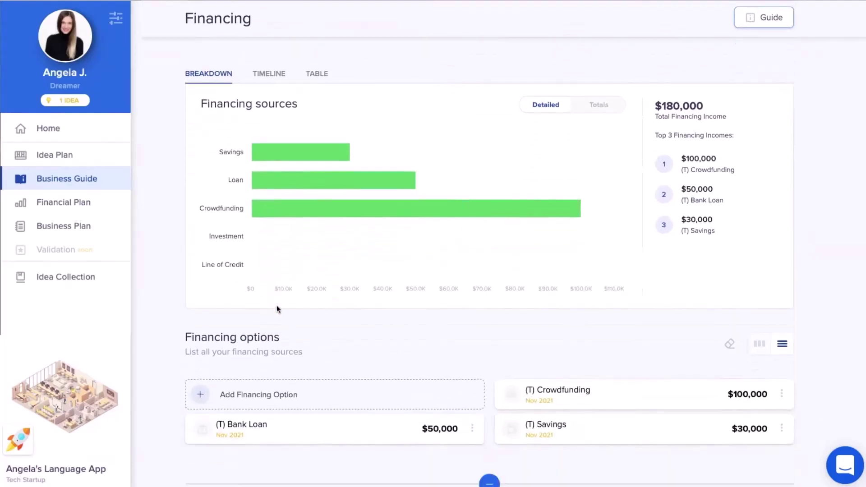
scroll(278, 310, down, 1)
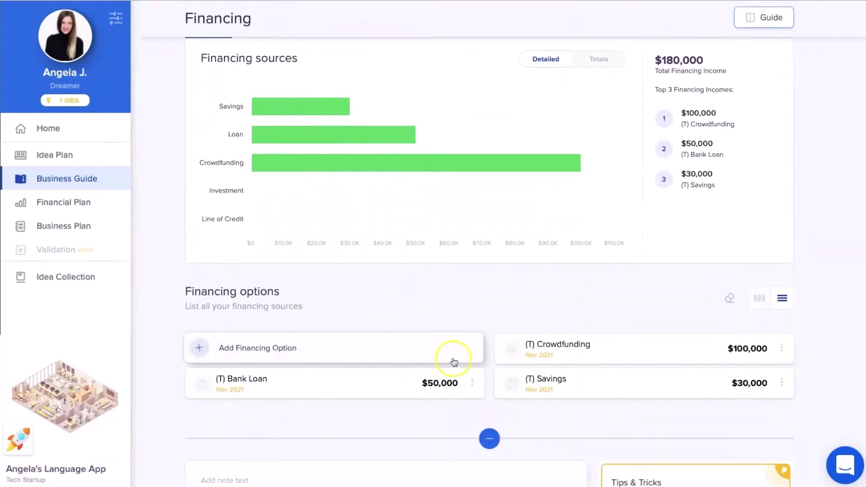
scroll(517, 319, up, 1)
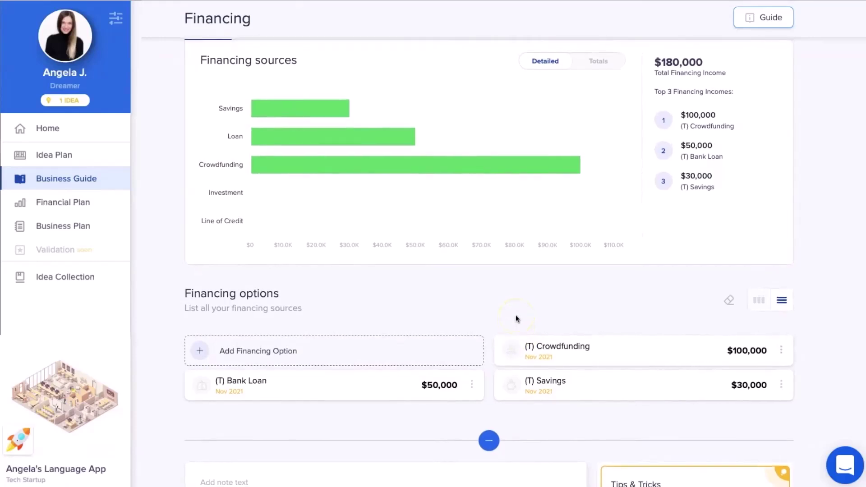
scroll(516, 316, down, 3)
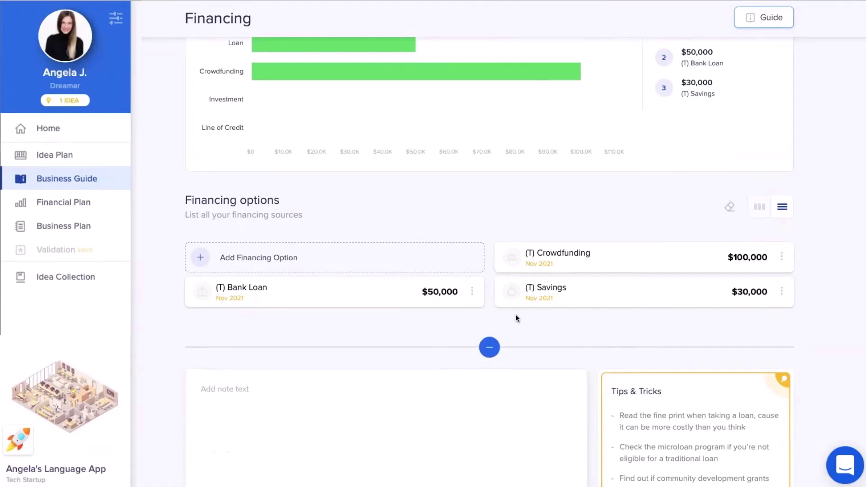
scroll(515, 315, up, 6)
Open the Management Team section, view the Chief Financial Officer's member details, and close them without changes
mouse_move(441, 67)
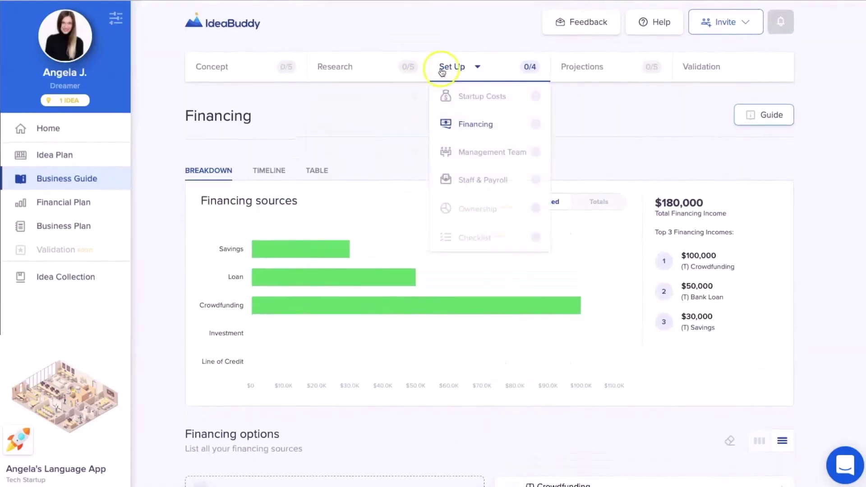
click(463, 152)
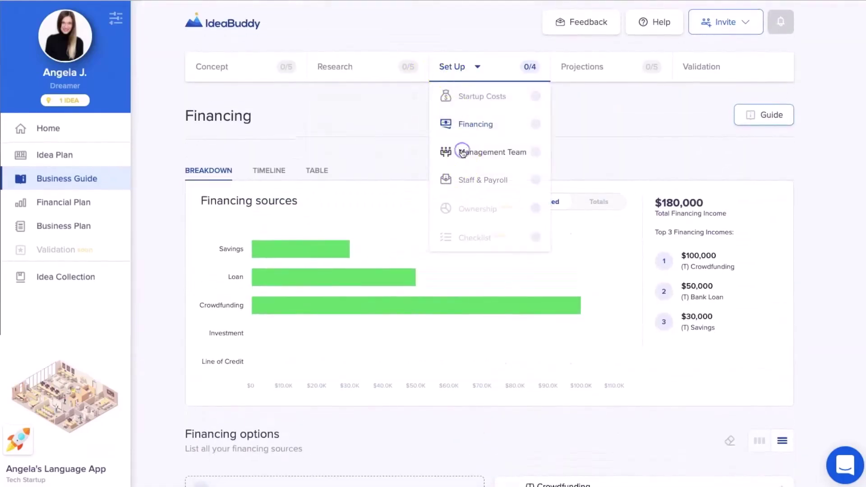
click(295, 233)
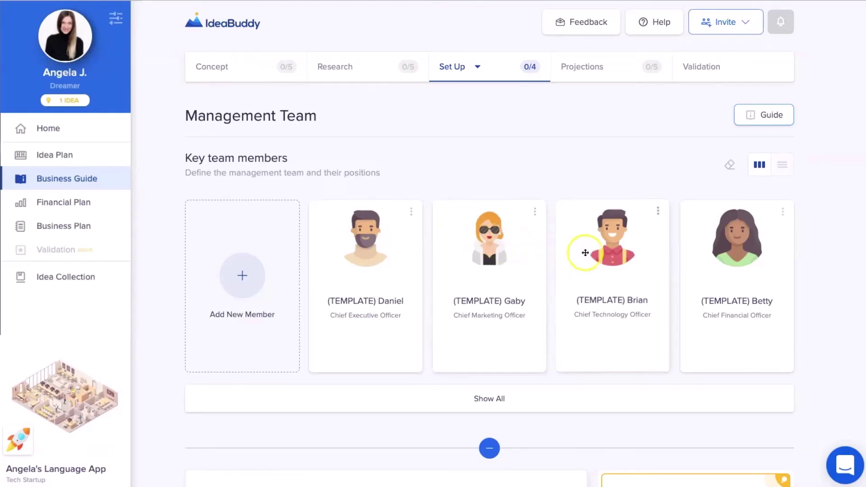
click(693, 262)
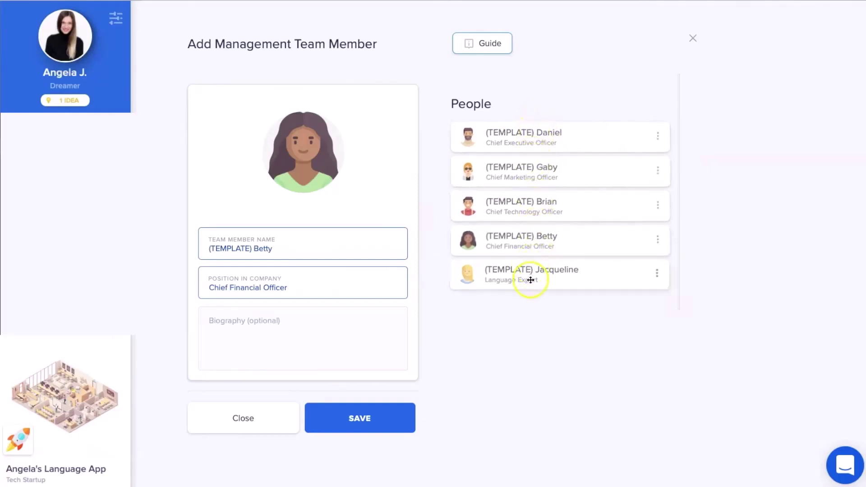
click(693, 39)
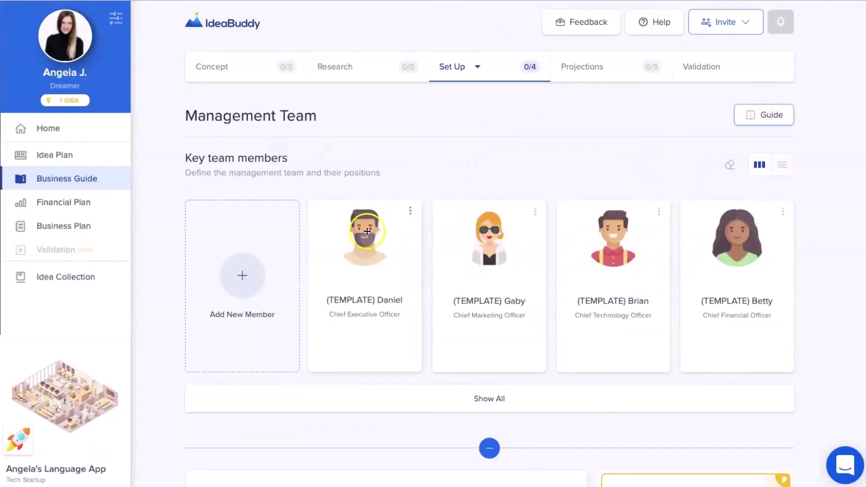
View the payroll expense distribution in the Staff & Payroll section, and return to the Business Guide chapter overview
click(465, 74)
click(463, 184)
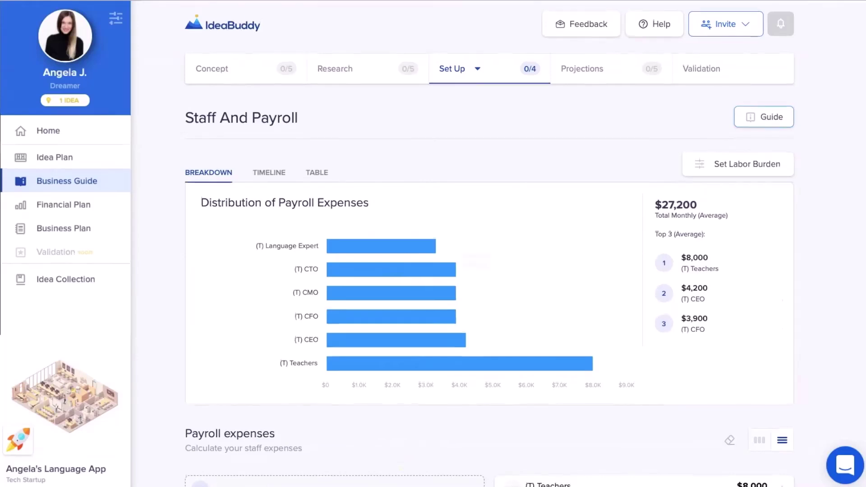
click(34, 179)
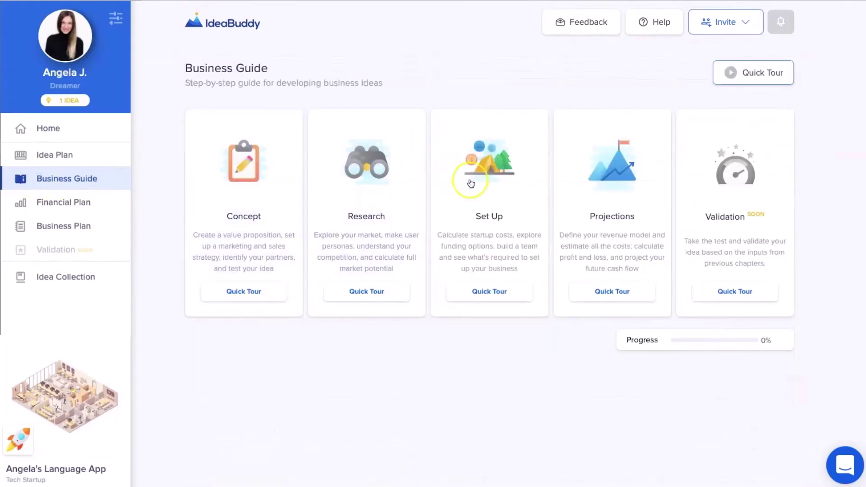
Open the Revenue Streams section of the Projections chapter and review its revenue distribution chart, revenue sources and tips
mouse_move(615, 207)
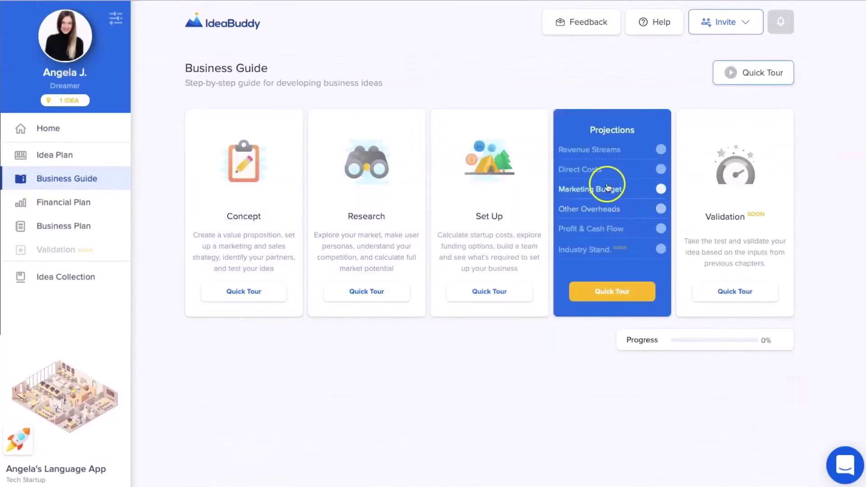
click(595, 157)
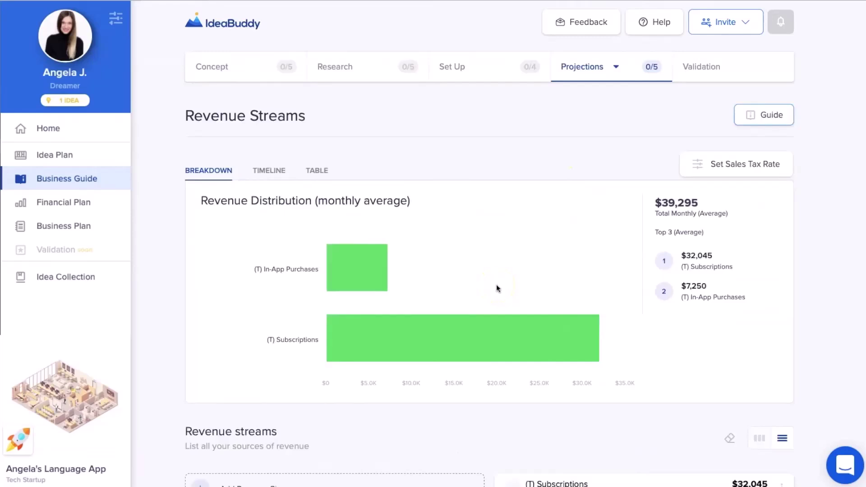
mouse_move(345, 267)
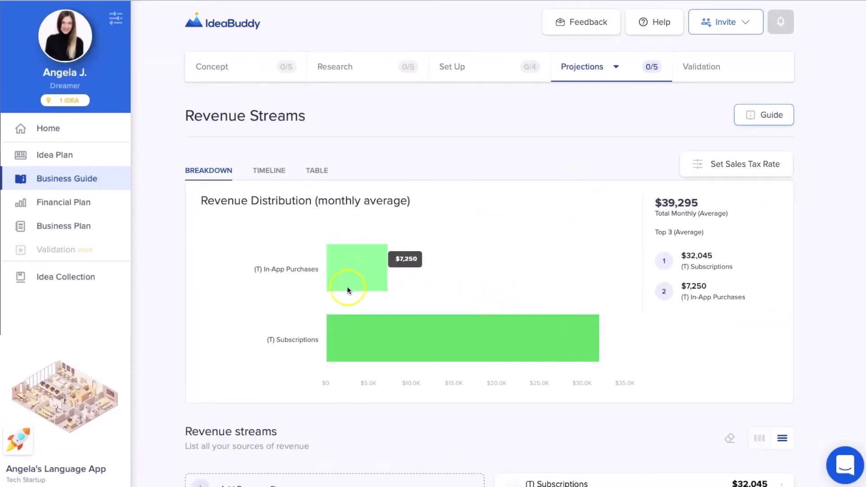
mouse_move(354, 338)
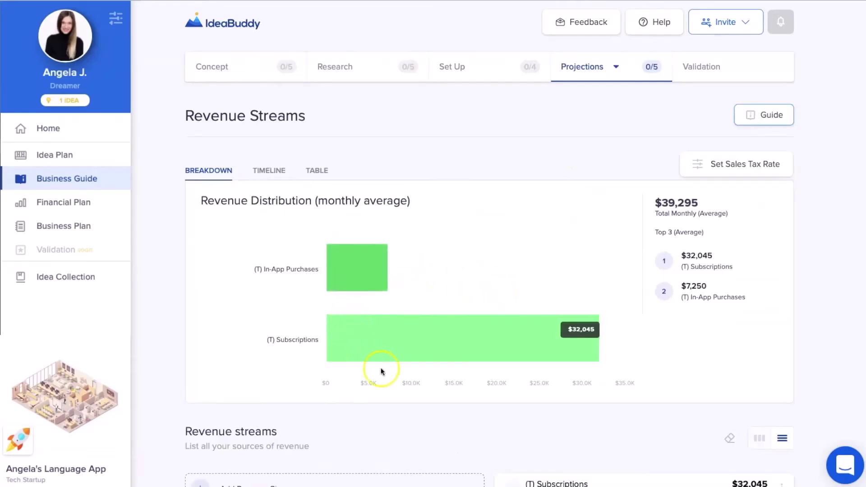
scroll(464, 447, down, 1)
scroll(464, 445, down, 1)
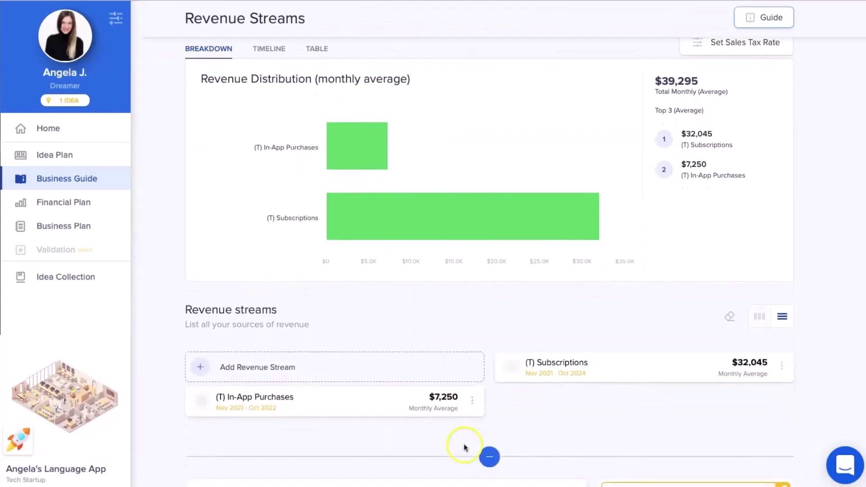
scroll(464, 447, down, 2)
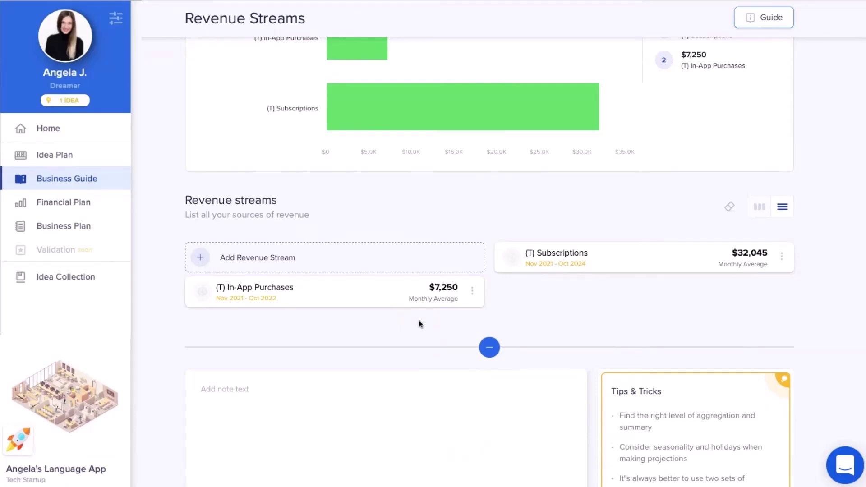
scroll(418, 323, up, 4)
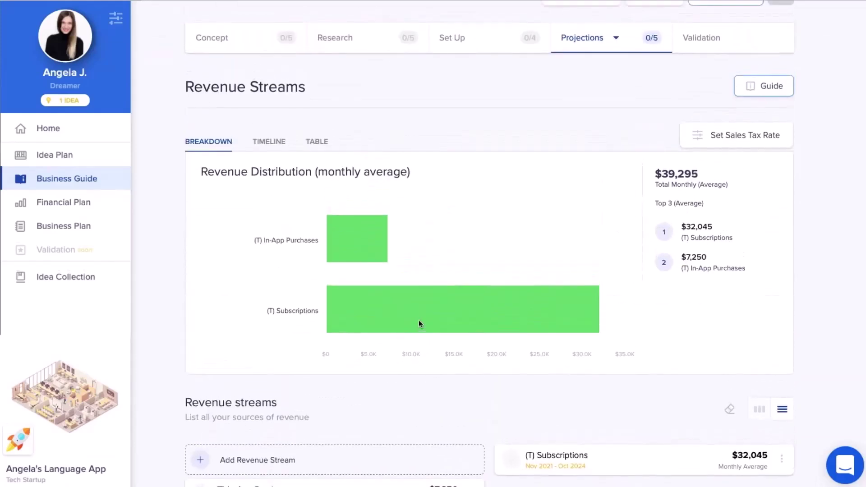
scroll(424, 200, up, 1)
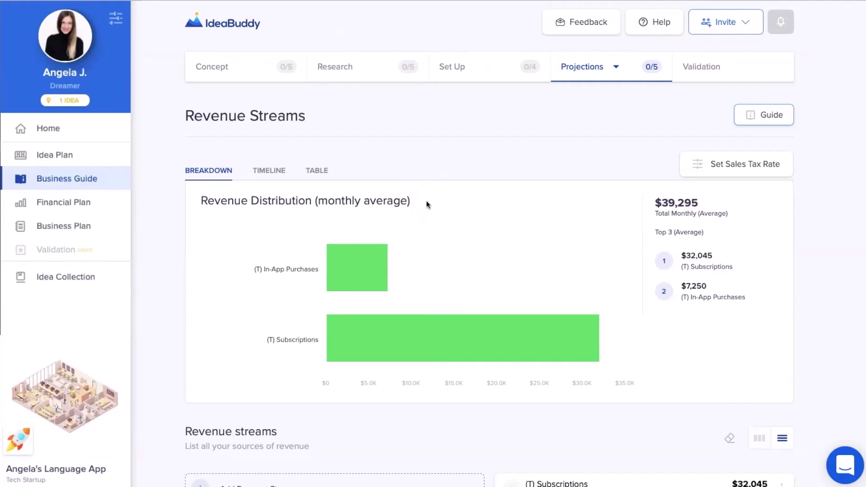
Open the Direct Costs section and review its monthly cost distribution, list of direct costs and tips
click(578, 66)
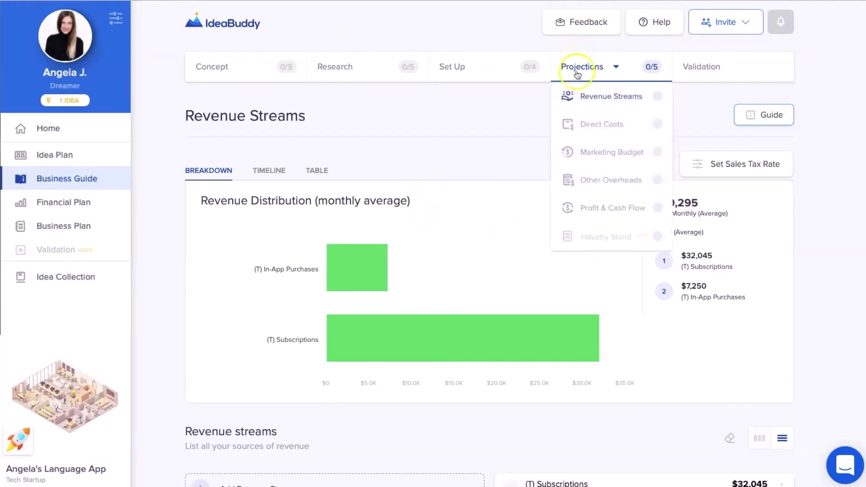
click(576, 129)
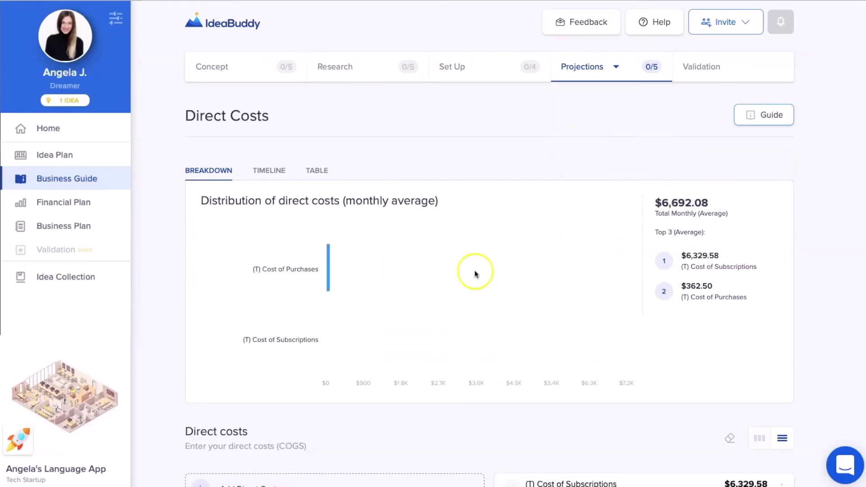
scroll(485, 316, down, 2)
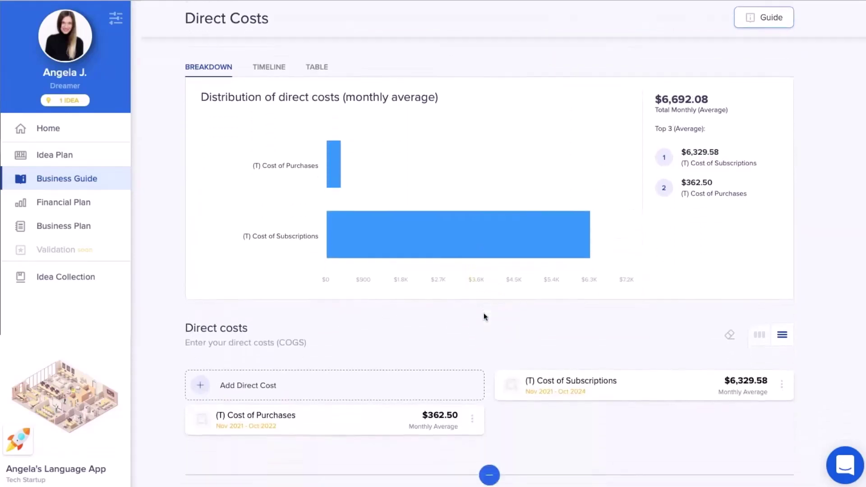
scroll(485, 316, down, 2)
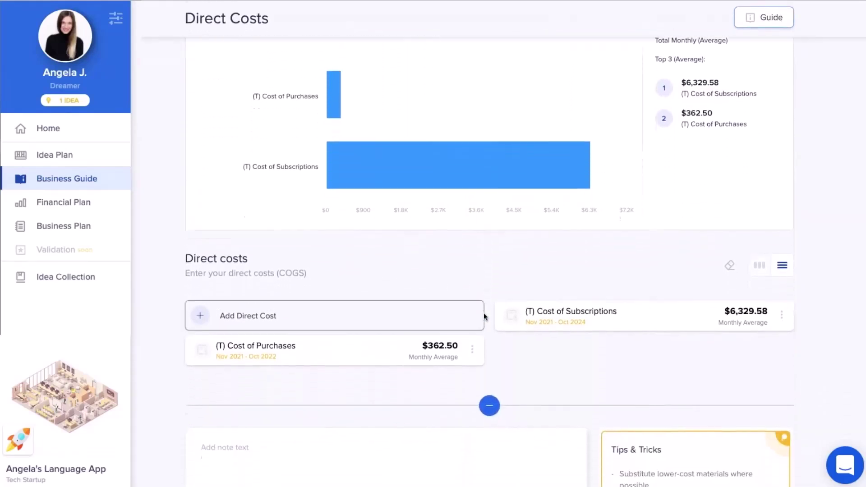
scroll(486, 316, down, 1)
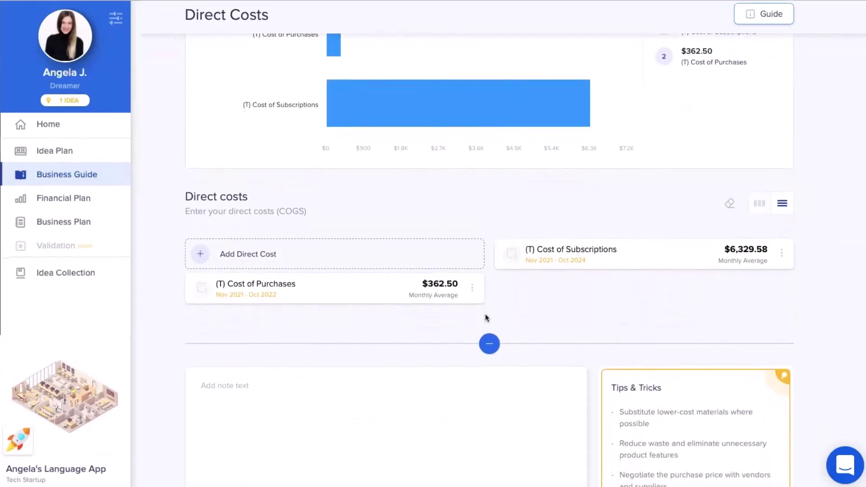
scroll(486, 316, up, 2)
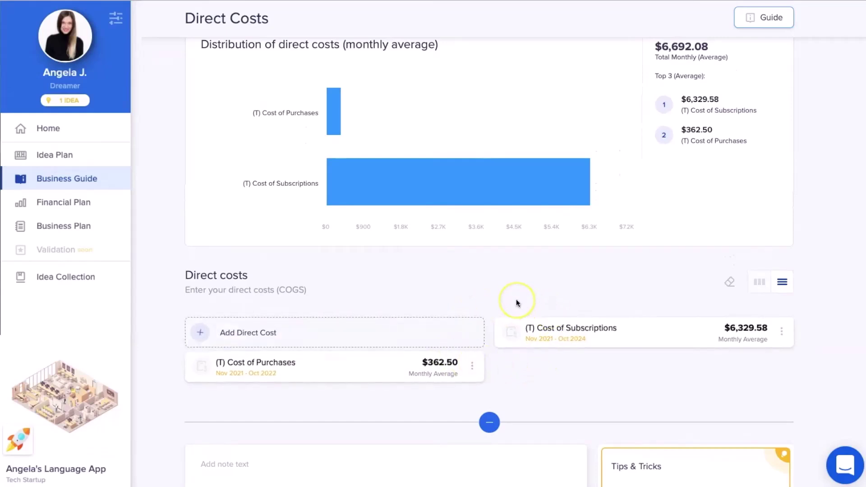
scroll(517, 303, up, 4)
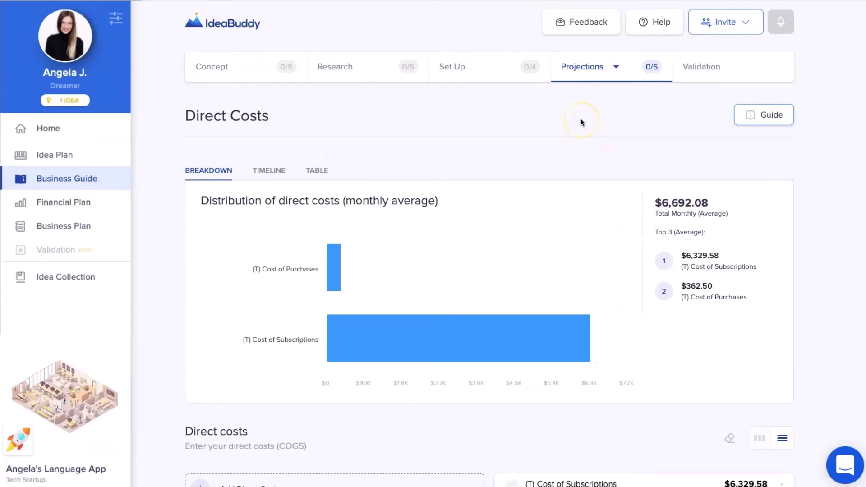
Open the Marketing Budget section of the Projections chapter and view its monthly average budget distribution
click(653, 77)
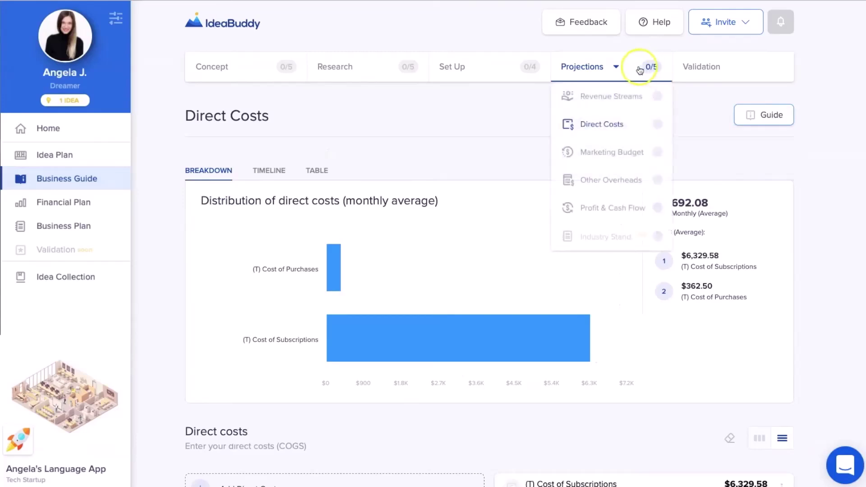
click(615, 151)
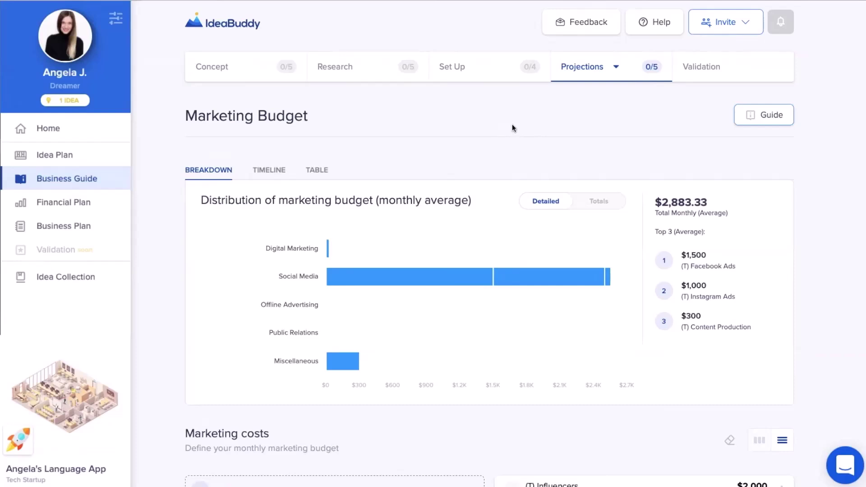
Open the Other Overheads section and review its monthly distribution chart, list of running costs and tips
mouse_move(582, 68)
click(575, 180)
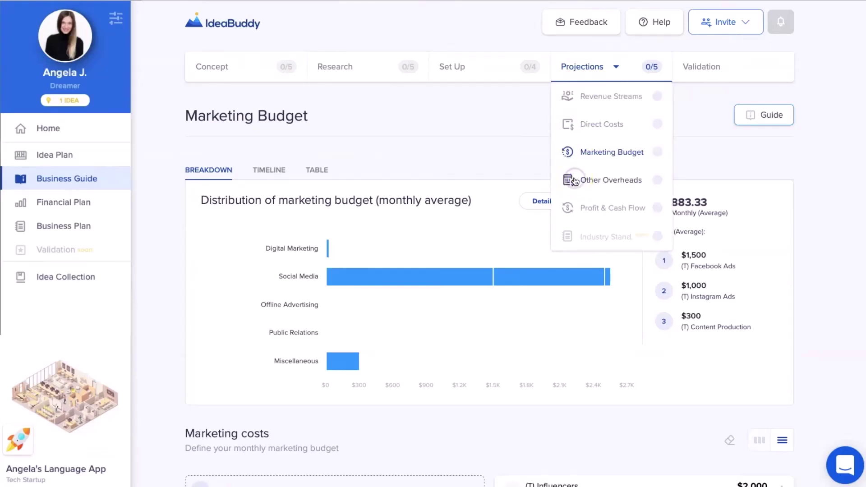
scroll(499, 176, down, 3)
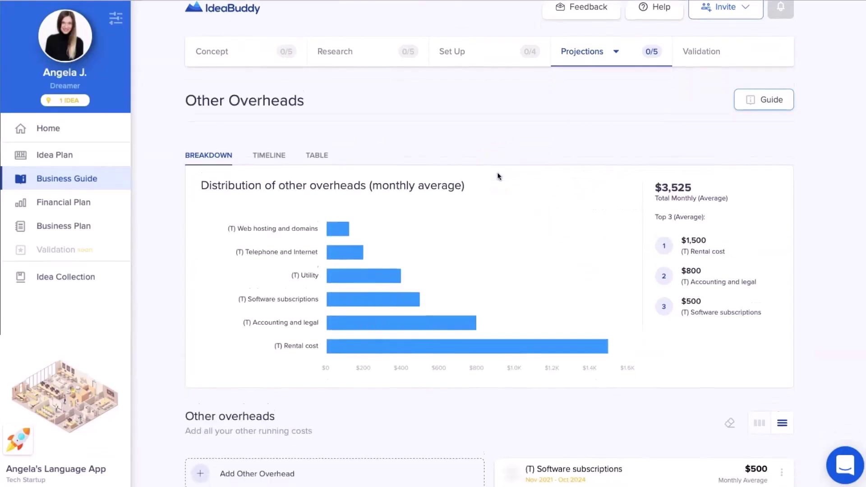
scroll(499, 176, down, 1)
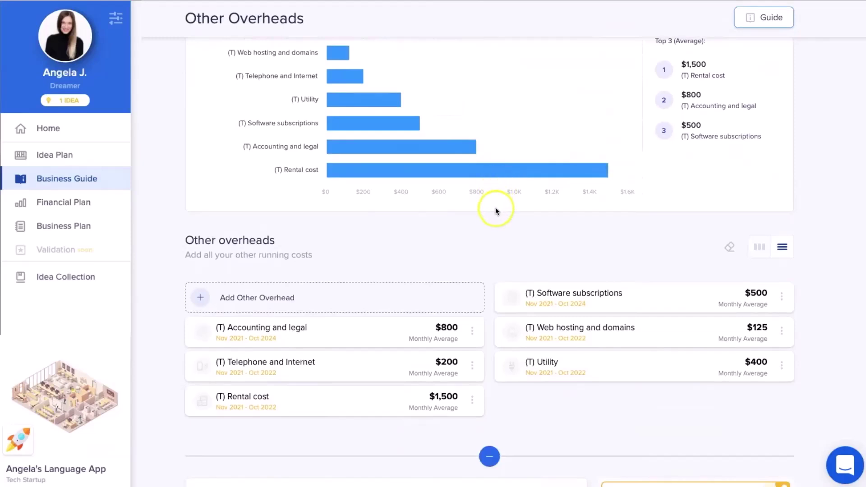
scroll(495, 211, down, 2)
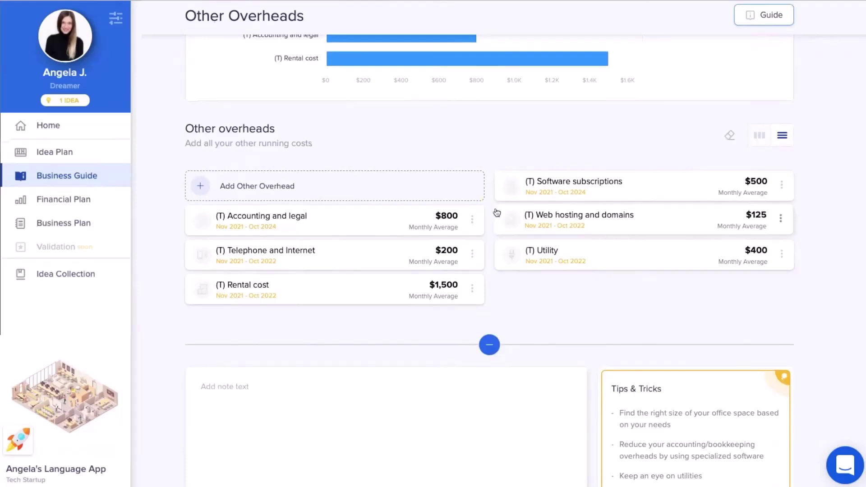
scroll(491, 211, up, 1)
scroll(491, 211, up, 3)
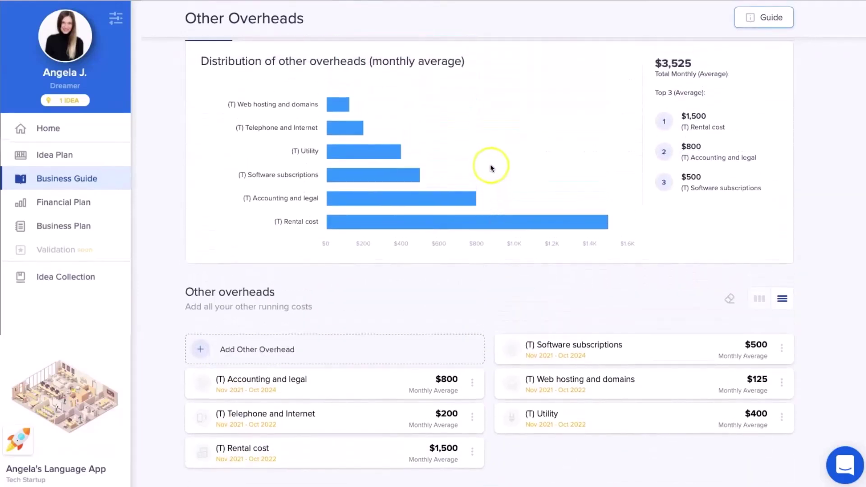
scroll(491, 166, up, 3)
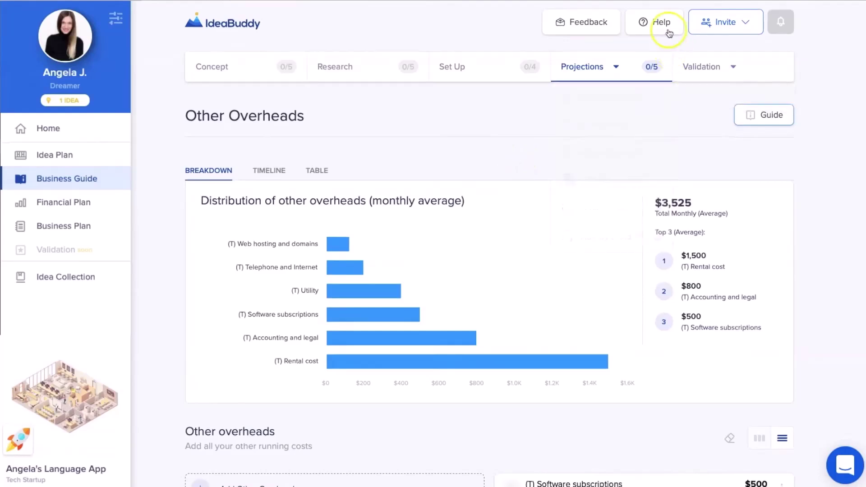
Open the Profit & Cash Flow section and view the profit and loss projection quarterly and yearly, and the cash flow projection quarterly
mouse_move(617, 74)
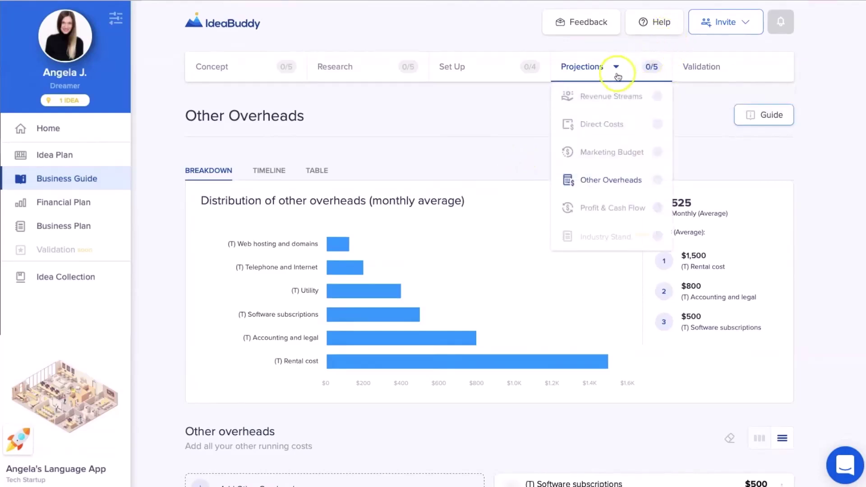
click(602, 207)
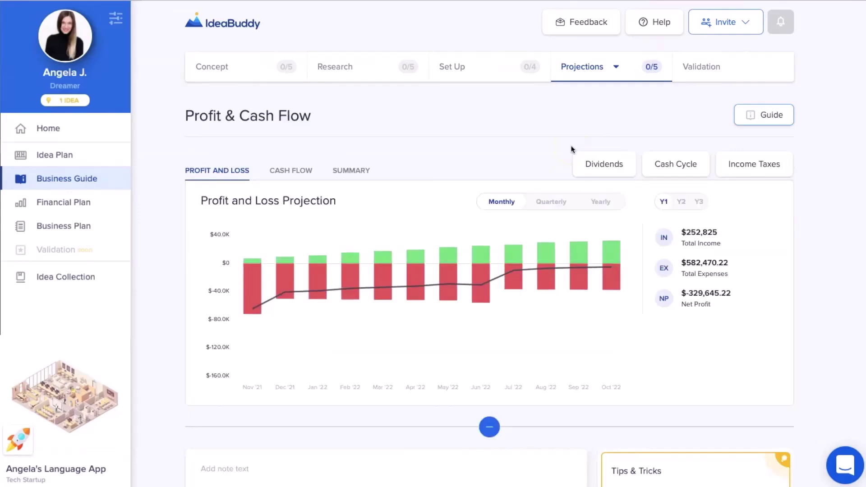
click(558, 204)
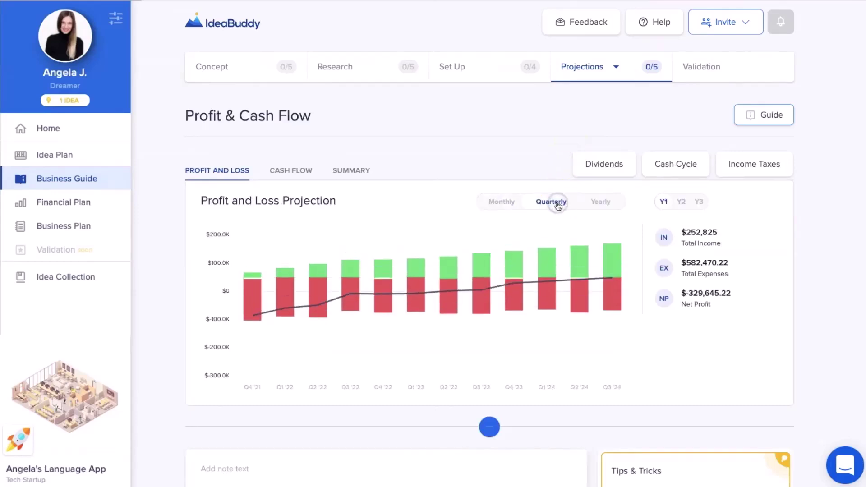
click(606, 204)
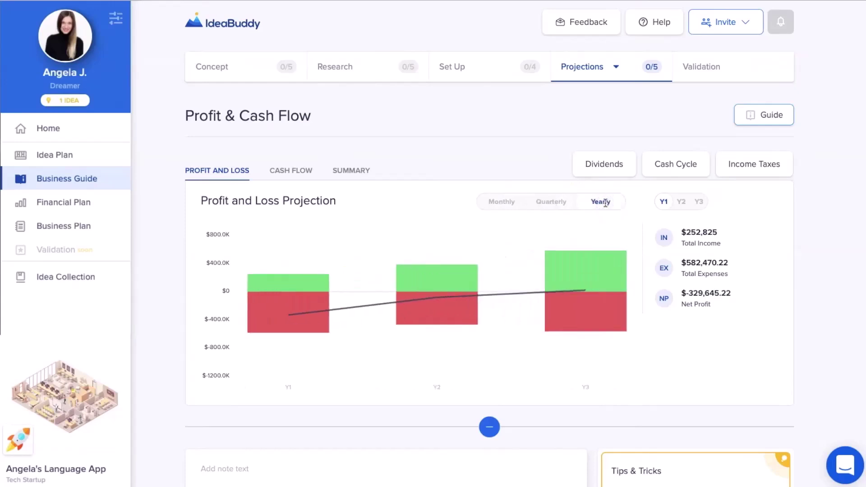
click(293, 171)
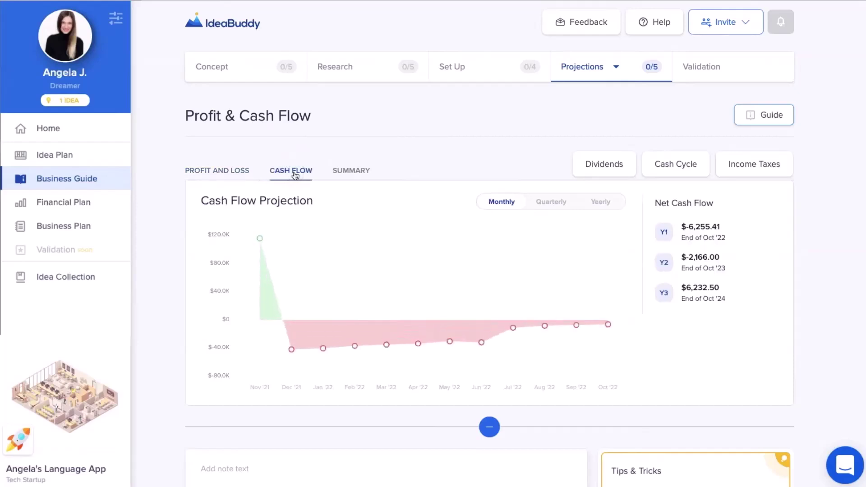
click(559, 204)
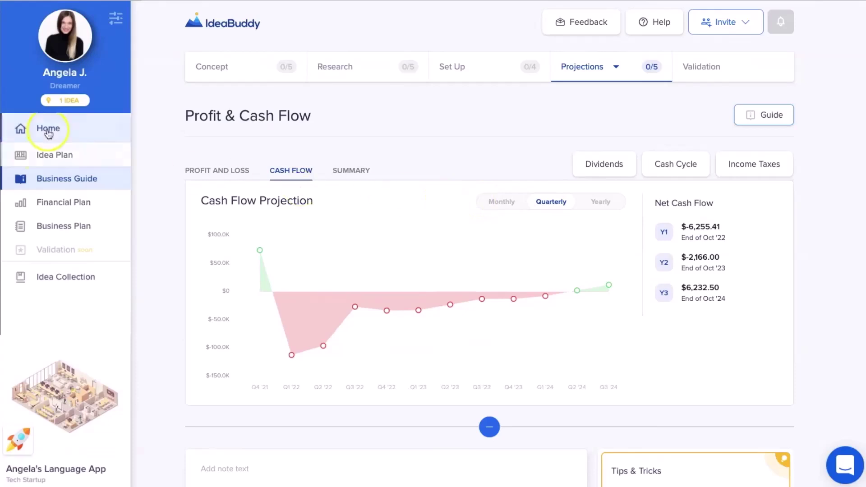
Open the Financial Plan overview and review its profit and loss and cash flow projections and statements
click(48, 130)
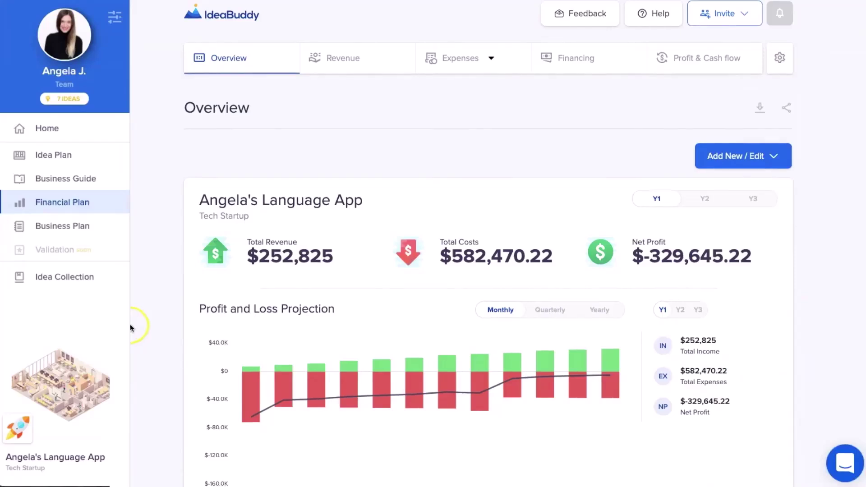
scroll(130, 325, down, 3)
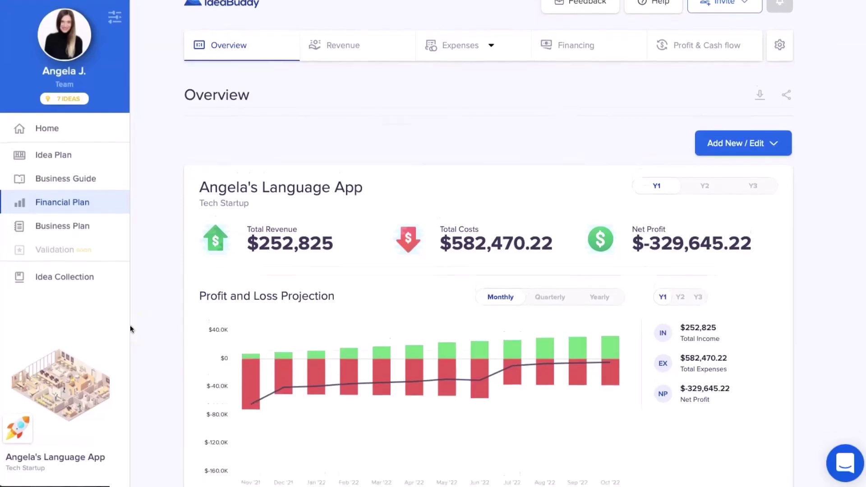
scroll(130, 326, down, 3)
scroll(131, 325, down, 4)
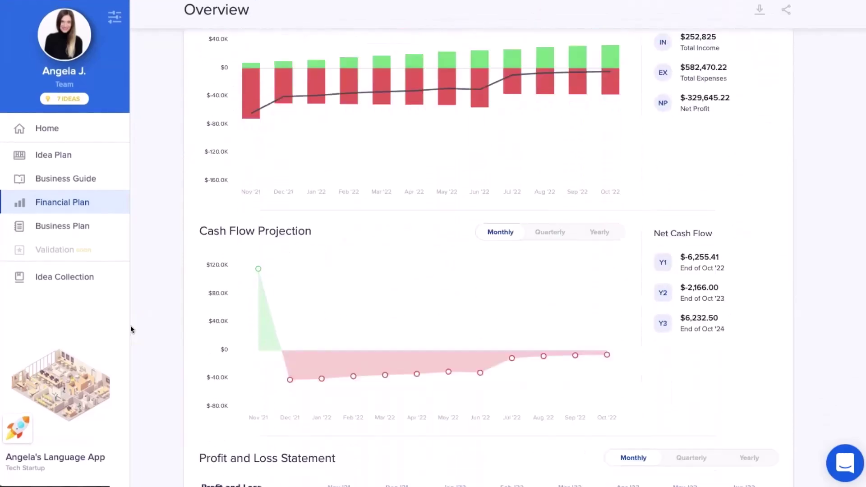
scroll(131, 326, down, 9)
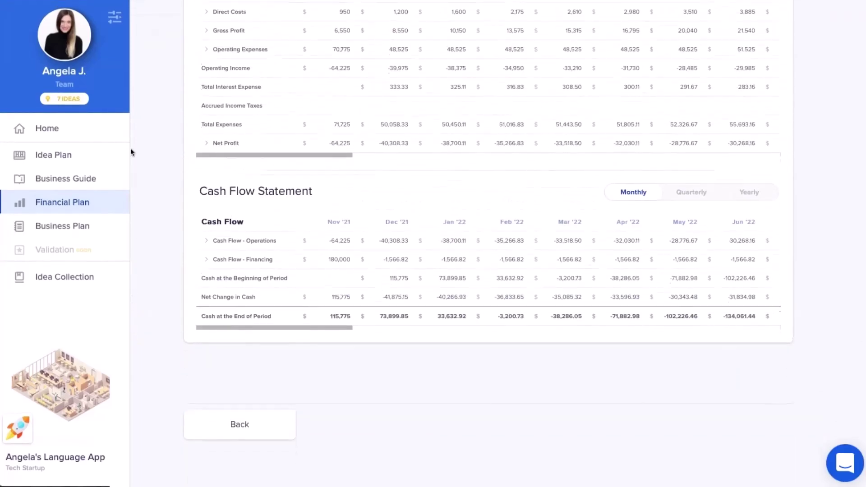
scroll(131, 143, up, 9)
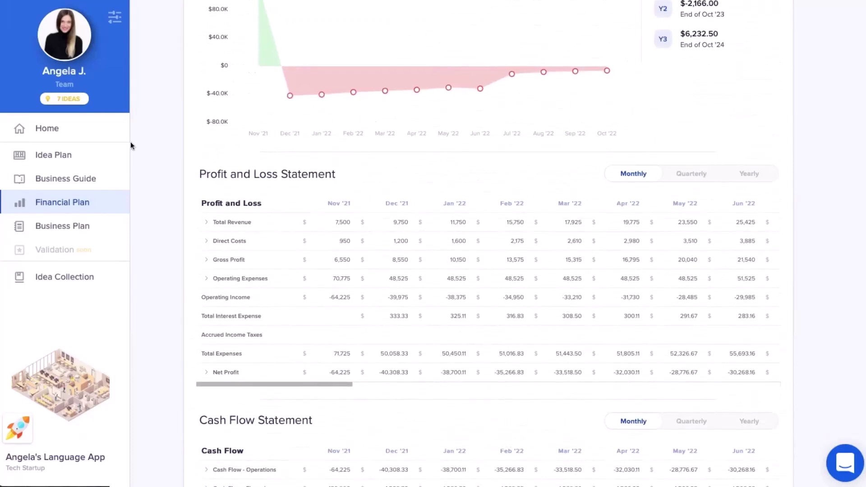
scroll(131, 145, up, 10)
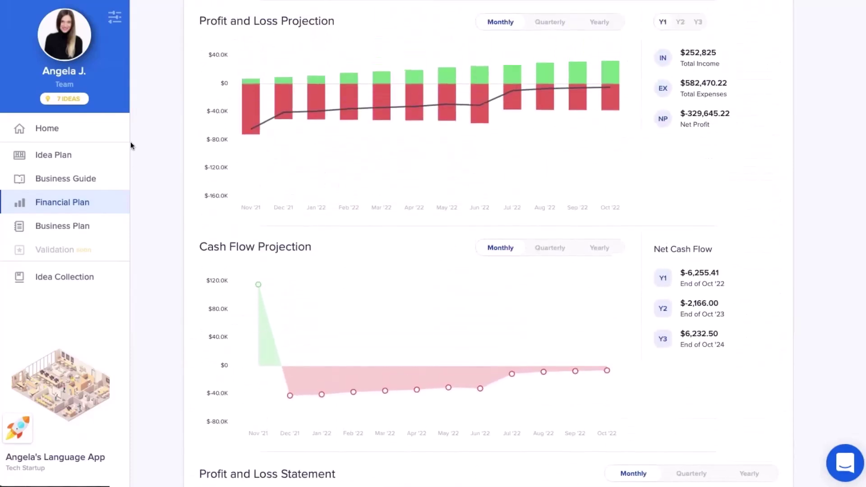
Open the Revenue section of the Financial Plan and review its distribution, revenue over time and summary table
click(329, 66)
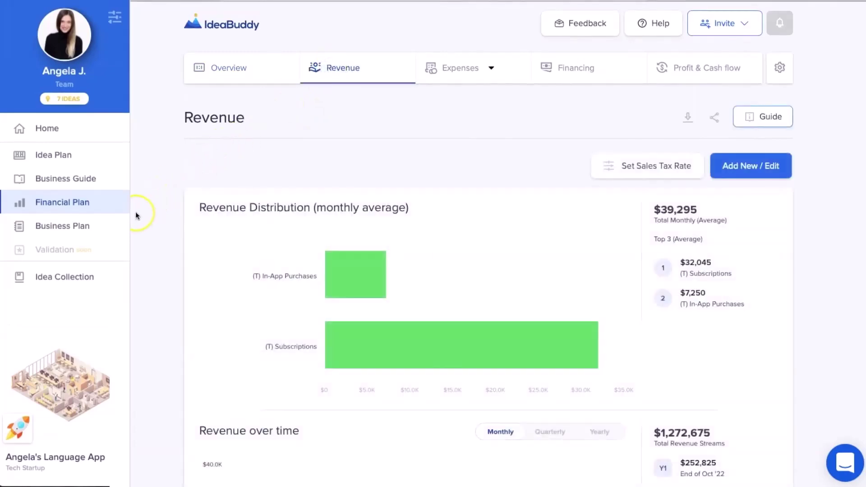
scroll(135, 212, down, 4)
scroll(136, 212, down, 5)
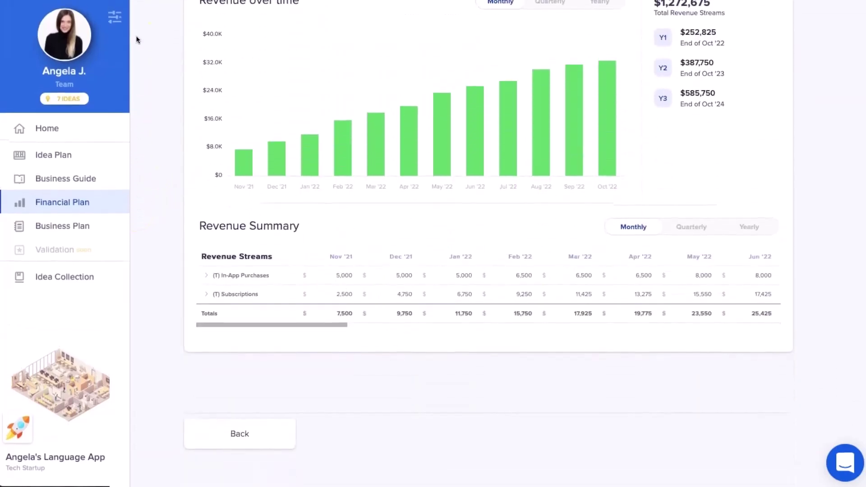
scroll(136, 51, up, 10)
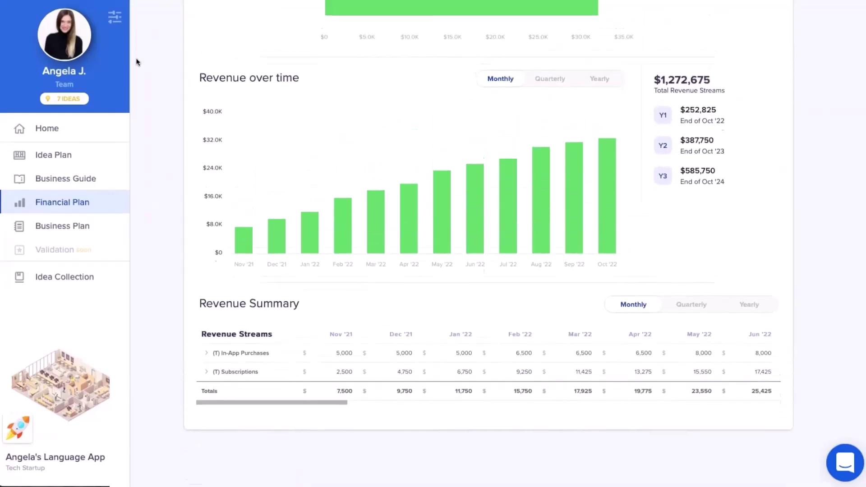
Open Total Costs among the Financial Plan's expenses and review its cost distribution, timeline and summary
mouse_move(459, 62)
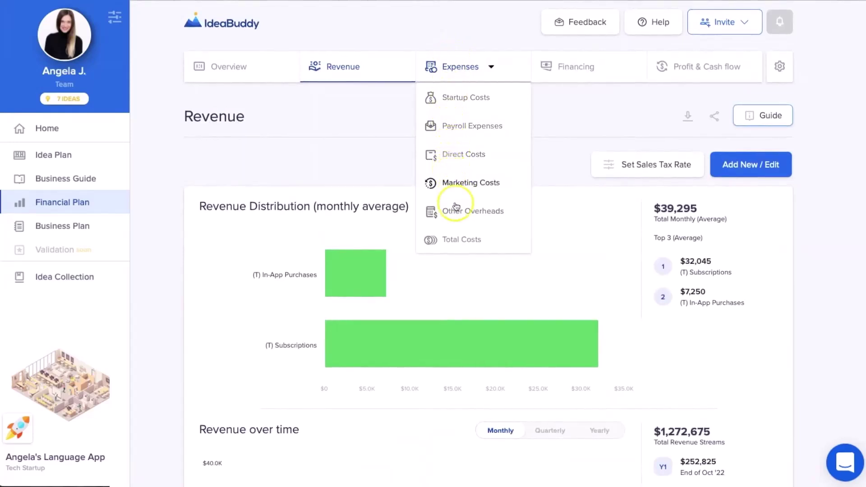
click(455, 242)
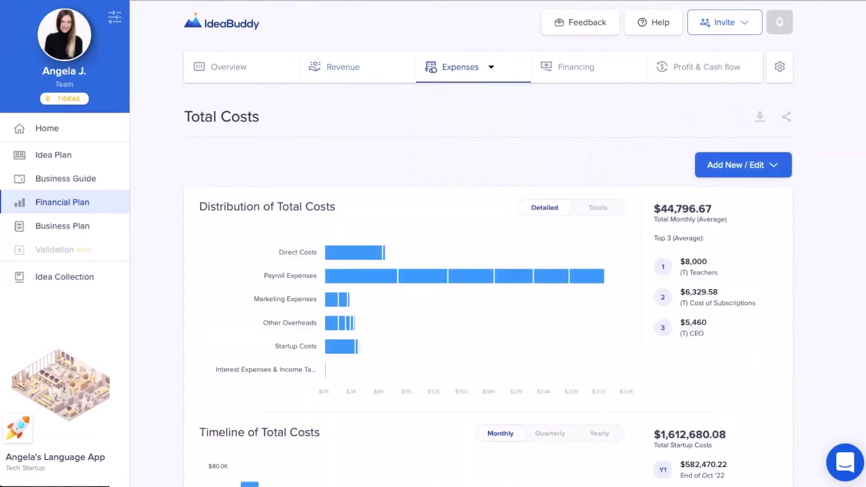
scroll(489, 244, down, 10)
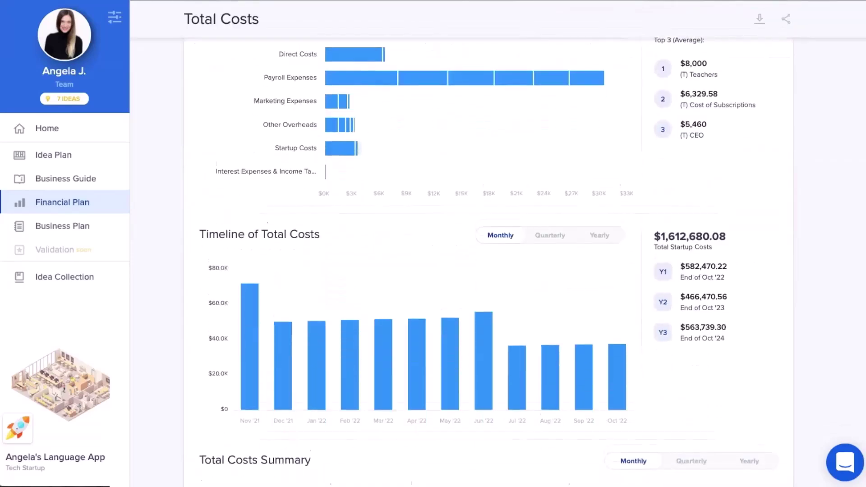
scroll(489, 244, up, 10)
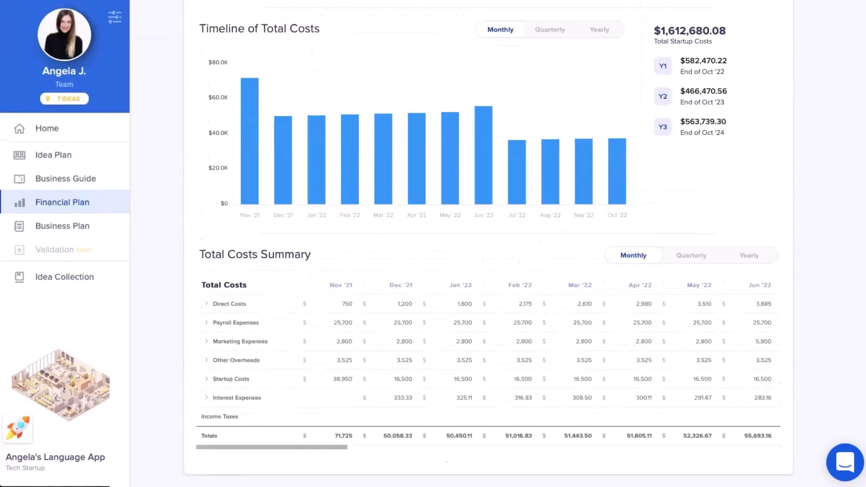
scroll(489, 244, up, 2)
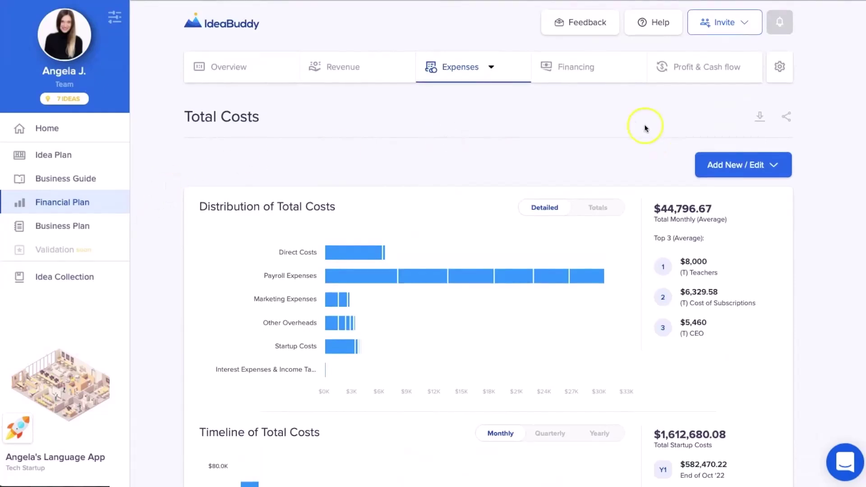
Open the Financing section and review its financing sources, cash flow from financing activities and financing summary
click(571, 71)
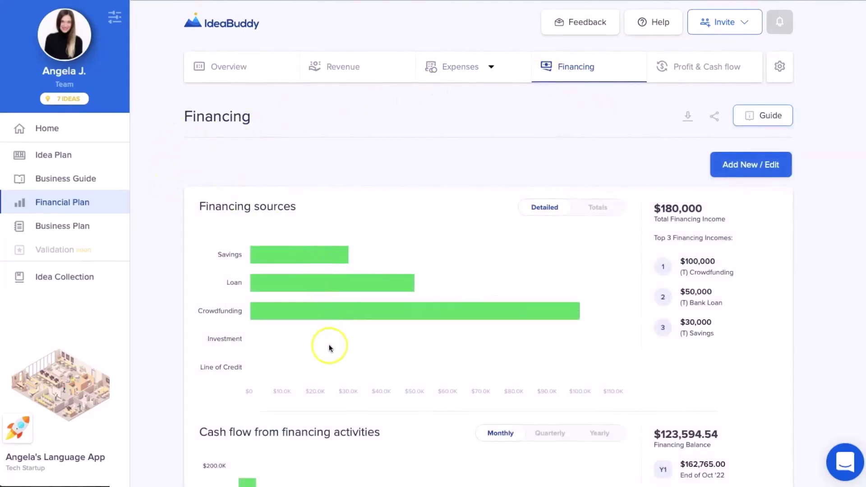
scroll(330, 348, down, 2)
scroll(331, 347, down, 3)
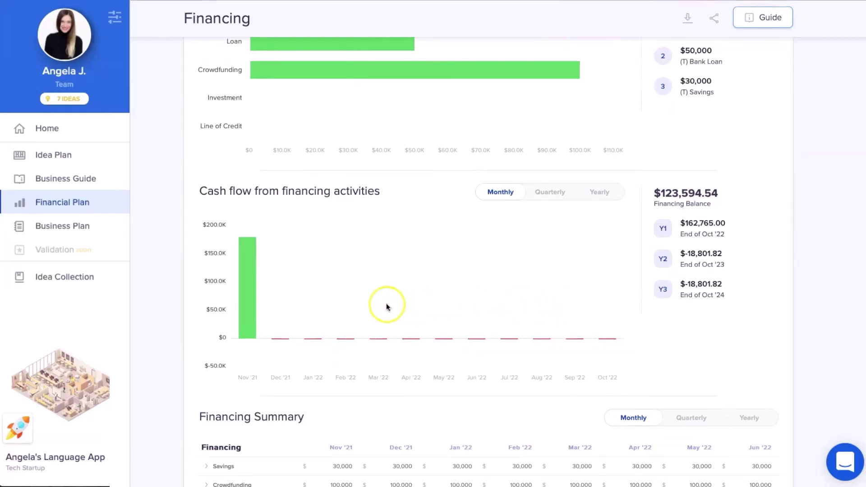
scroll(374, 280, down, 5)
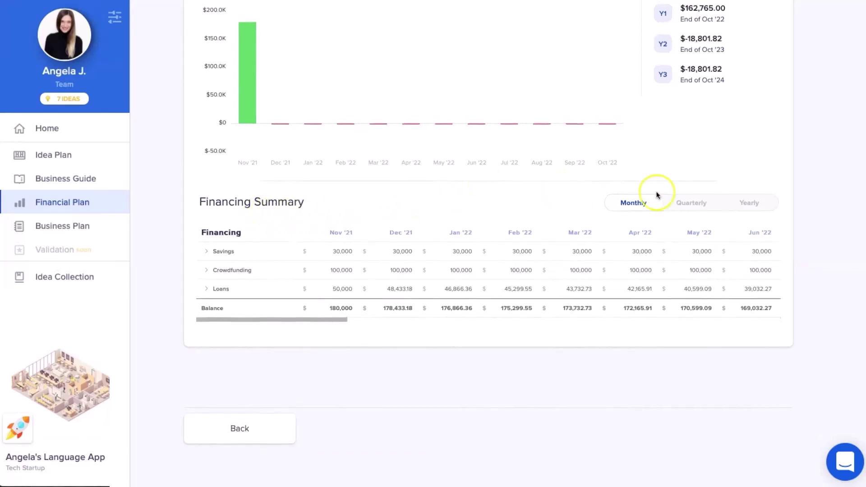
View the Financing Summary by quarter and by year, and return to the Financial Plan overview
click(685, 205)
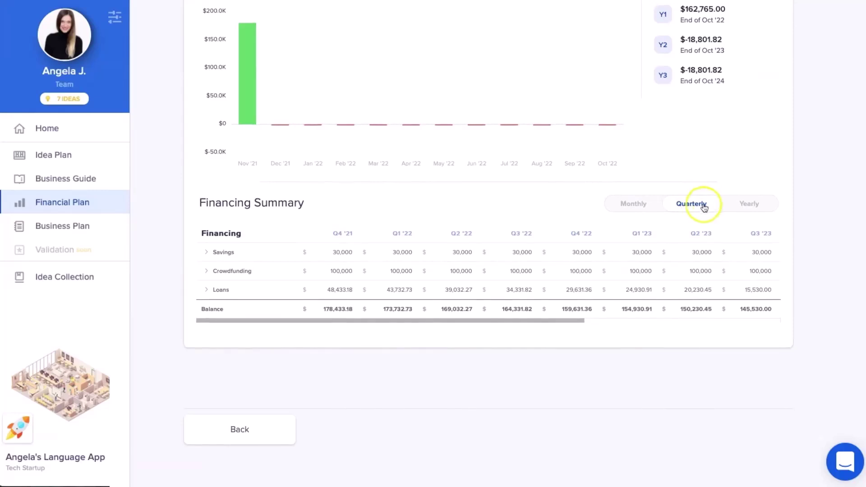
click(736, 203)
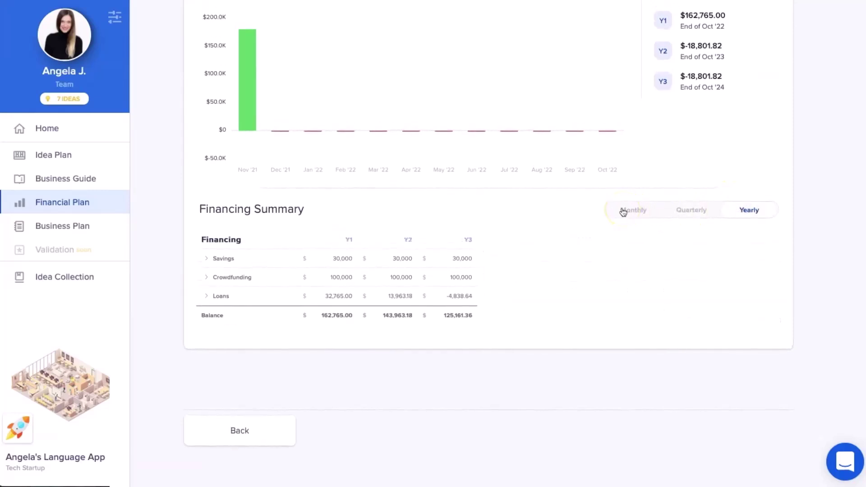
scroll(623, 234, up, 5)
scroll(623, 275, up, 4)
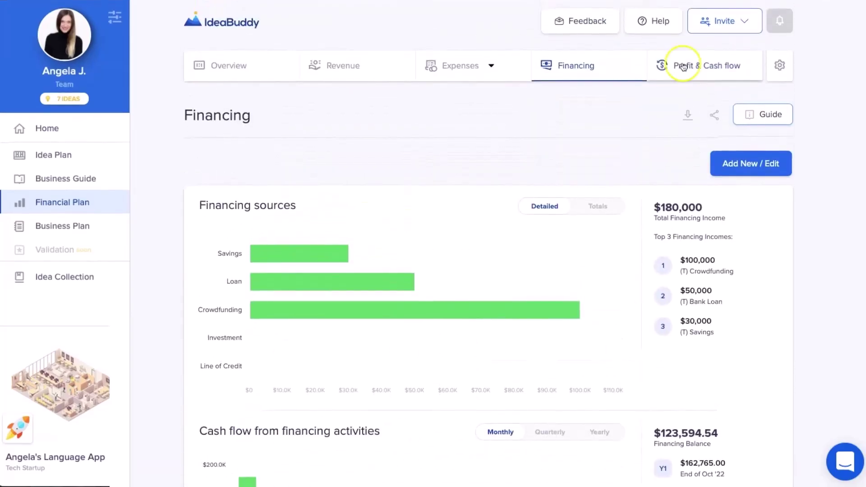
click(637, 84)
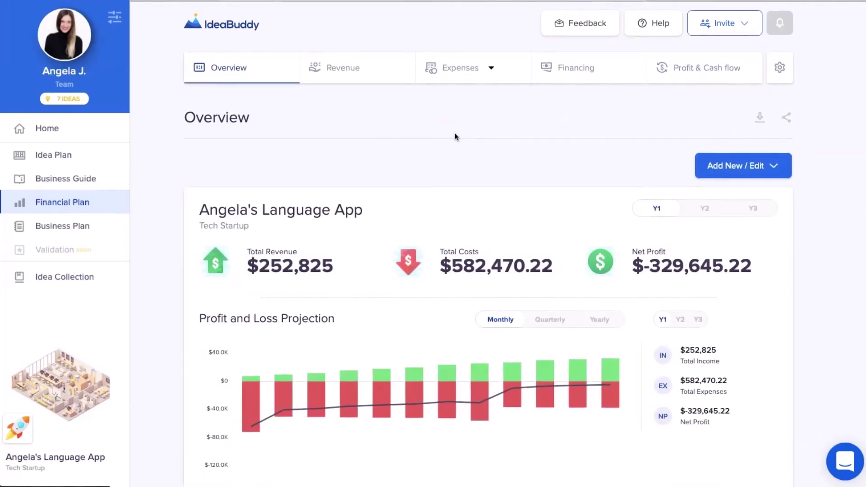
Open the form for adding a revenue stream, look through the available revenue stream types, and close the form
click(758, 171)
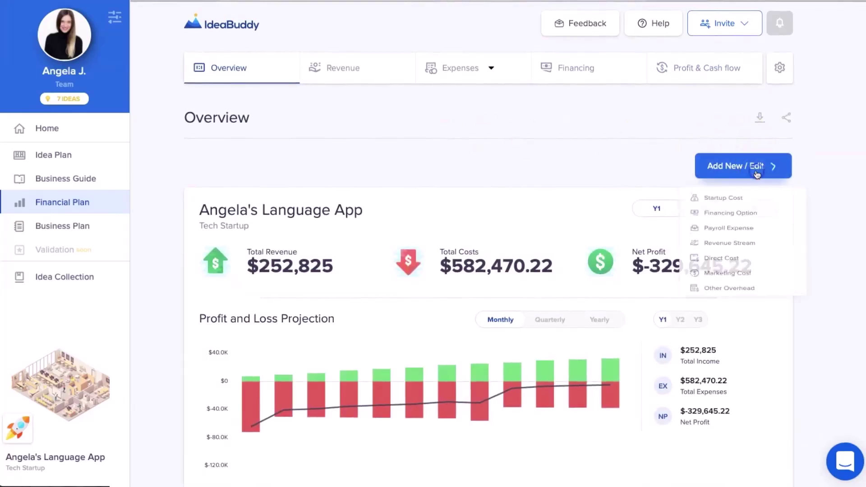
click(752, 256)
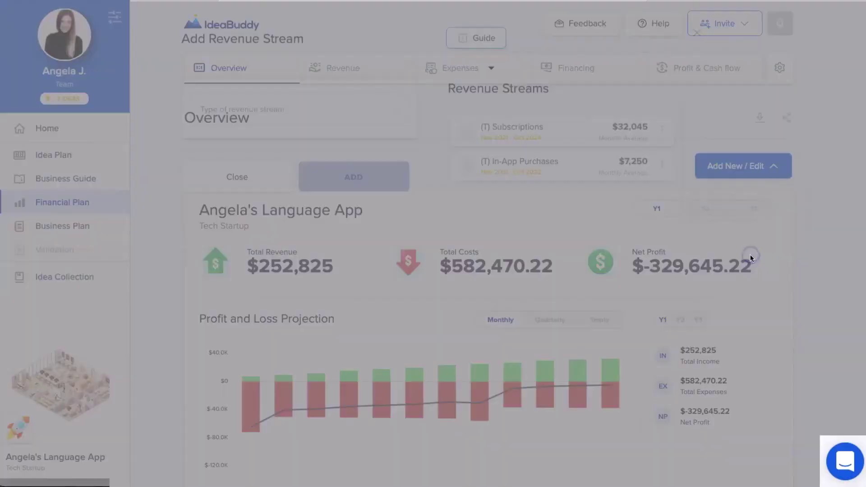
click(323, 121)
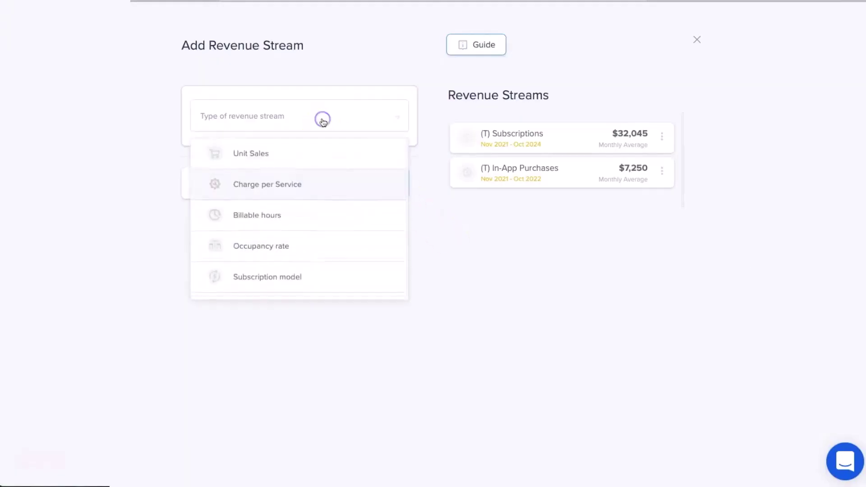
click(323, 121)
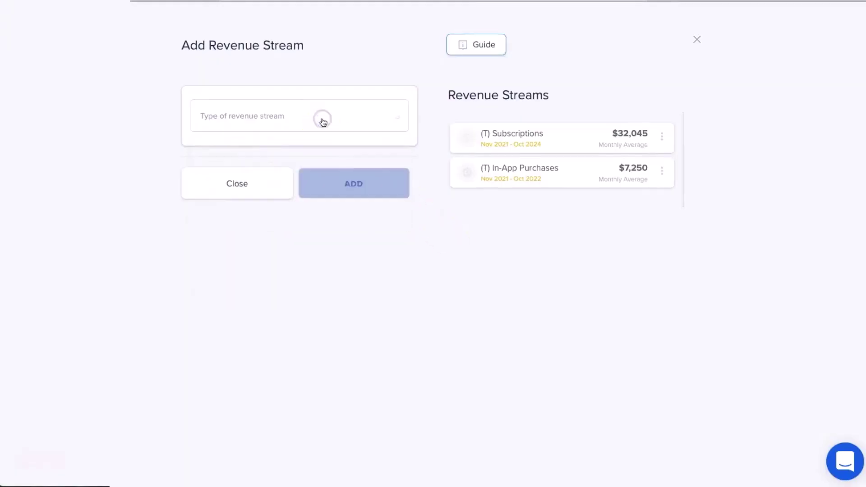
click(699, 40)
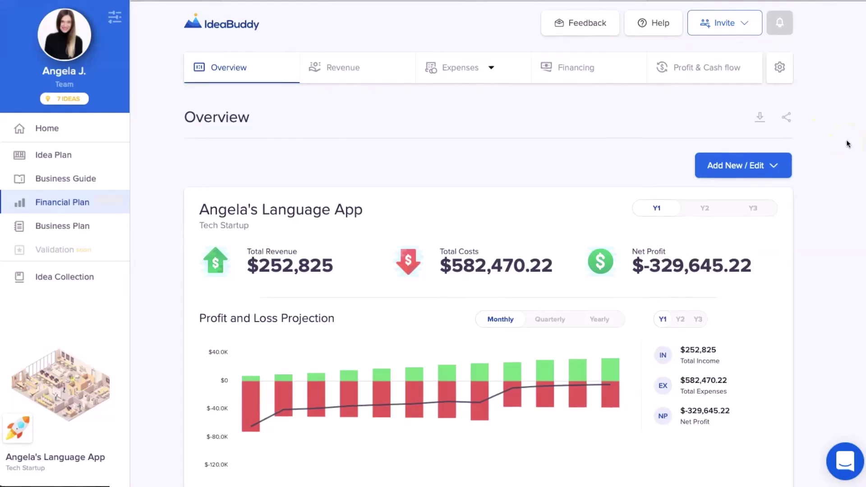
View the Financial Plan overview's export options, copy its share link and close the sharing dialog
scroll(848, 144, down, 2)
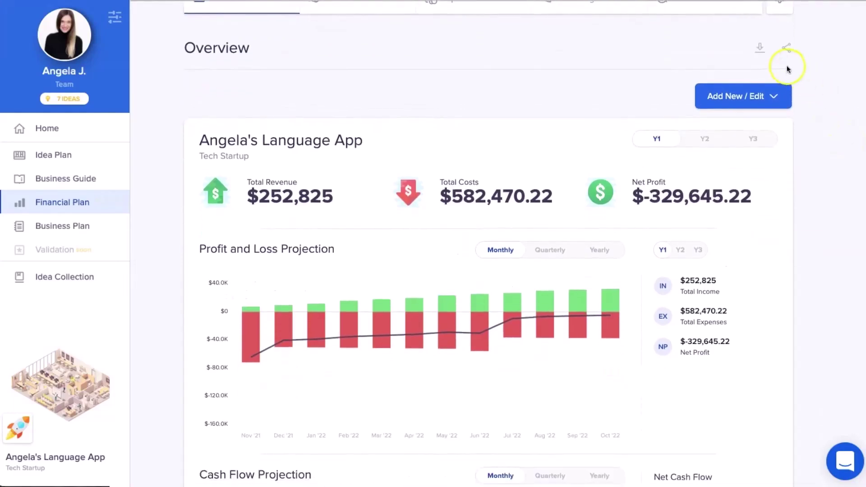
click(760, 49)
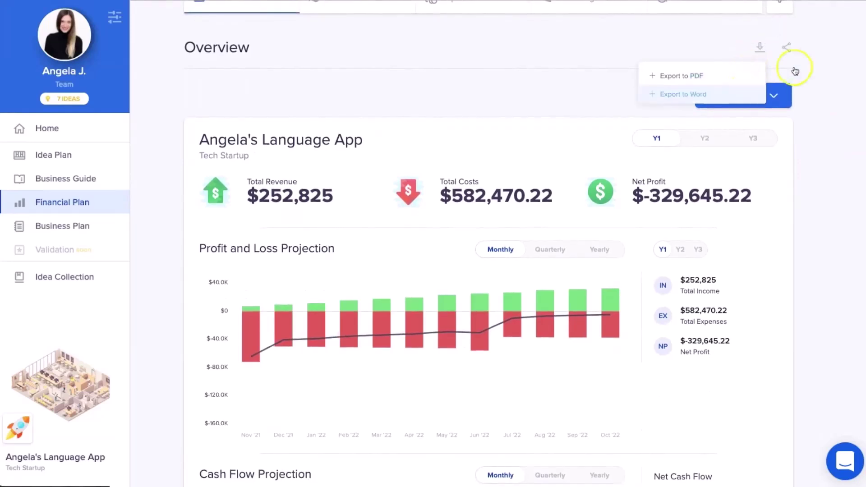
click(787, 49)
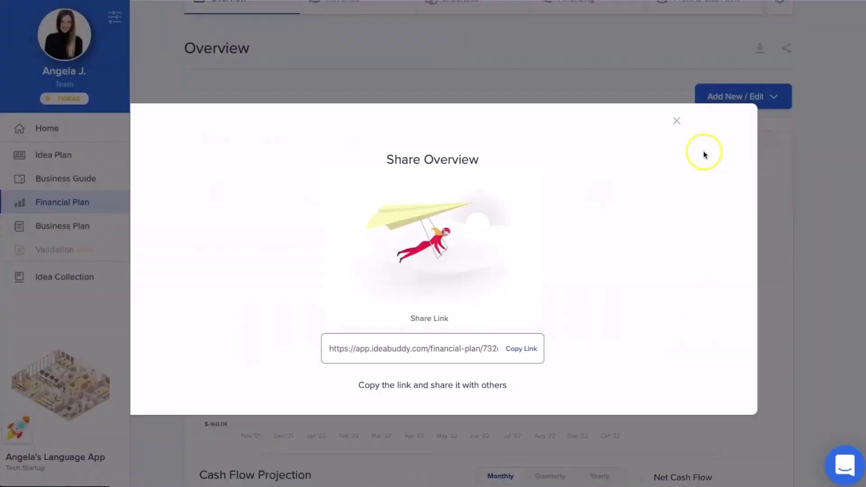
click(514, 350)
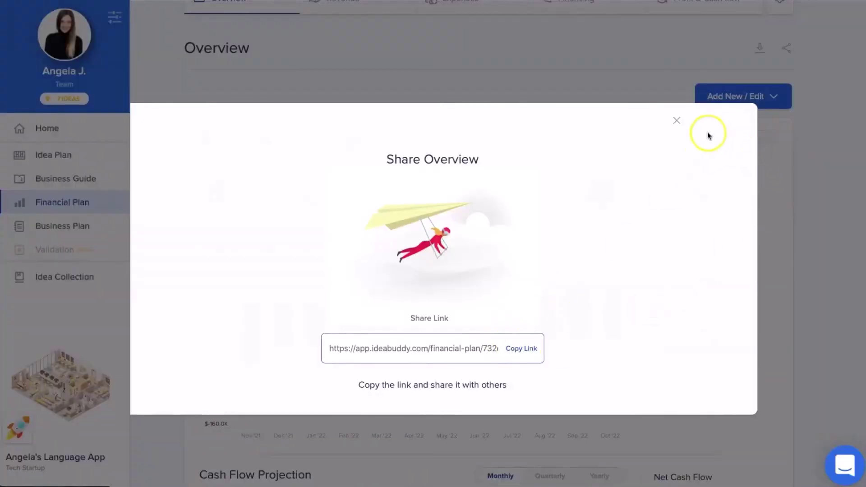
click(677, 121)
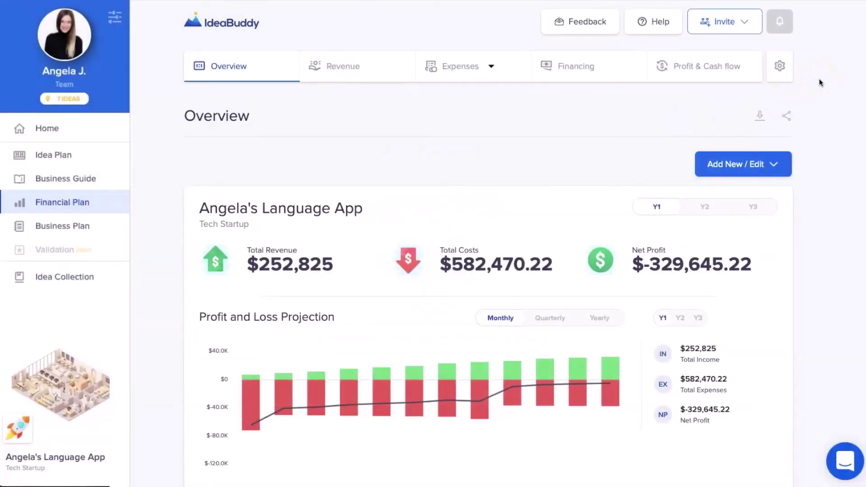
Review the overview's projections and statements, expanding and collapsing Gross Profit and Operating Expenses in the Profit and Loss Statement
scroll(825, 96, down, 3)
scroll(824, 96, down, 8)
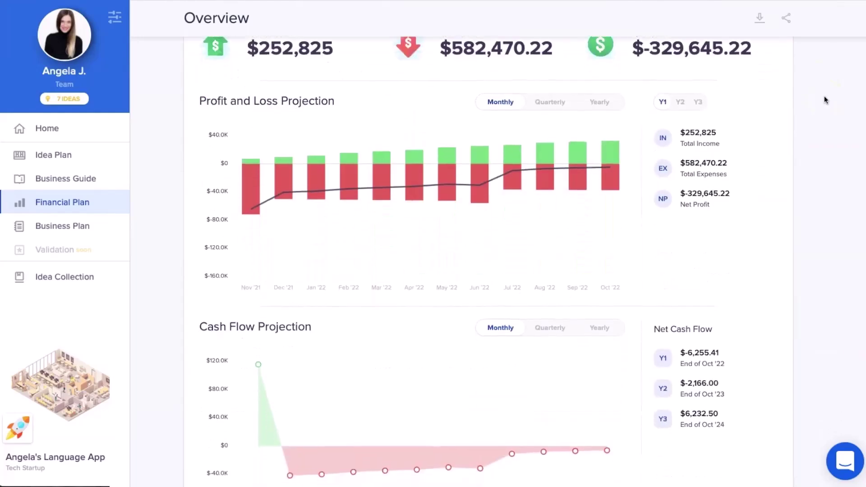
scroll(825, 95, down, 5)
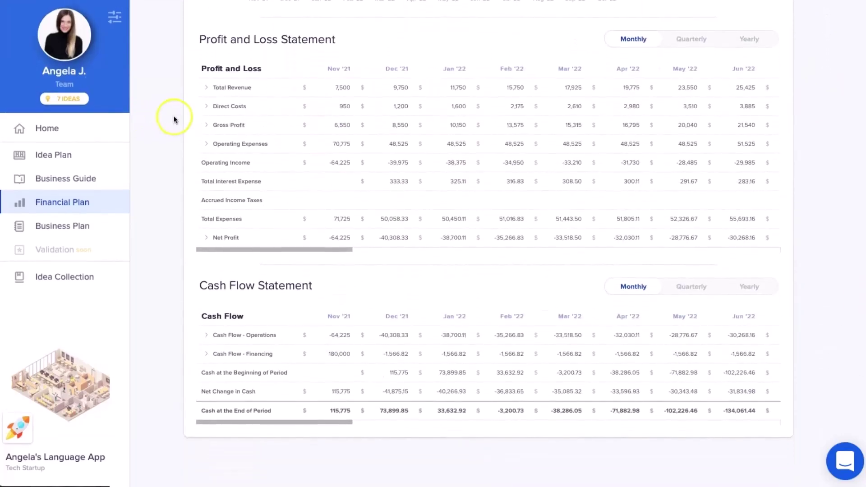
click(207, 127)
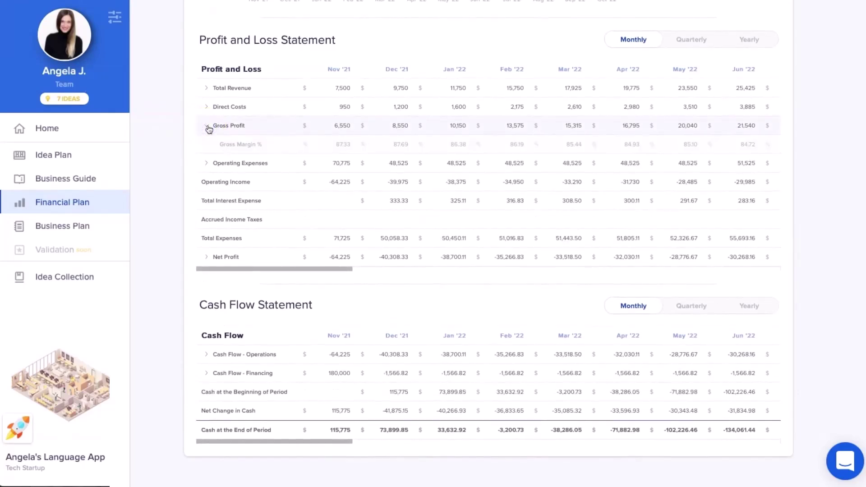
click(207, 126)
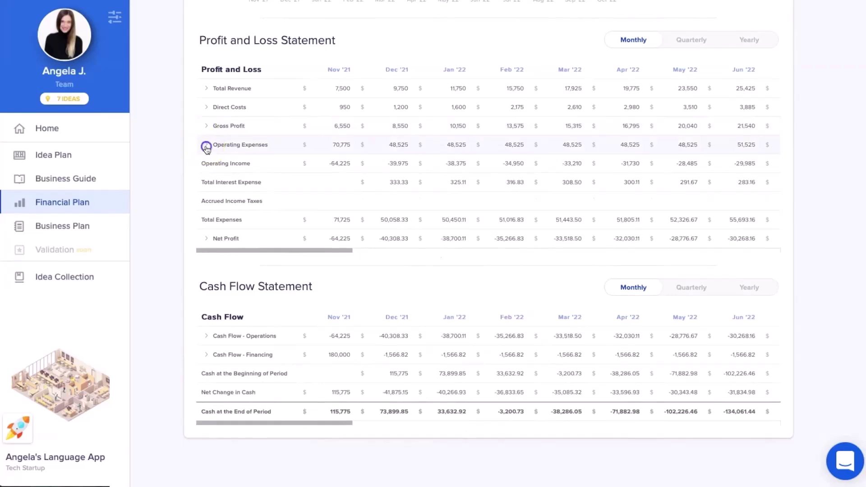
click(206, 145)
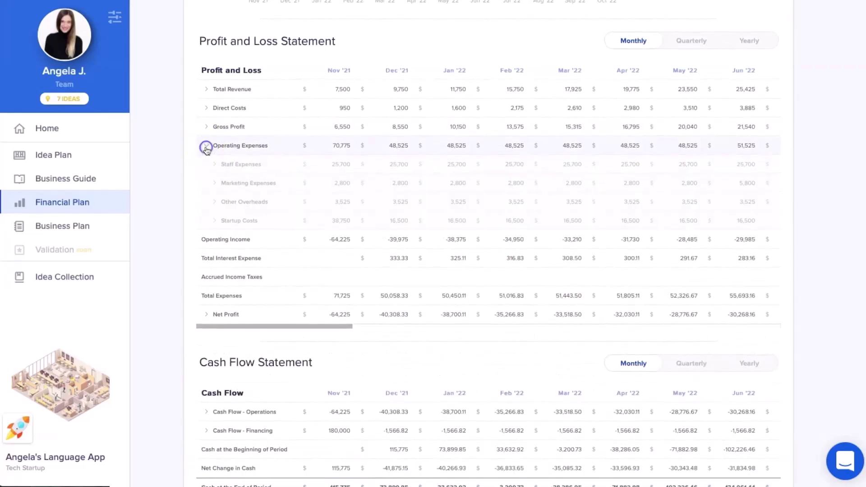
click(206, 146)
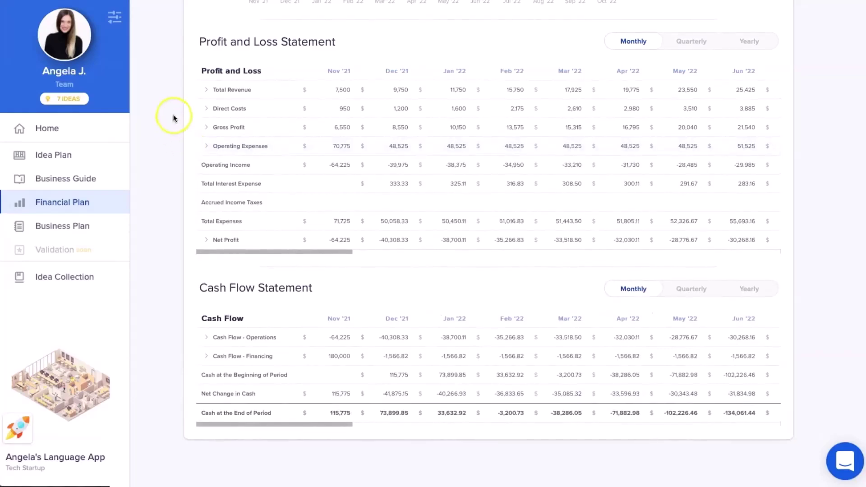
scroll(173, 118, up, 15)
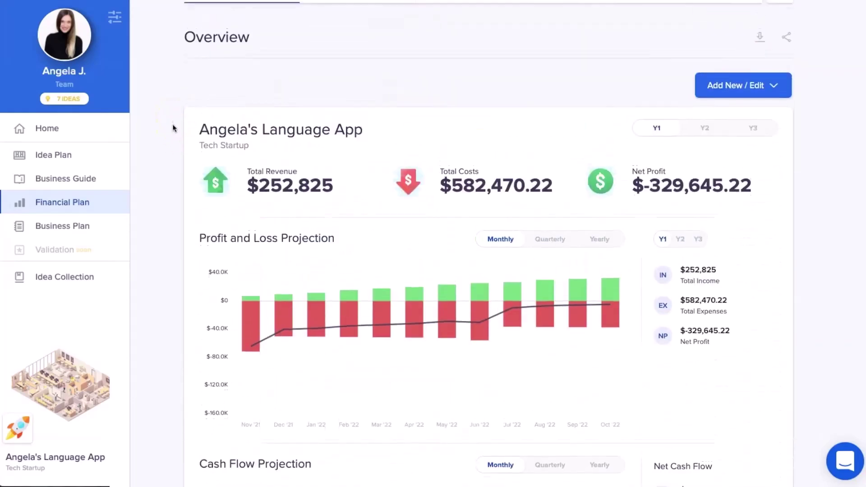
scroll(172, 120, up, 3)
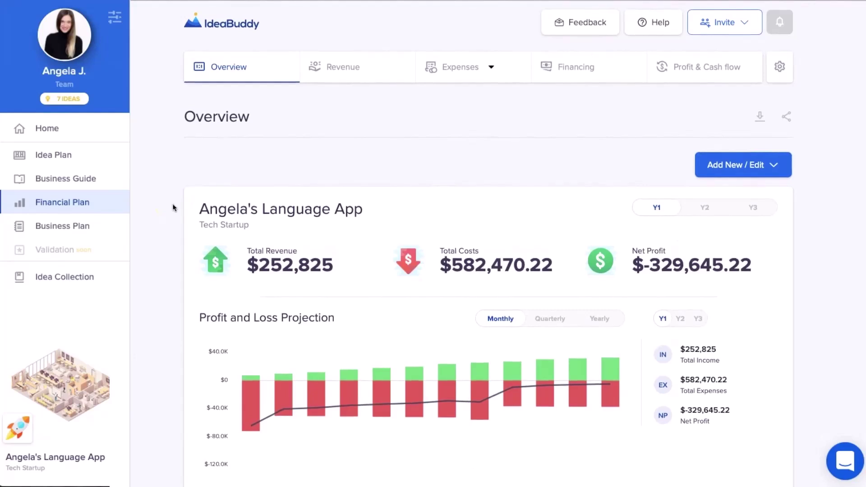
Mark the customer segments section of the Business Guide as Completed and continue to Competitors
click(50, 160)
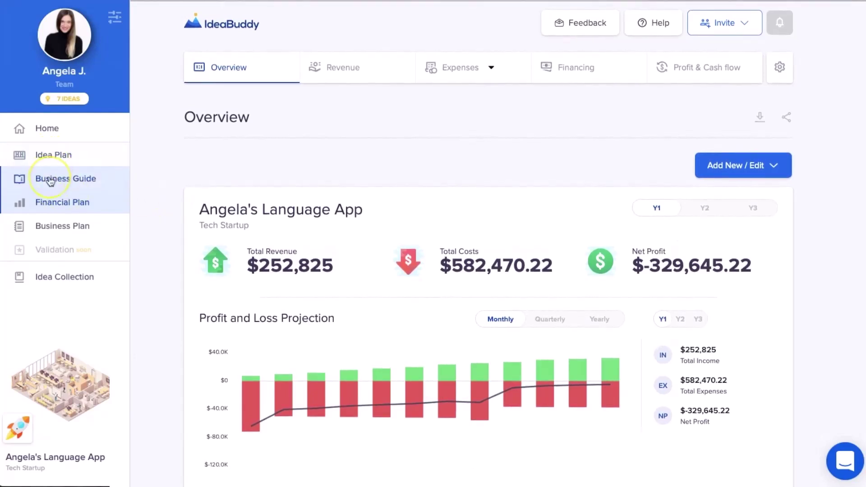
click(53, 202)
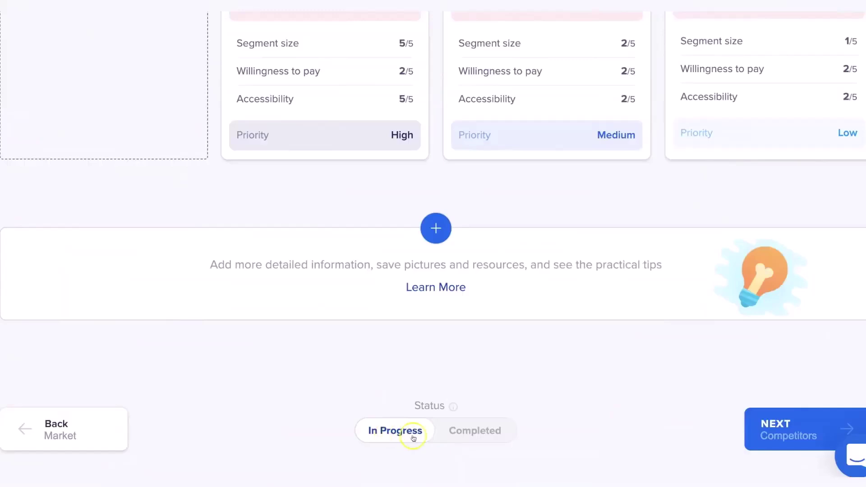
click(470, 432)
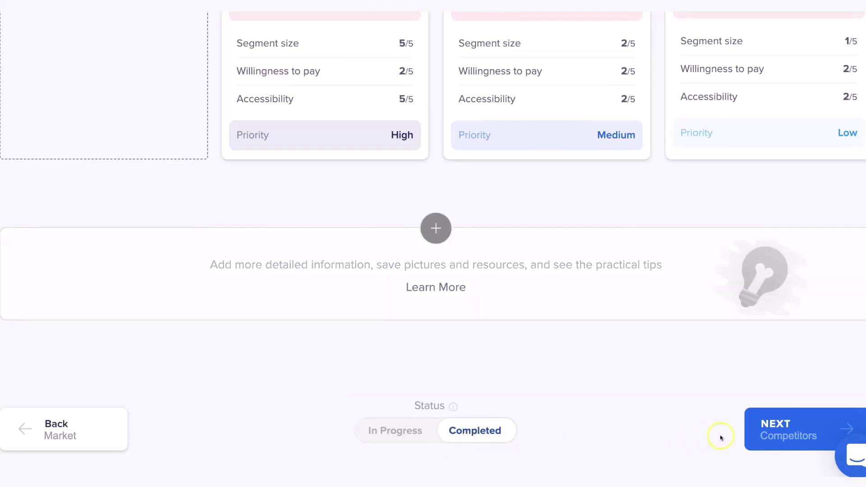
click(769, 426)
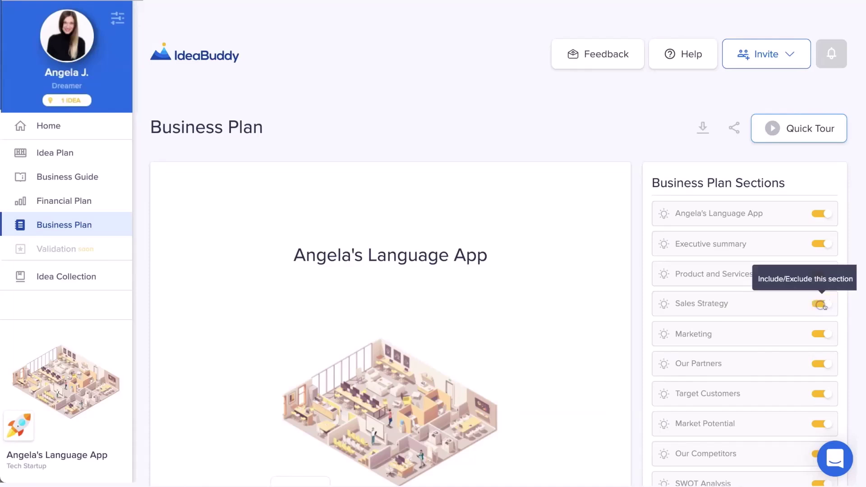
Exclude Sales Strategy and Our Partners from the Business Plan and move the Marketing section directly below Executive summary
click(824, 362)
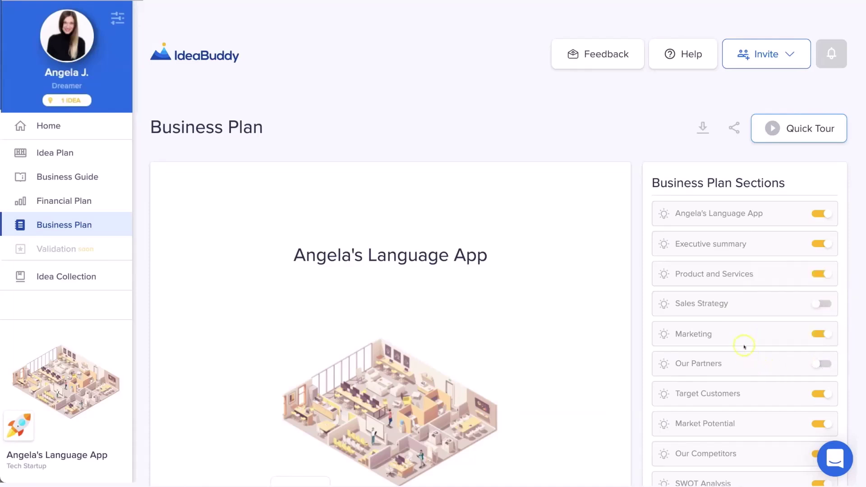
drag(742, 339, 742, 306)
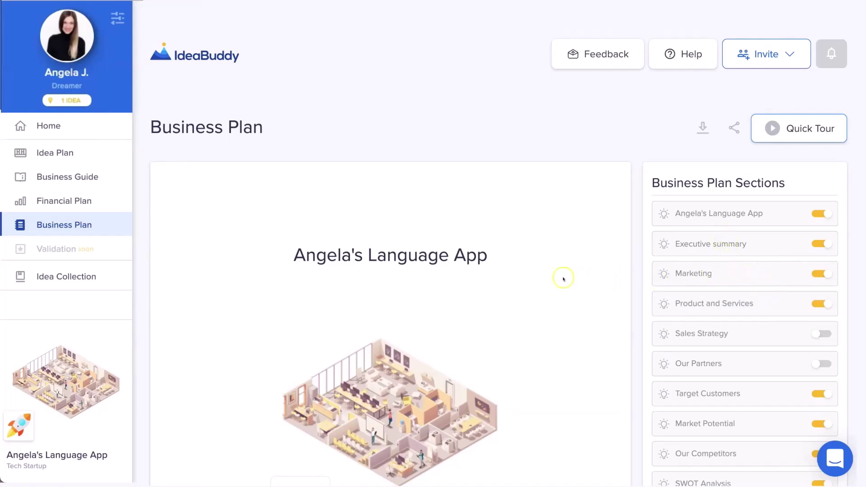
Replace the title on the Business Plan's cover page with "Business Plan"
scroll(564, 279, down, 3)
click(503, 122)
drag(501, 122, 303, 104)
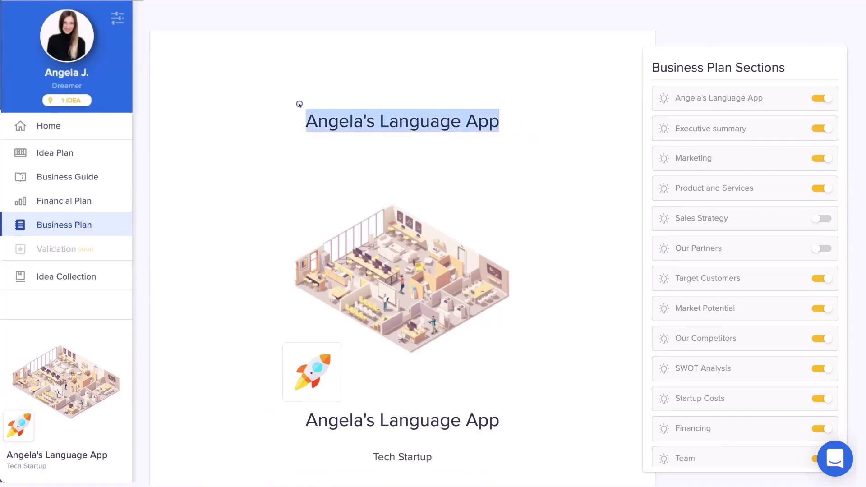
text(Busin)
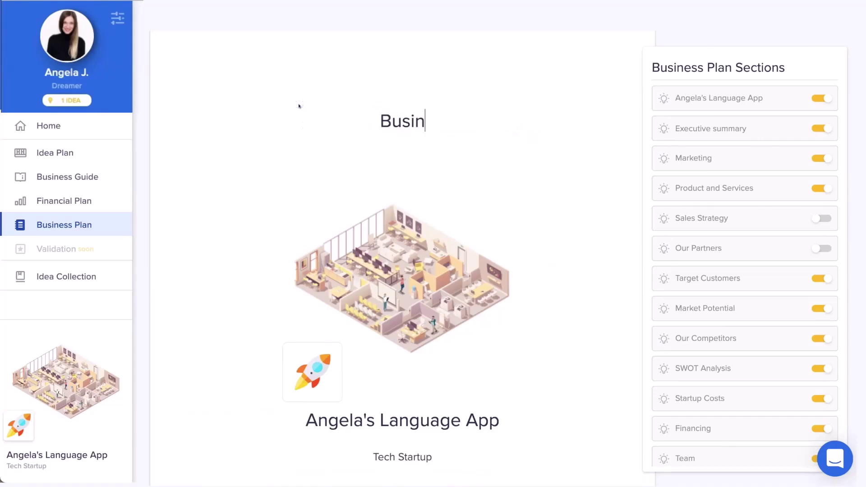
text(ess Plan)
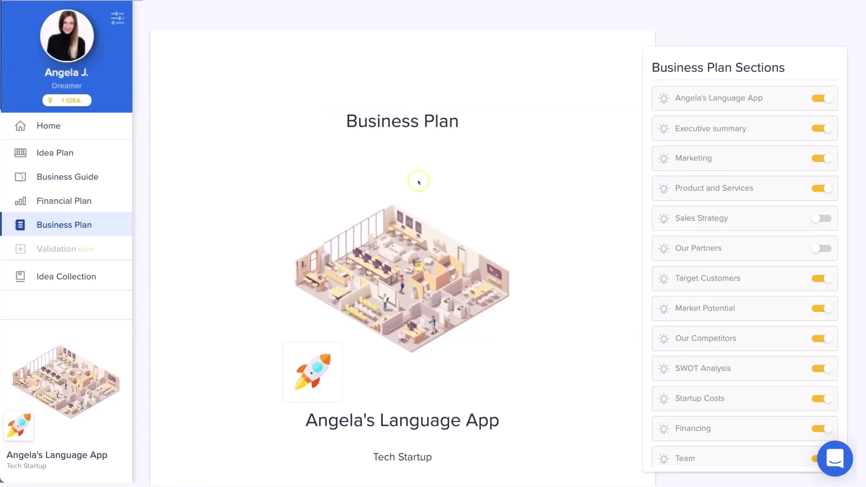
click(489, 223)
Open the Executive summary's text and heading for editing in the Business Plan, selecting part of the text
scroll(590, 249, down, 2)
scroll(591, 249, down, 2)
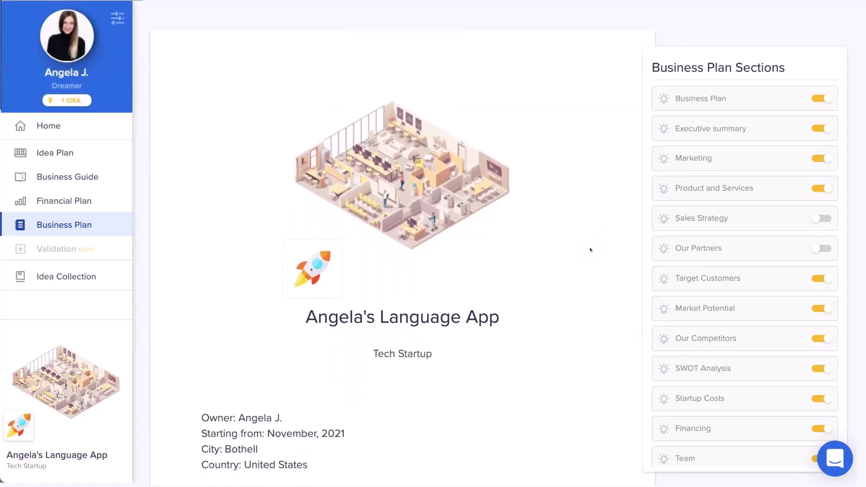
scroll(555, 290, down, 5)
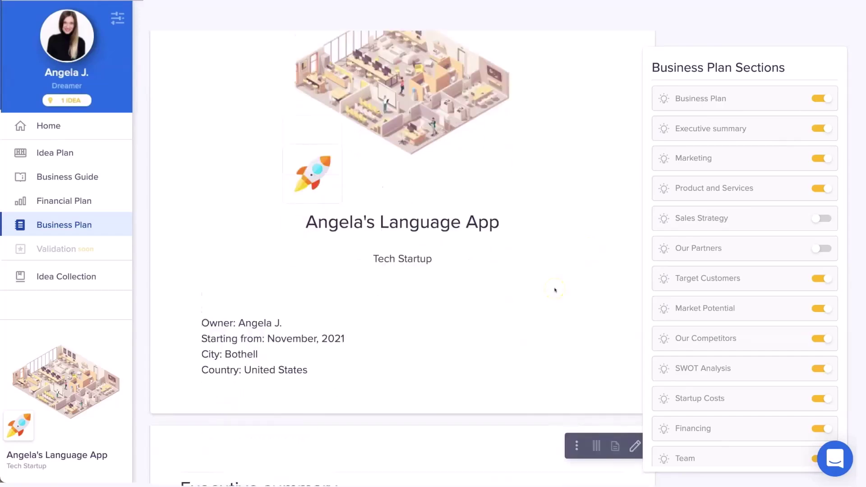
scroll(555, 289, down, 3)
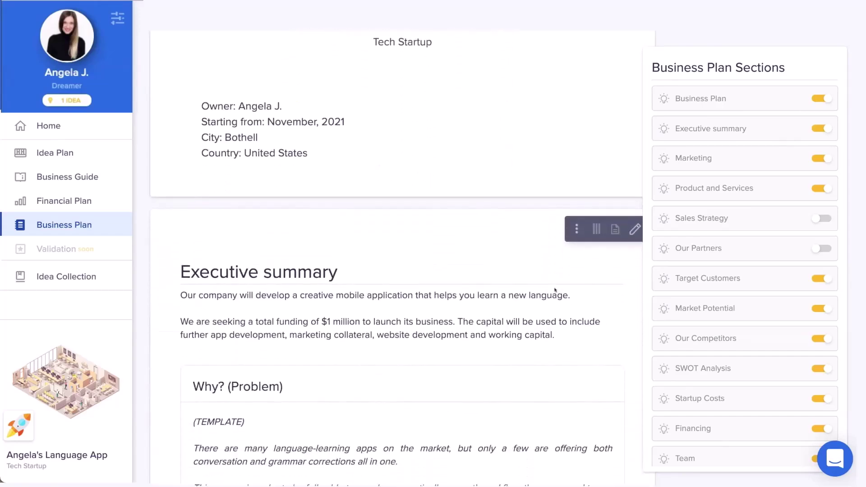
click(469, 270)
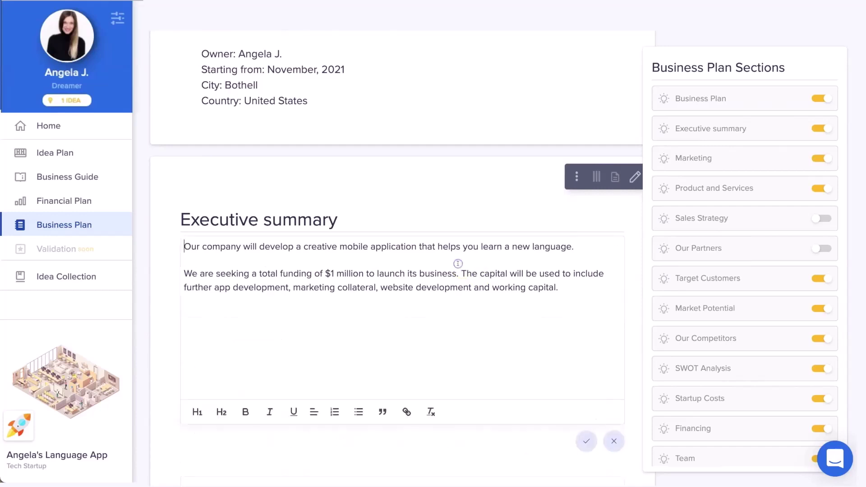
drag(487, 282, 371, 247)
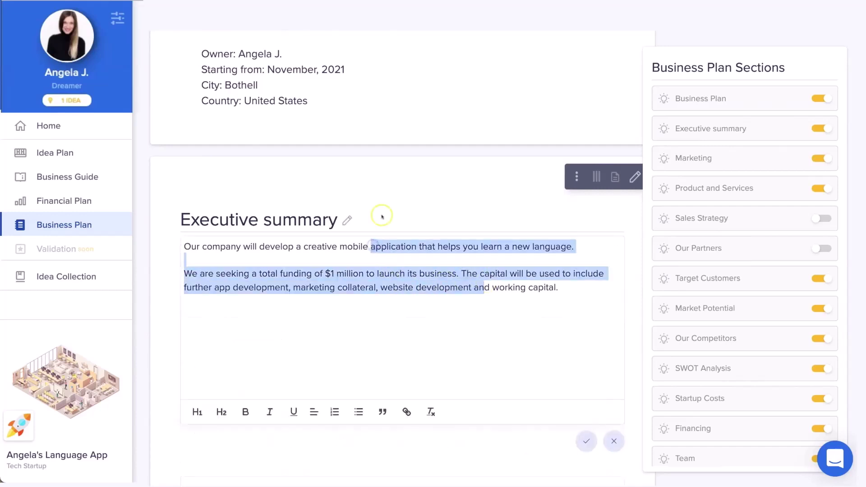
click(347, 217)
mouse_move(327, 218)
mouse_down()
mouse_move(314, 218)
mouse_move(337, 217)
mouse_up()
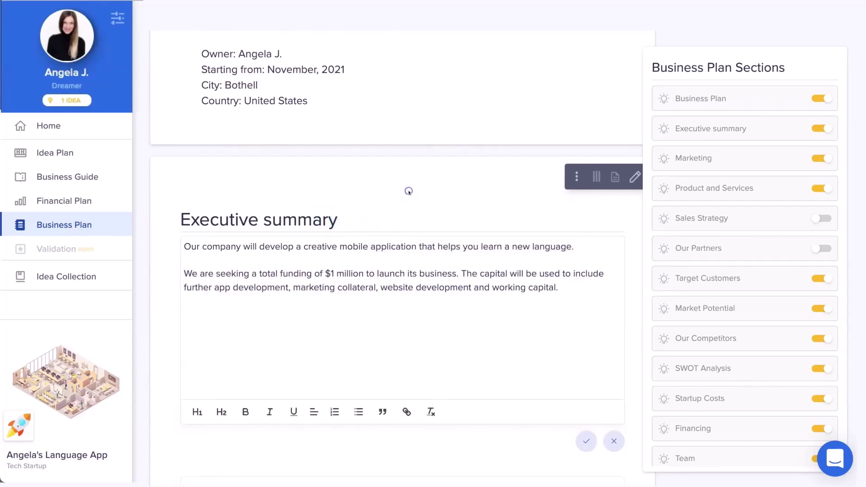
Rename the Marketing section's heading to "Promotional Costs" in the Business Plan and open its introductory text for editing
scroll(408, 191, down, 4)
scroll(409, 193, down, 8)
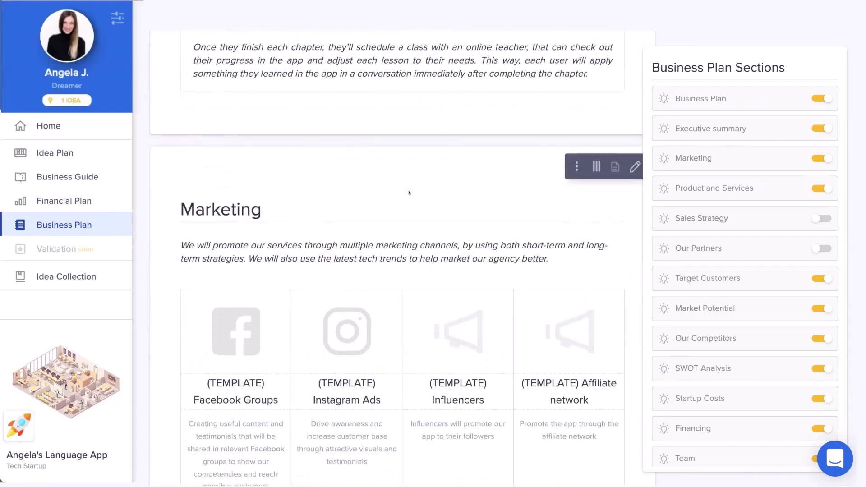
scroll(409, 193, down, 1)
key(ctrl+a)
text(Promotino)
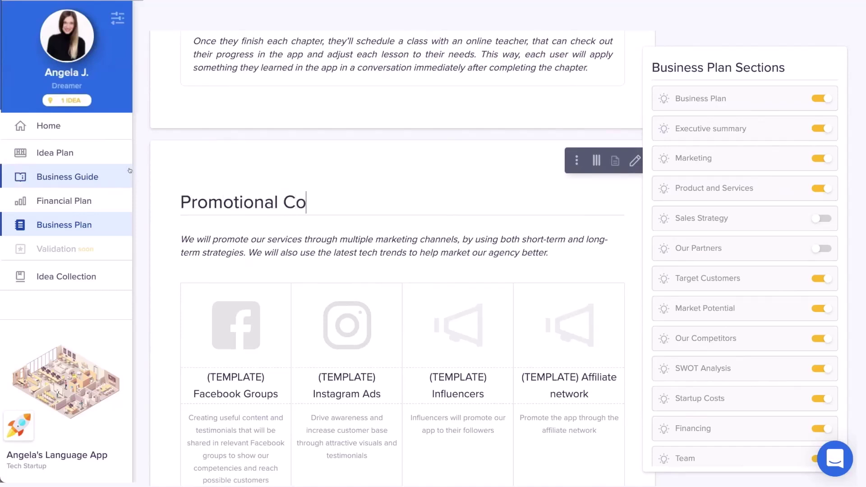
click(258, 241)
drag(343, 245, 251, 245)
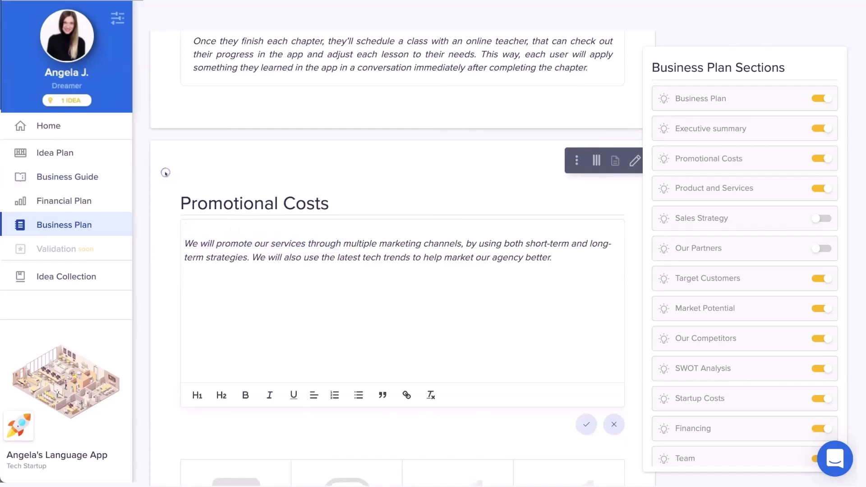
Look through the Business Plan sections following Promotional Costs and return to the cover page
scroll(165, 173, down, 5)
scroll(165, 173, down, 8)
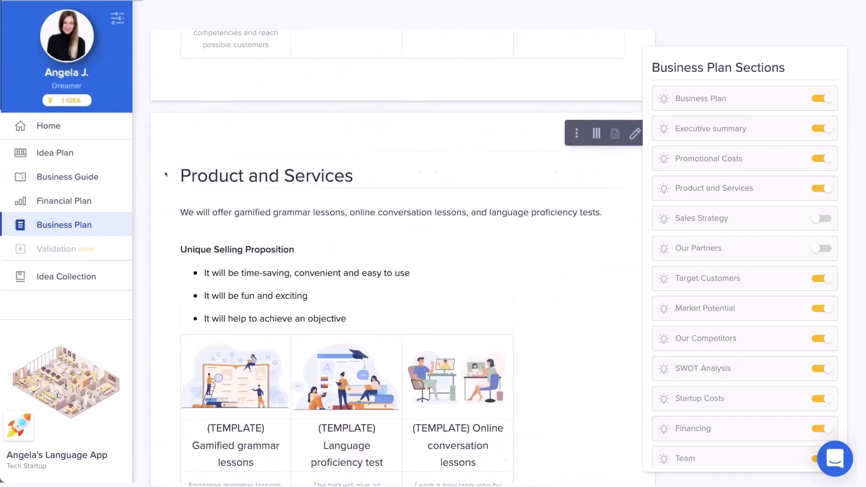
scroll(165, 174, down, 8)
scroll(165, 175, down, 5)
scroll(166, 175, down, 1)
scroll(166, 174, up, 20)
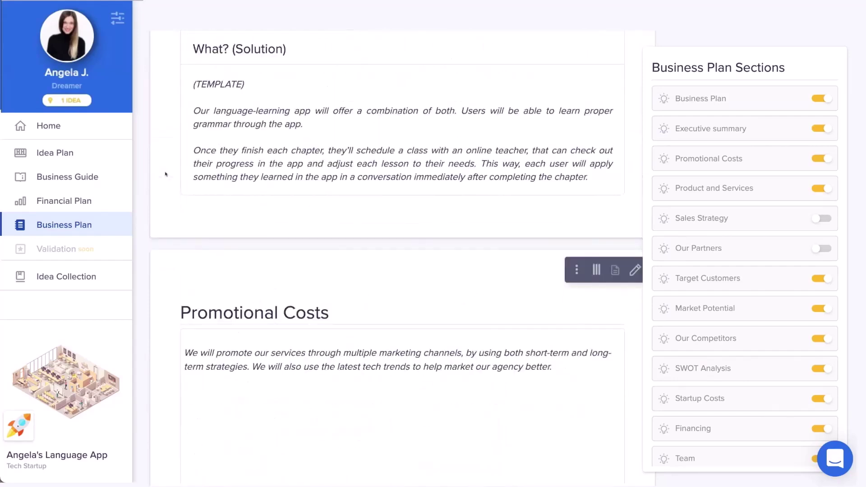
scroll(165, 174, up, 7)
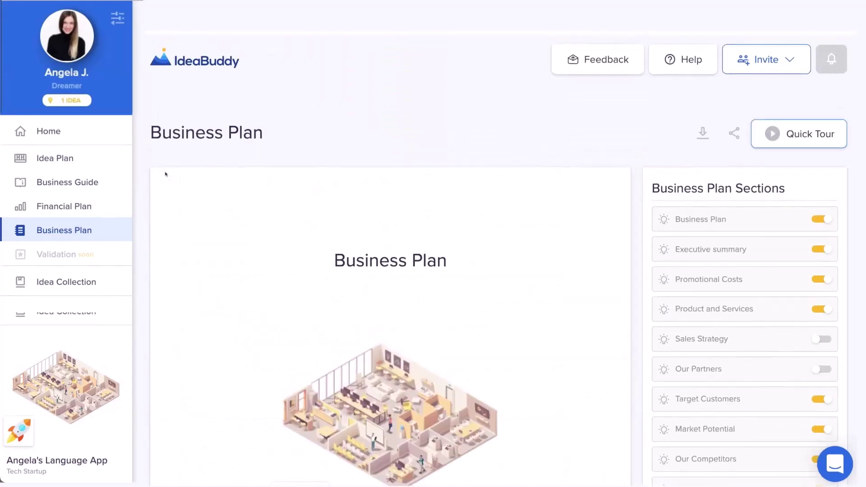
Check the Business Plan's export formats, copy its share link and close the sharing dialog
click(703, 128)
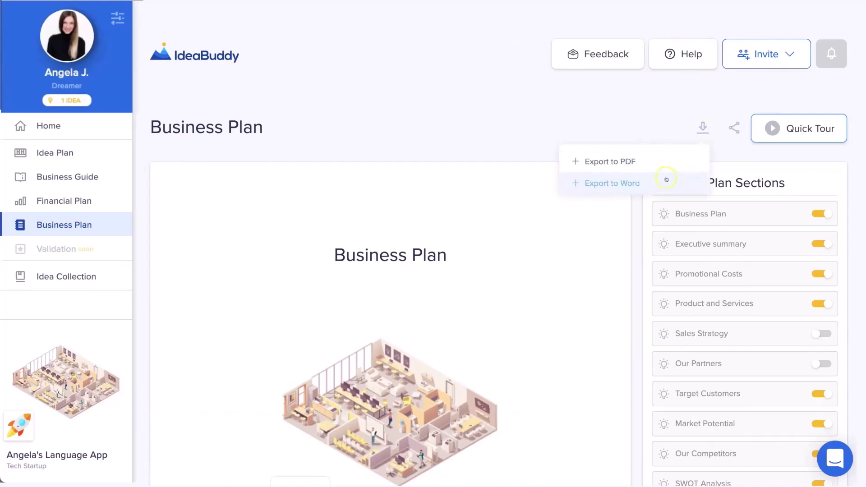
click(736, 128)
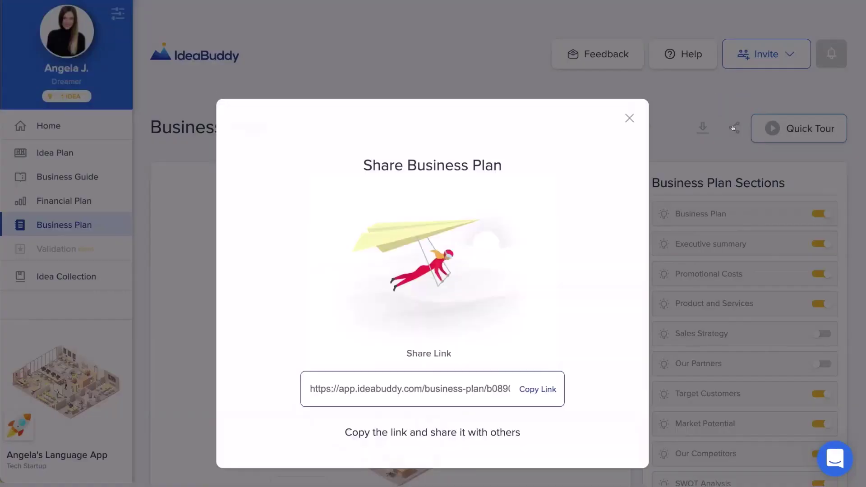
click(531, 388)
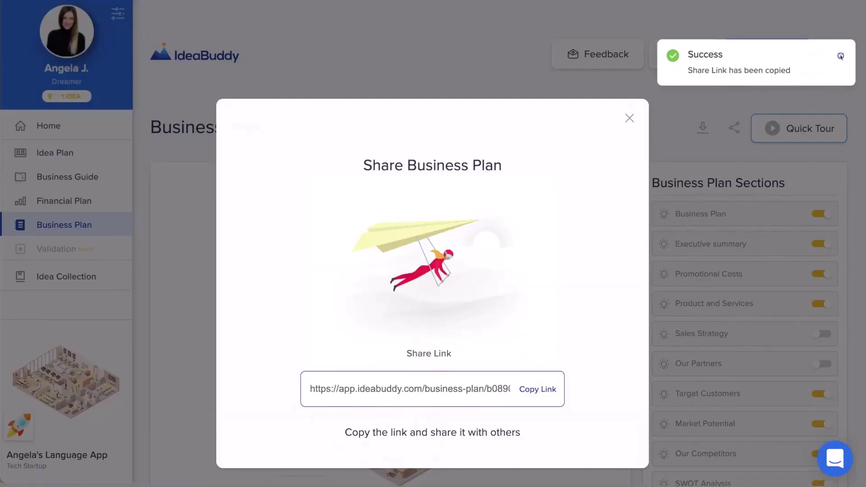
click(856, 52)
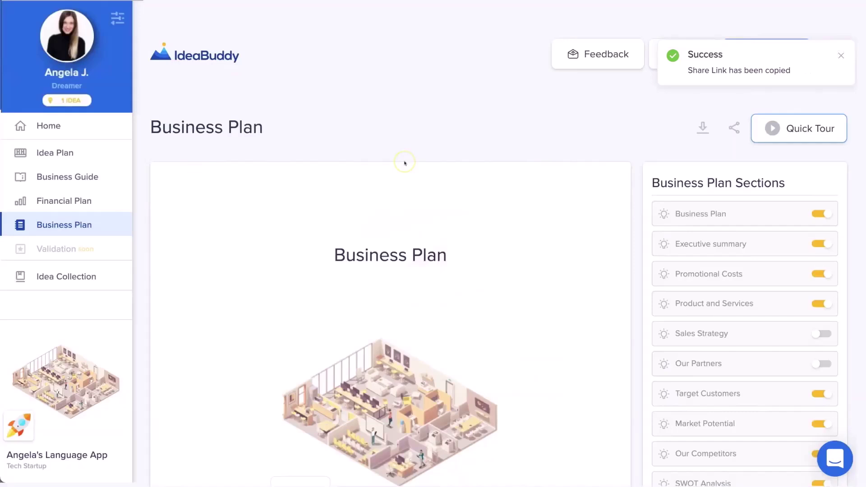
scroll(405, 163, down, 3)
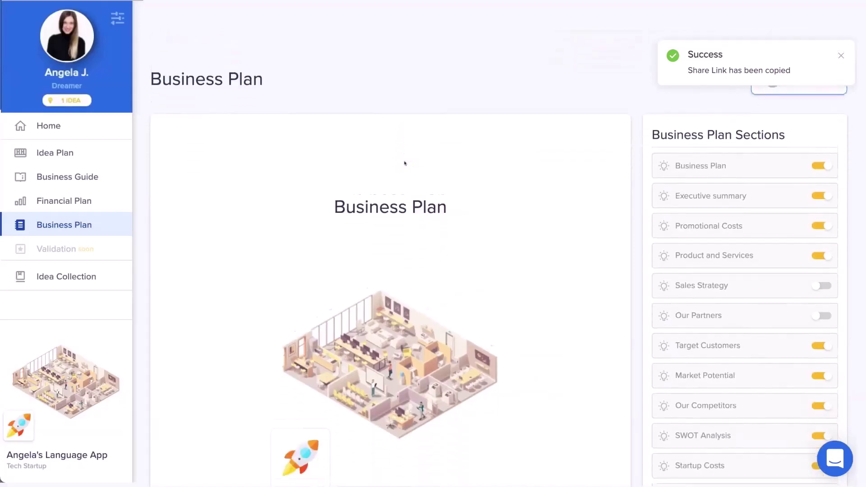
scroll(405, 163, down, 2)
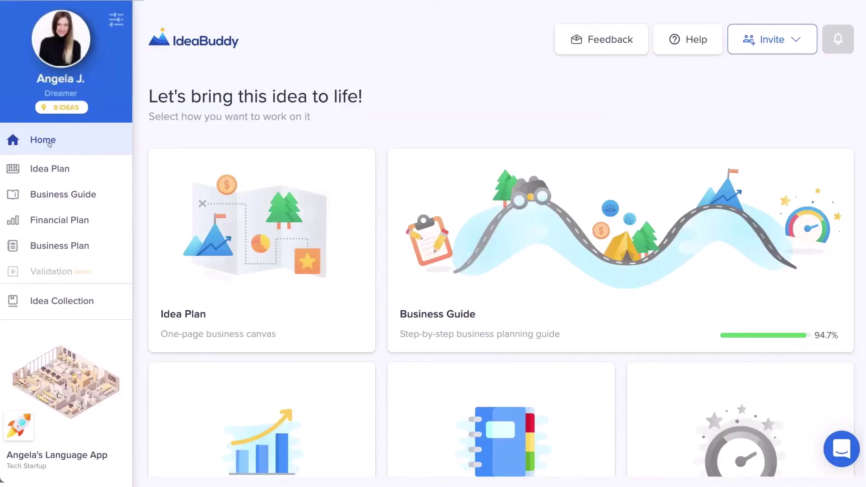
Open the Idea Collection and browse the ideas created in this account
click(59, 108)
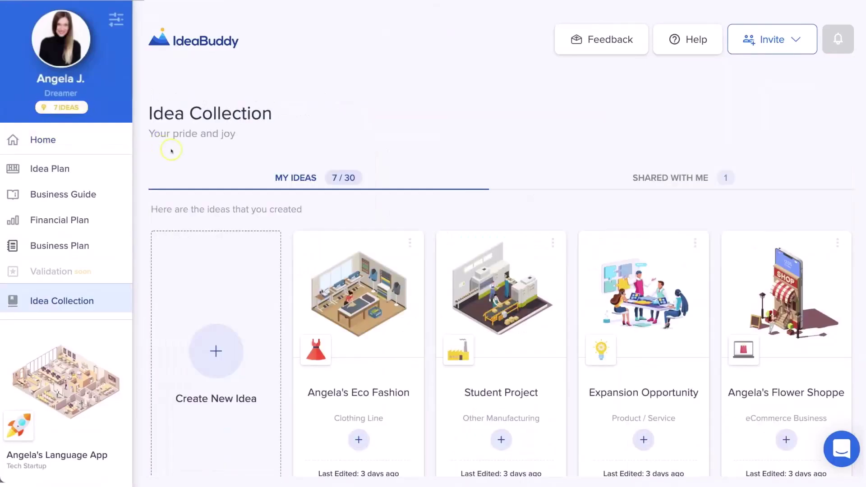
scroll(171, 151, down, 2)
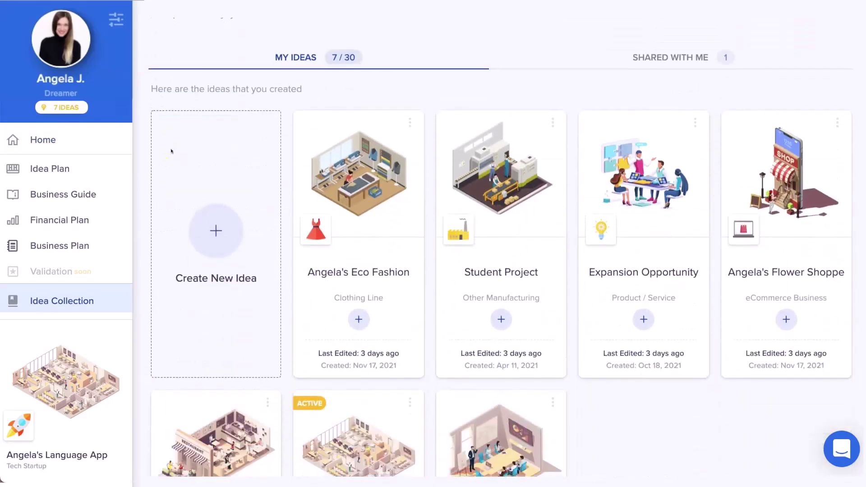
scroll(172, 151, up, 1)
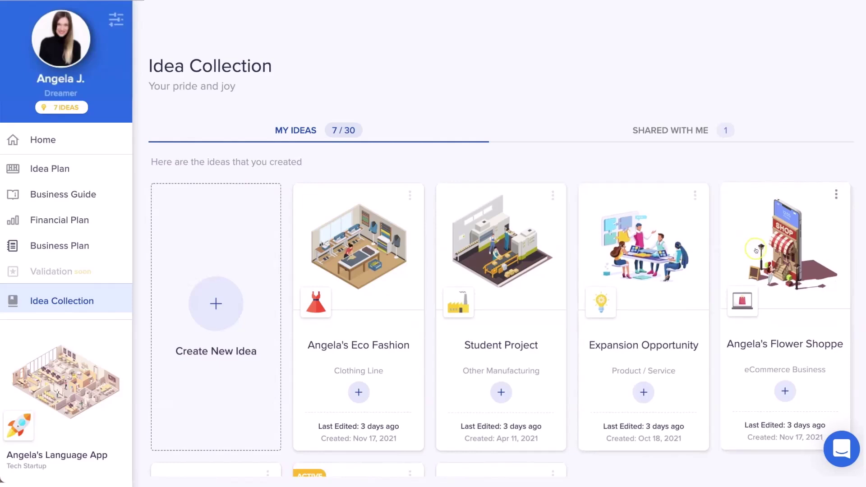
scroll(756, 250, up, 1)
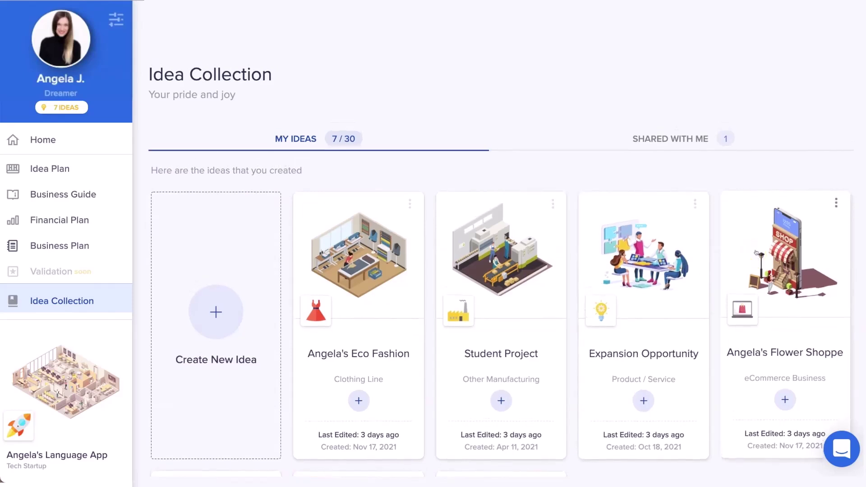
scroll(757, 252, up, 1)
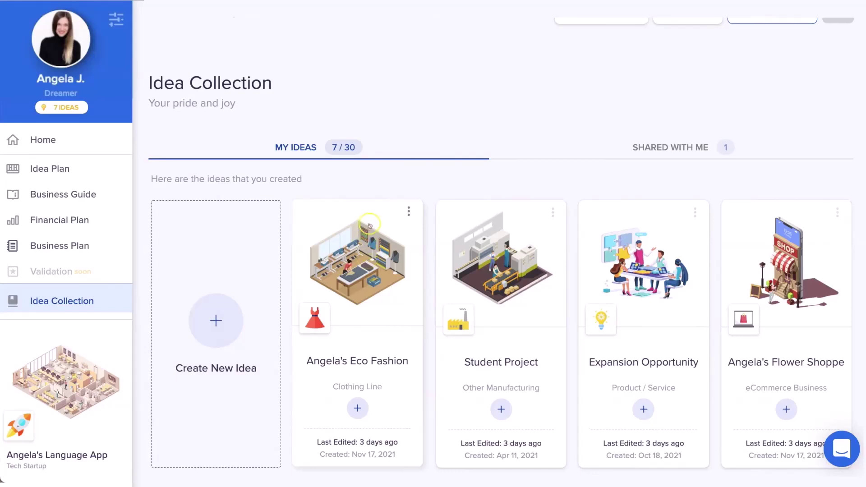
scroll(551, 180, up, 1)
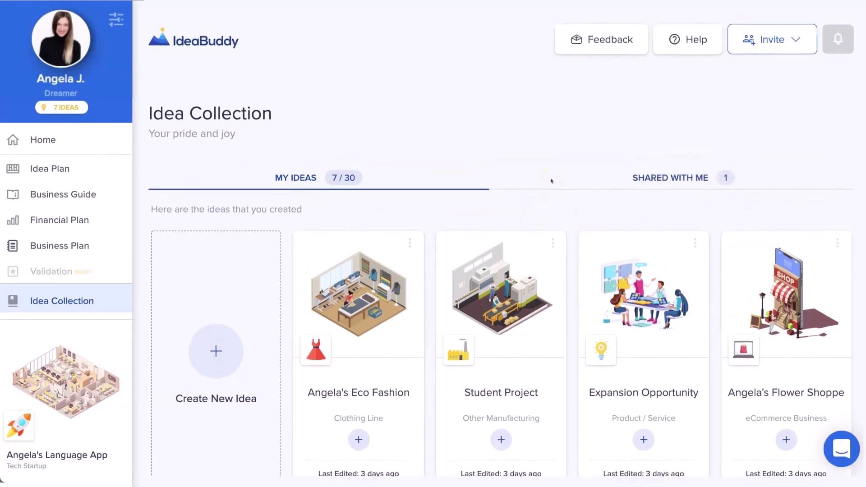
Review what Guest and Buddy collaborators are allowed to do in the invitation options, without inviting anyone
click(795, 39)
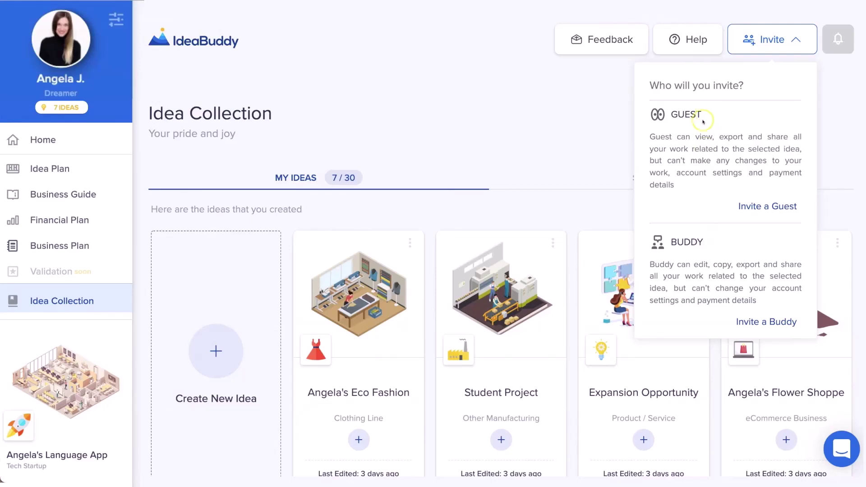
drag(695, 136, 789, 137)
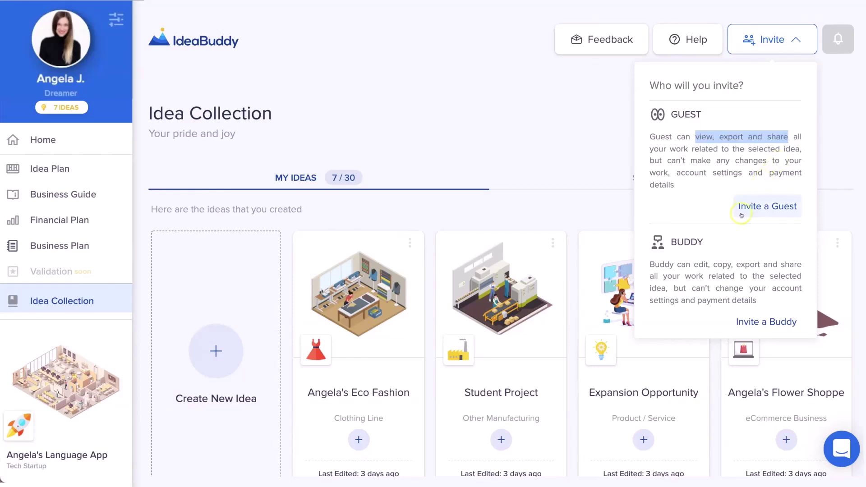
click(719, 244)
drag(695, 265, 802, 268)
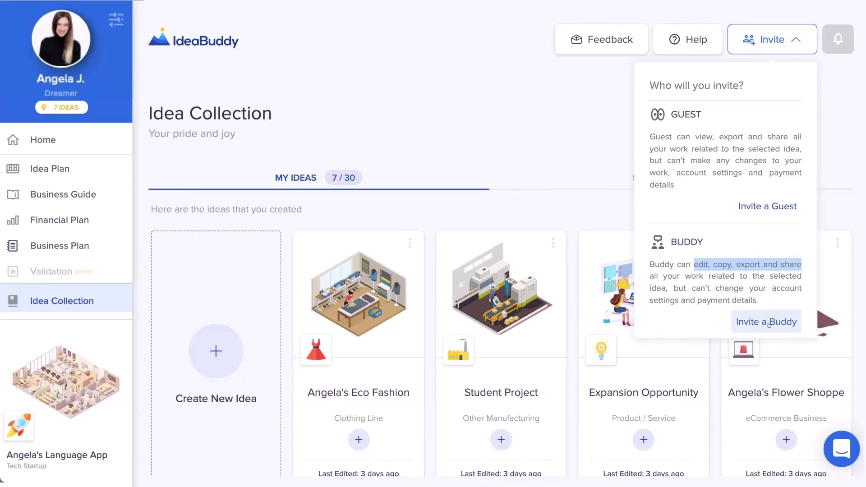
click(717, 246)
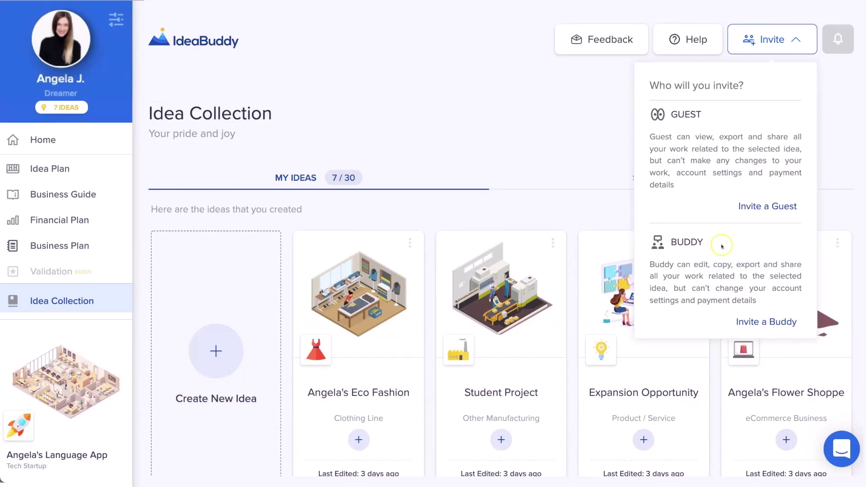
click(569, 140)
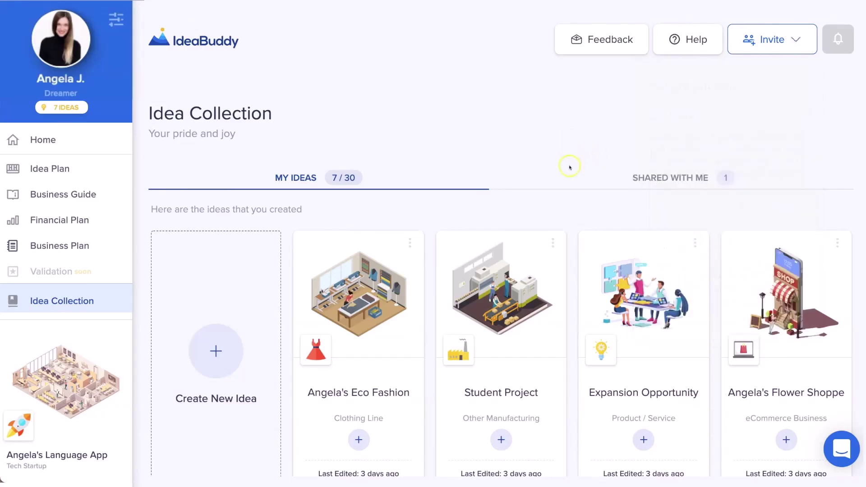
View the ideas shared by other owners in the Idea Collection and return to the account's own ideas
click(663, 178)
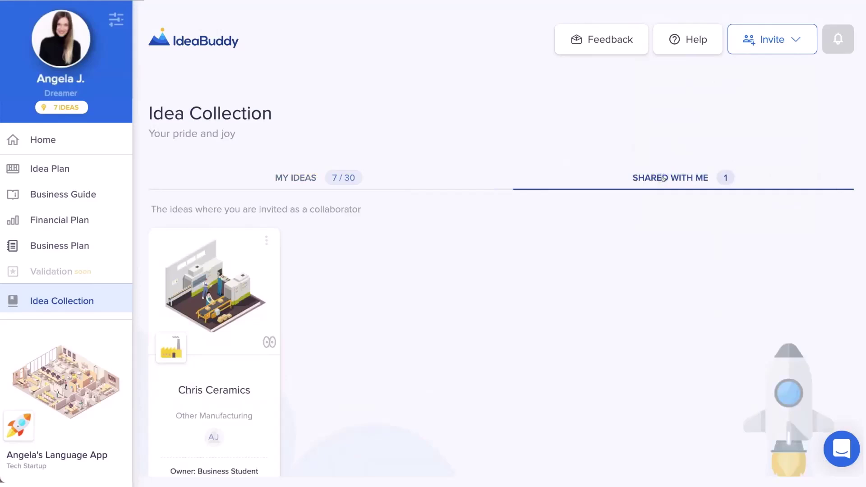
scroll(662, 178, down, 2)
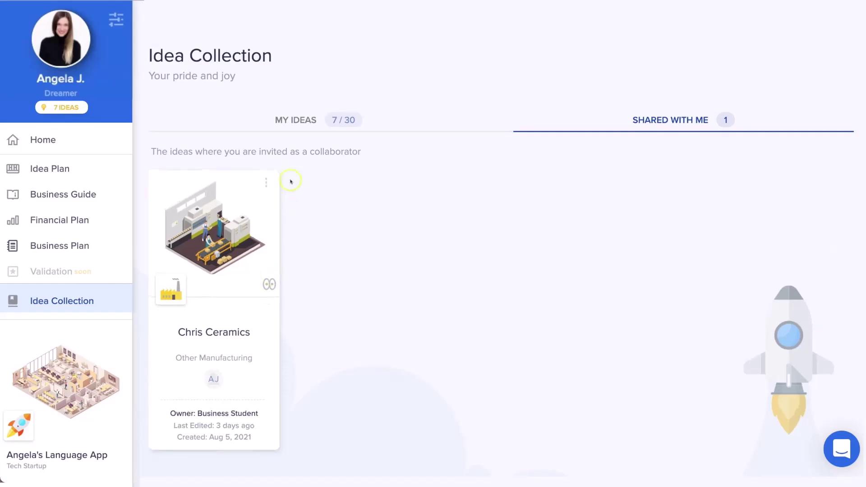
click(294, 120)
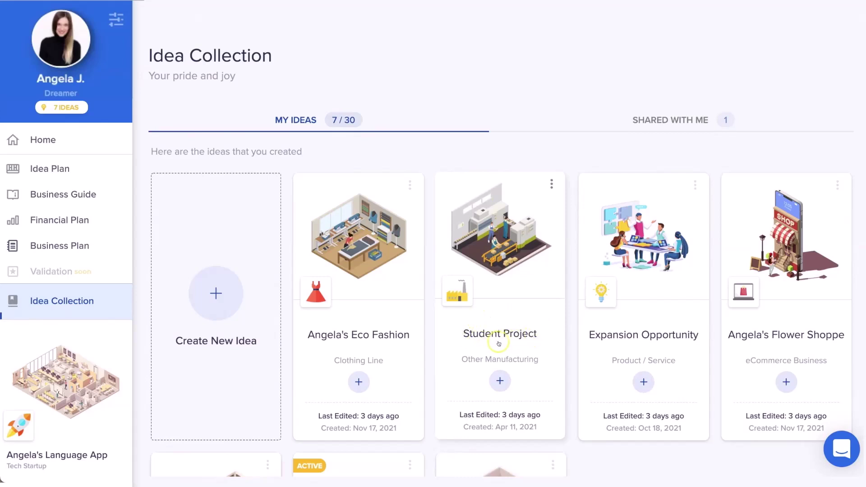
Duplicate the Student Project idea in the Idea Collection
click(551, 184)
click(513, 237)
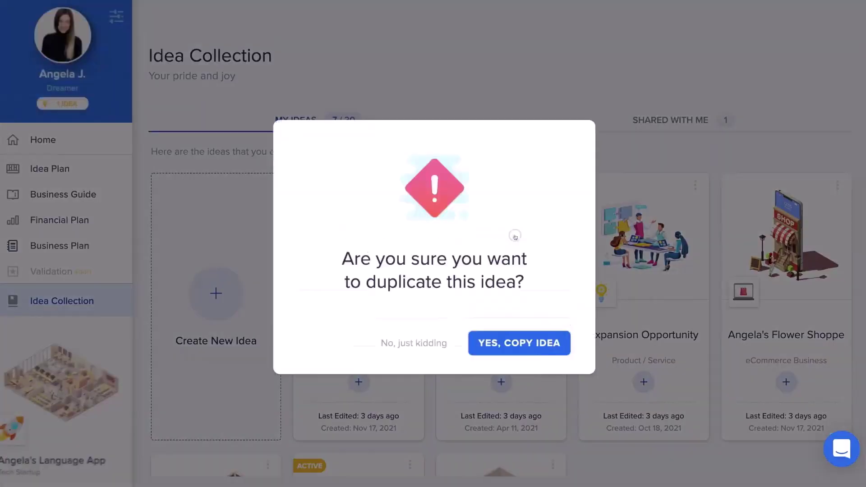
click(504, 336)
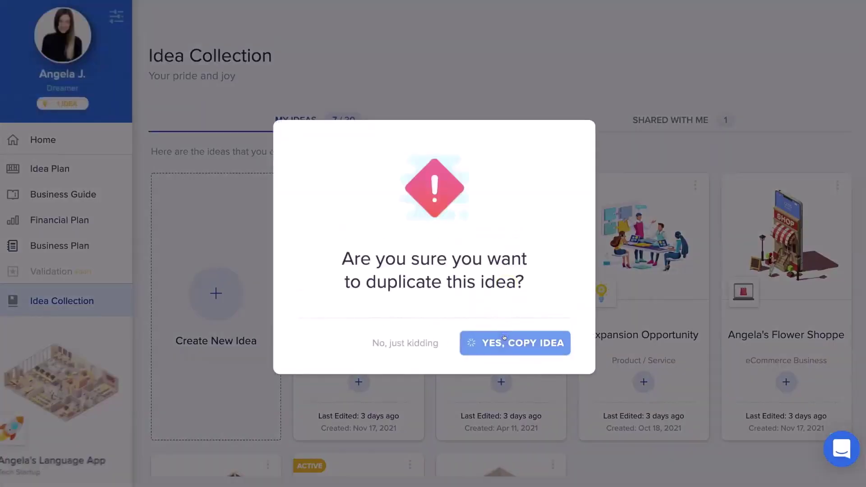